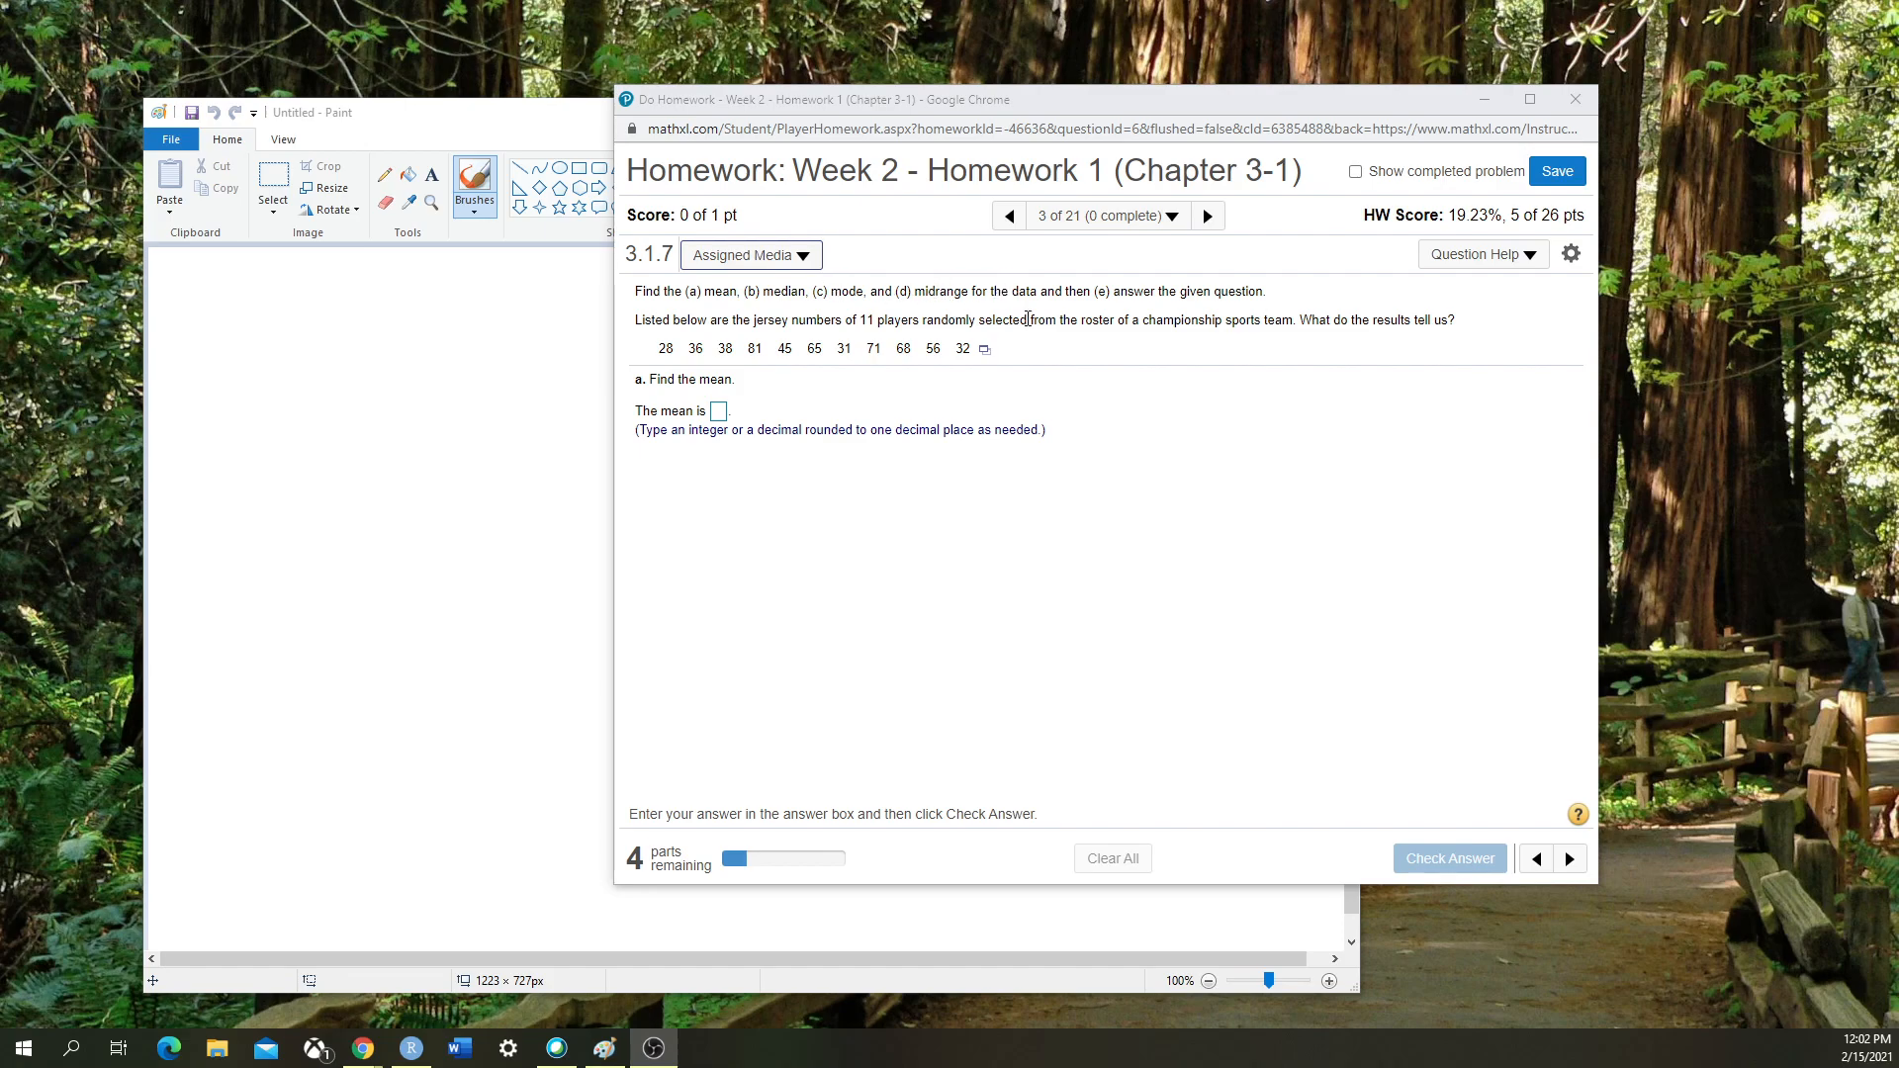
Open the jersey number data set from question 3.1.7 in StatCrunch
drag(916, 291, 965, 292)
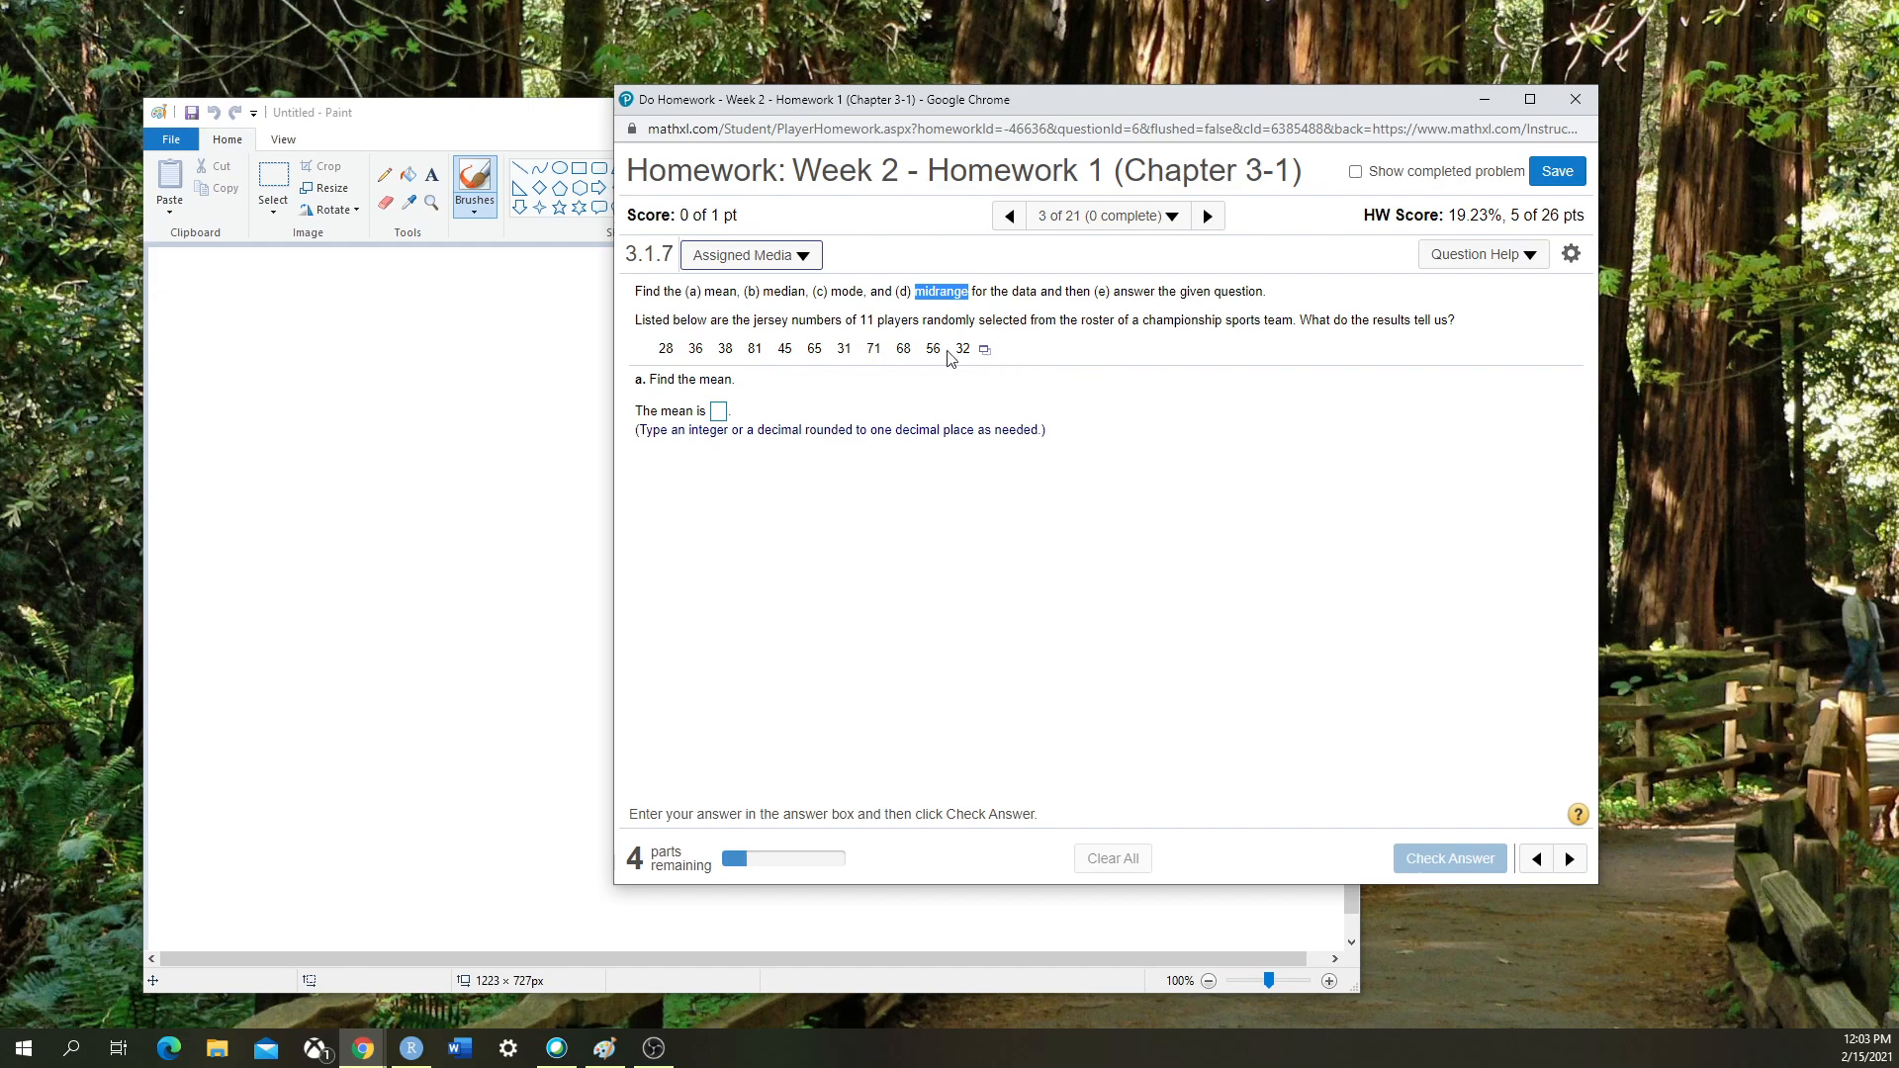
click(985, 351)
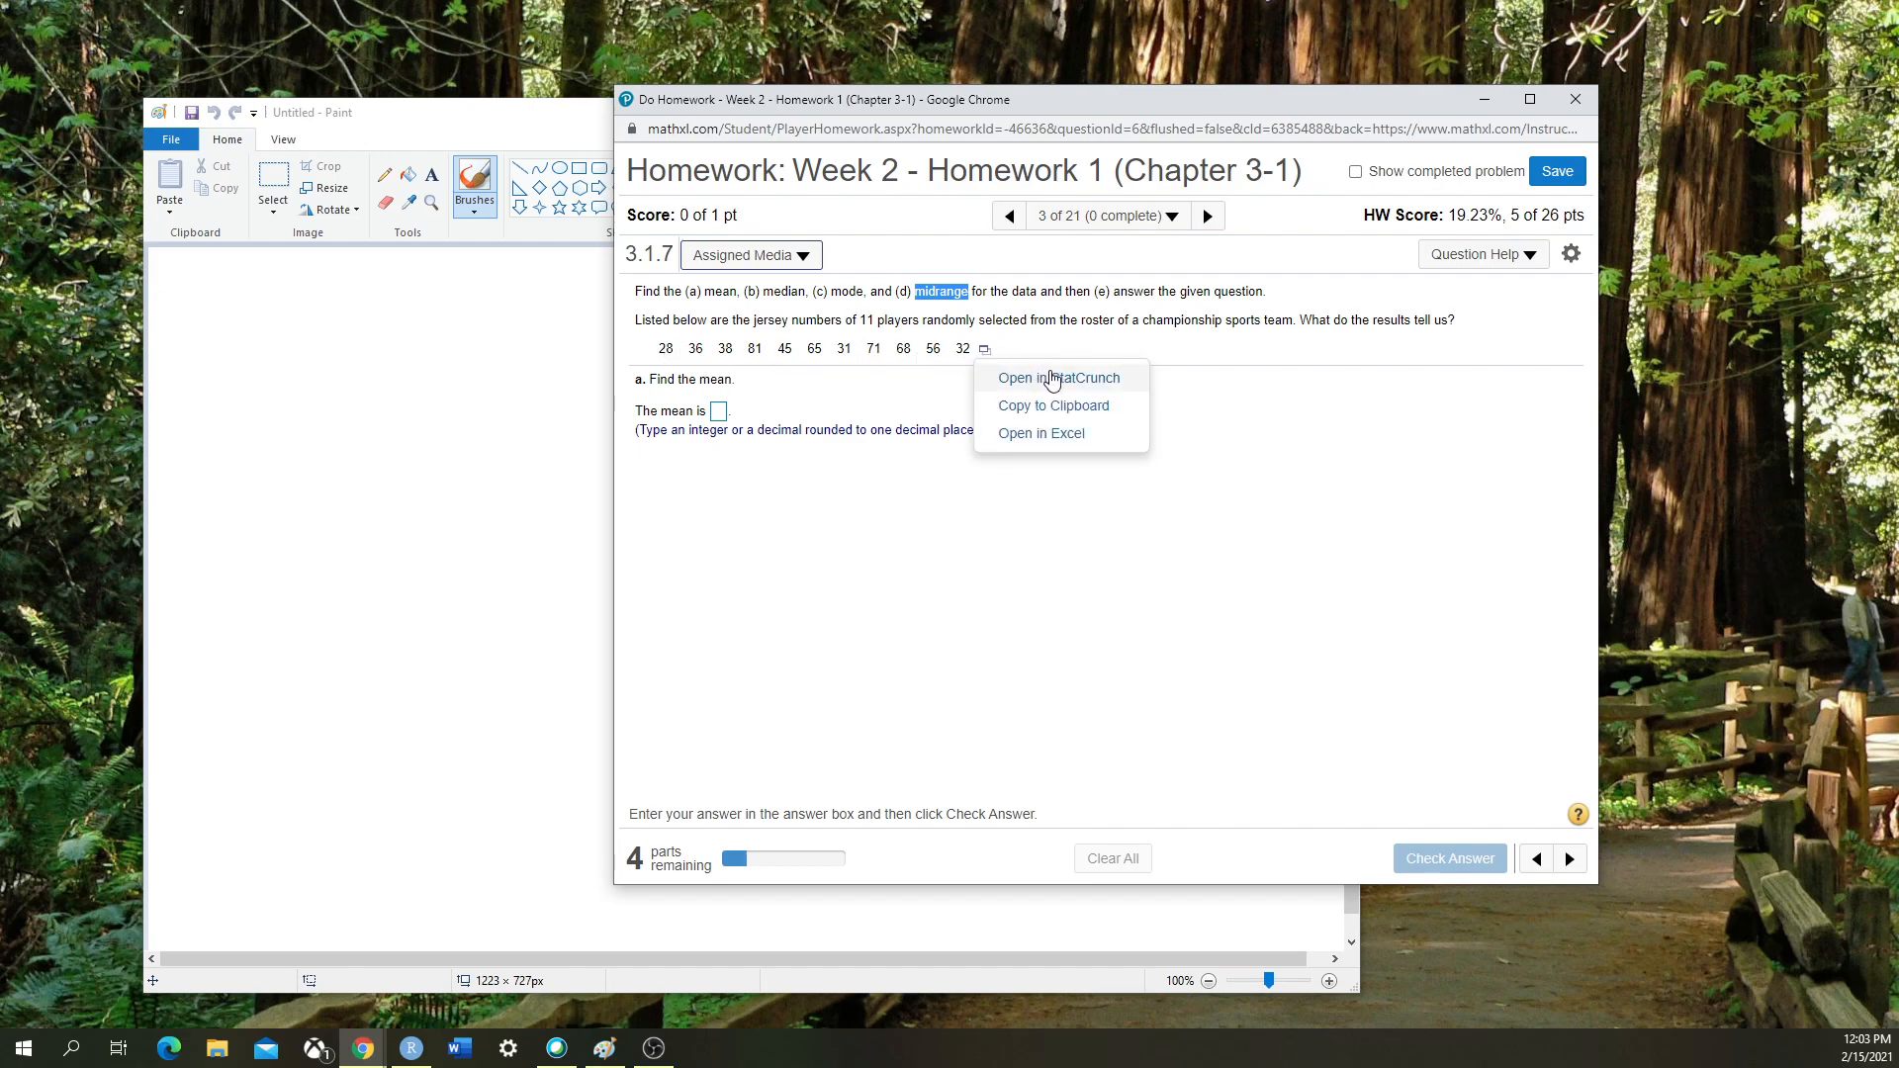
click(1057, 381)
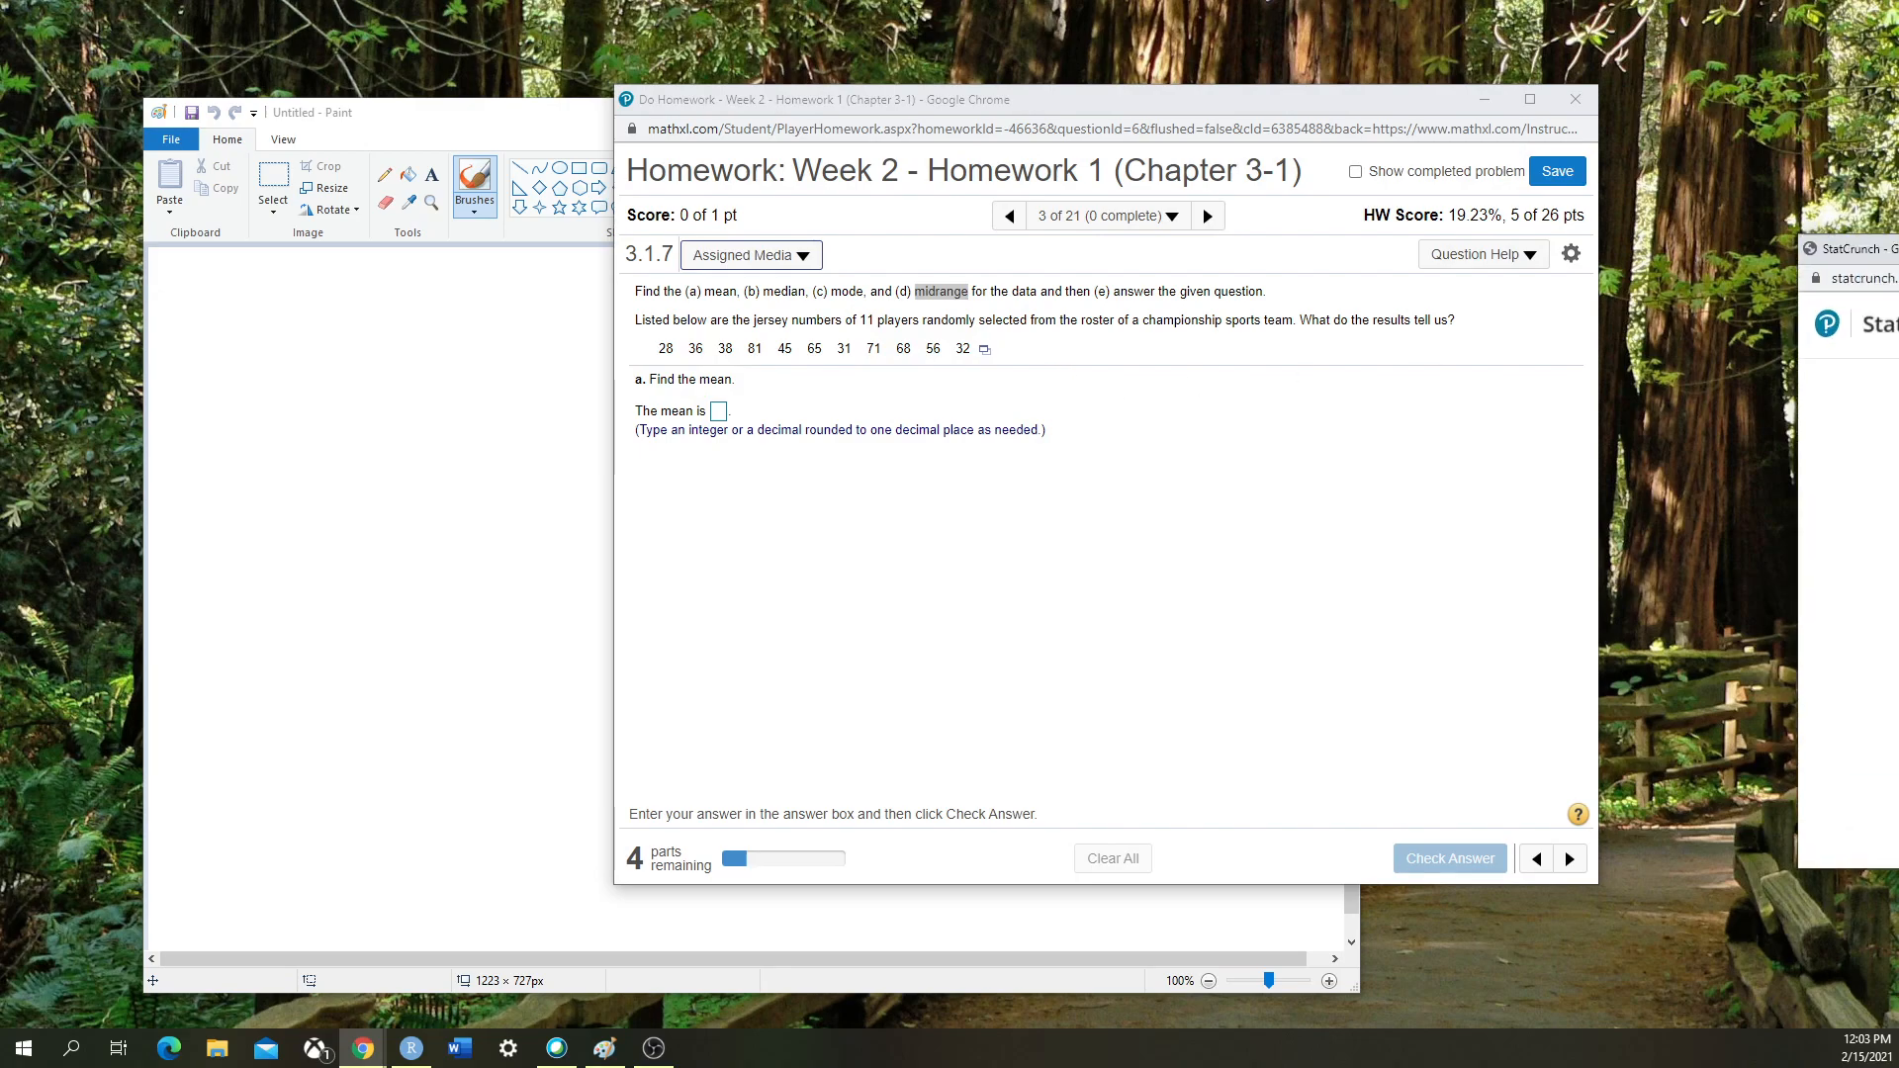
click(898, 362)
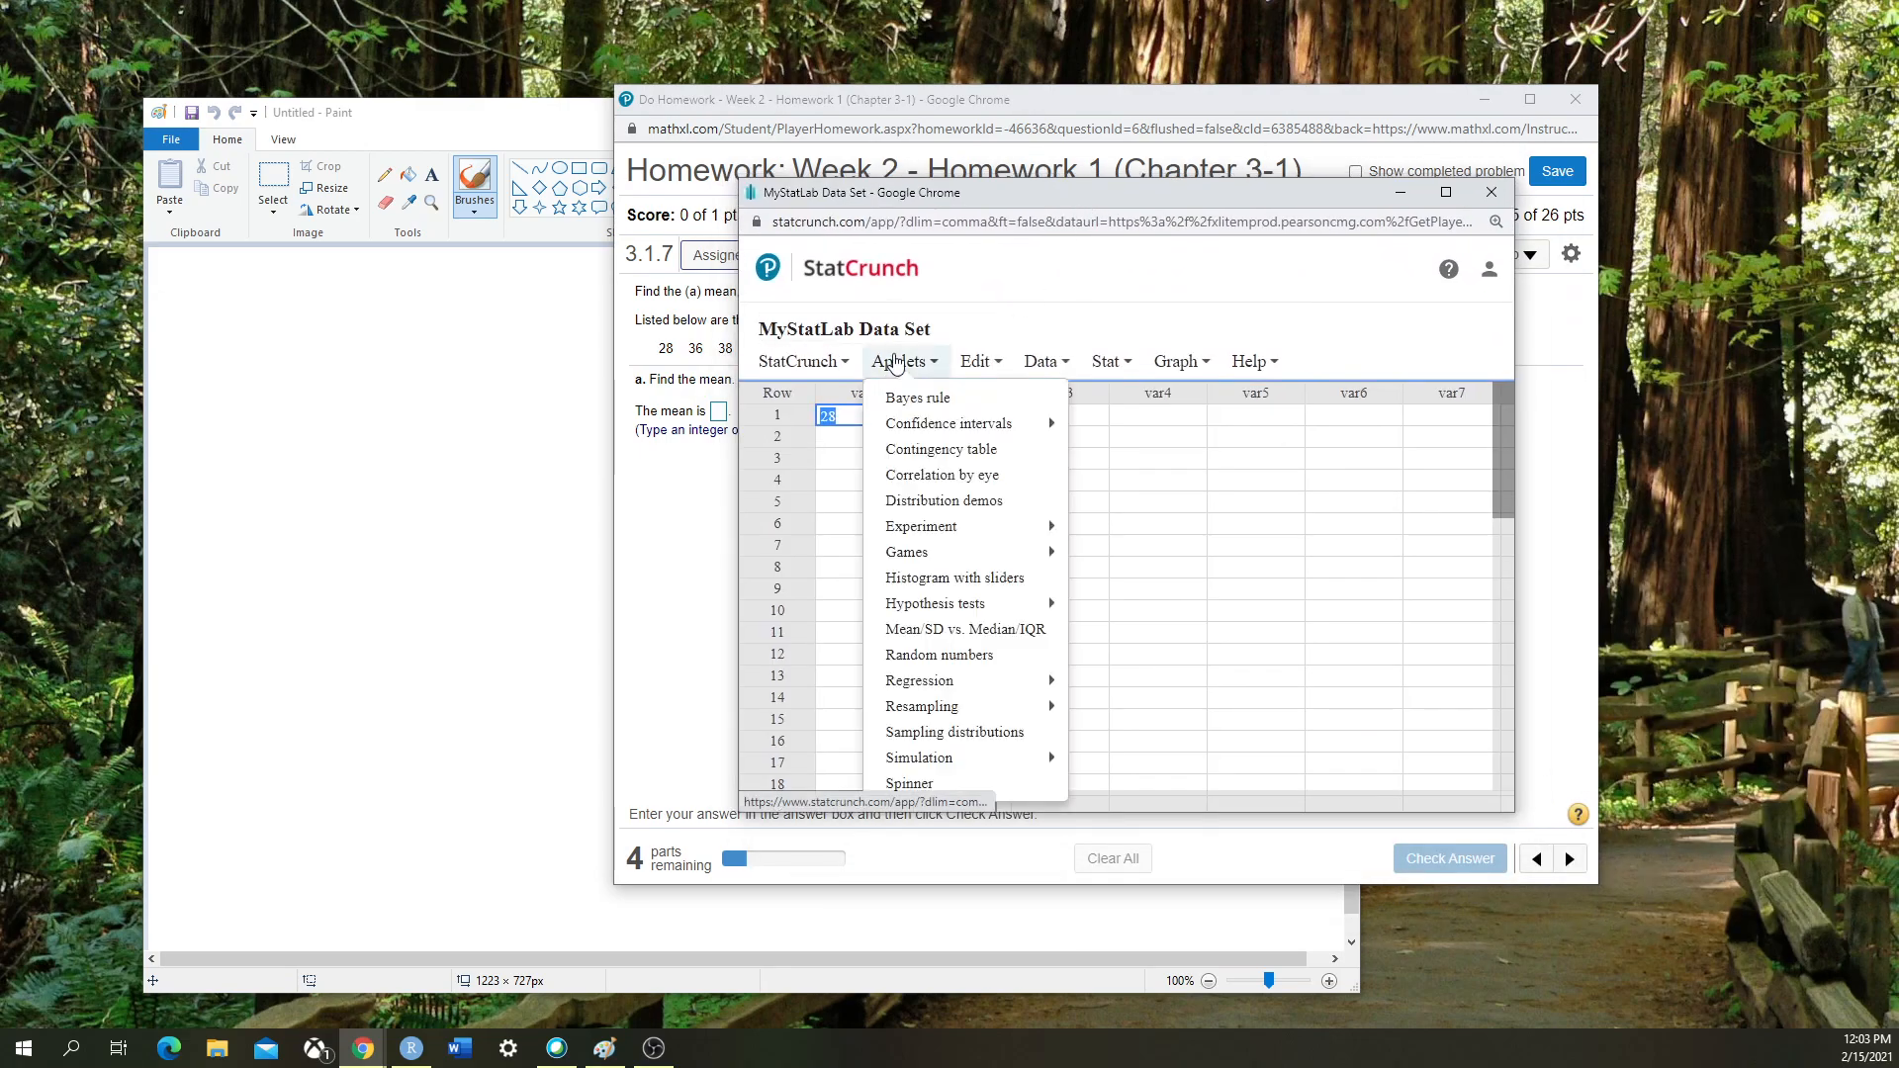
click(1054, 279)
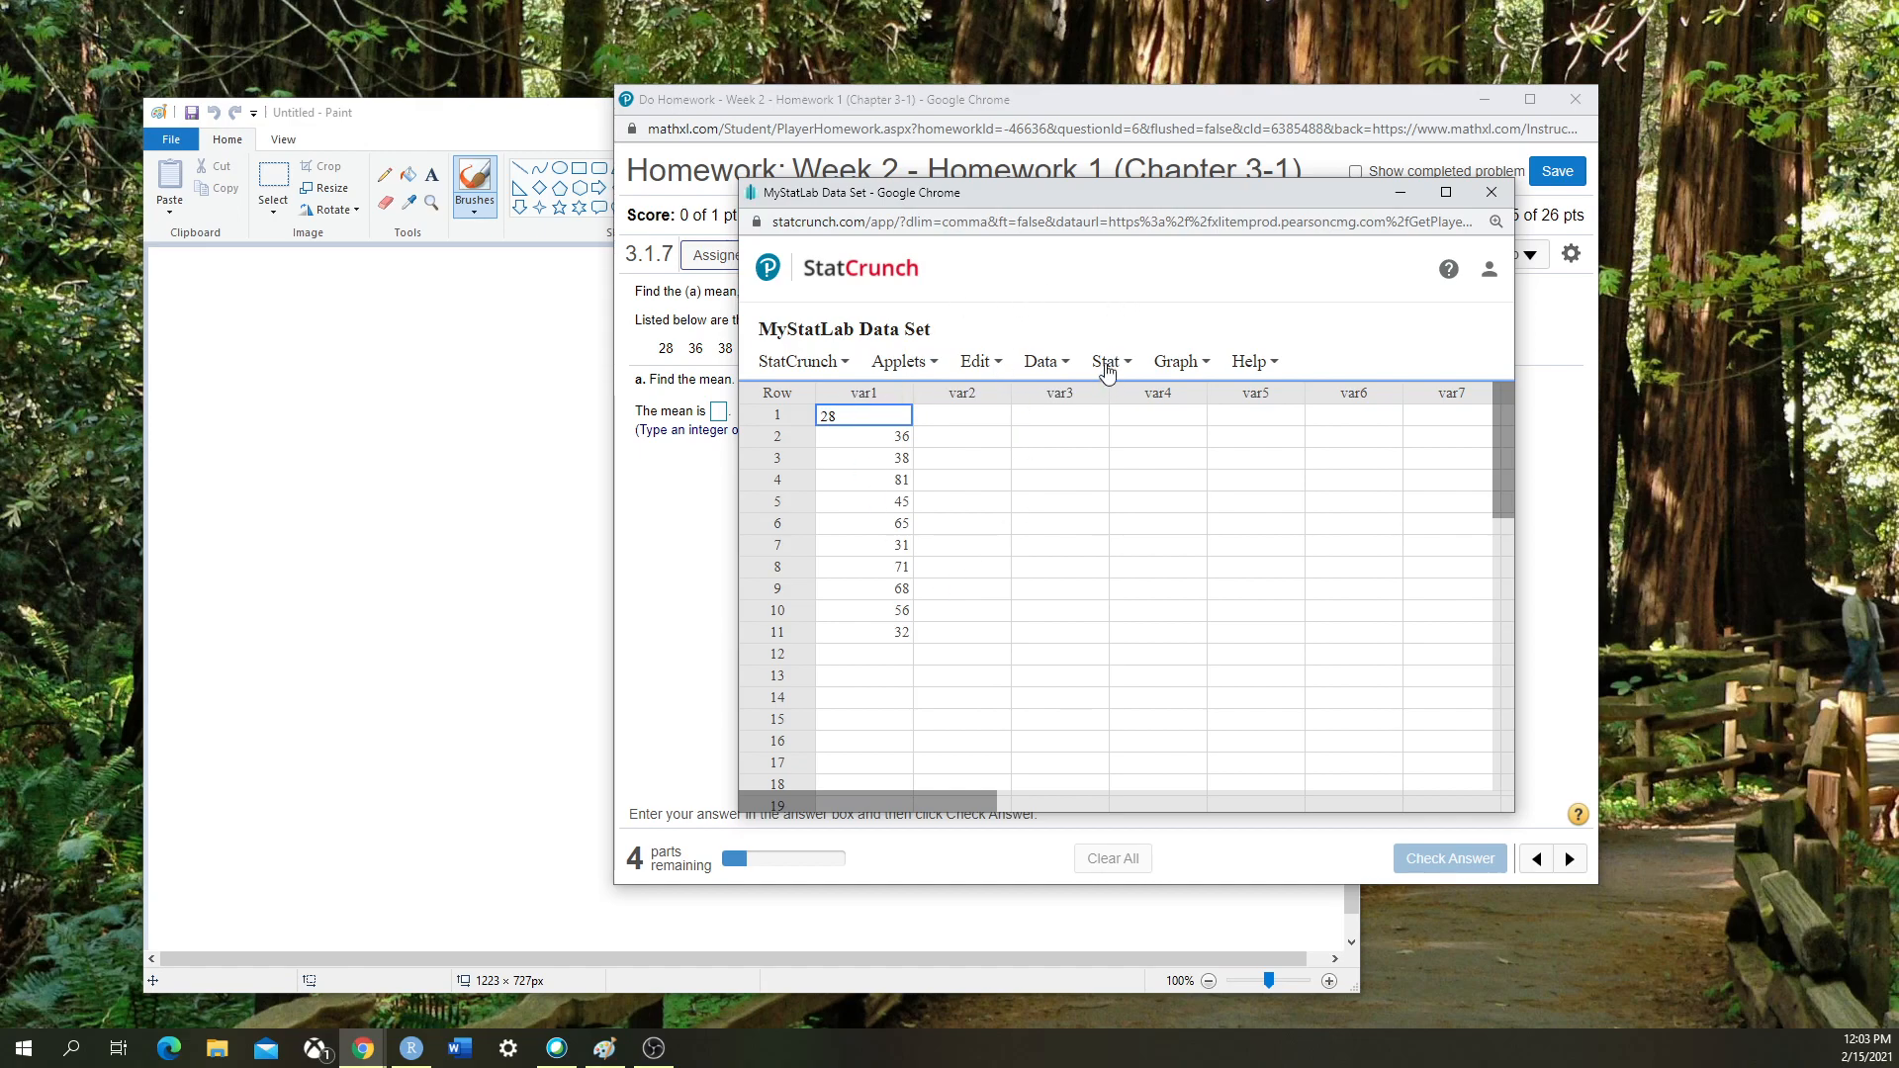
Start column summary statistics for the data set and choose var1 as the column
click(1105, 362)
mouse_move(1135, 425)
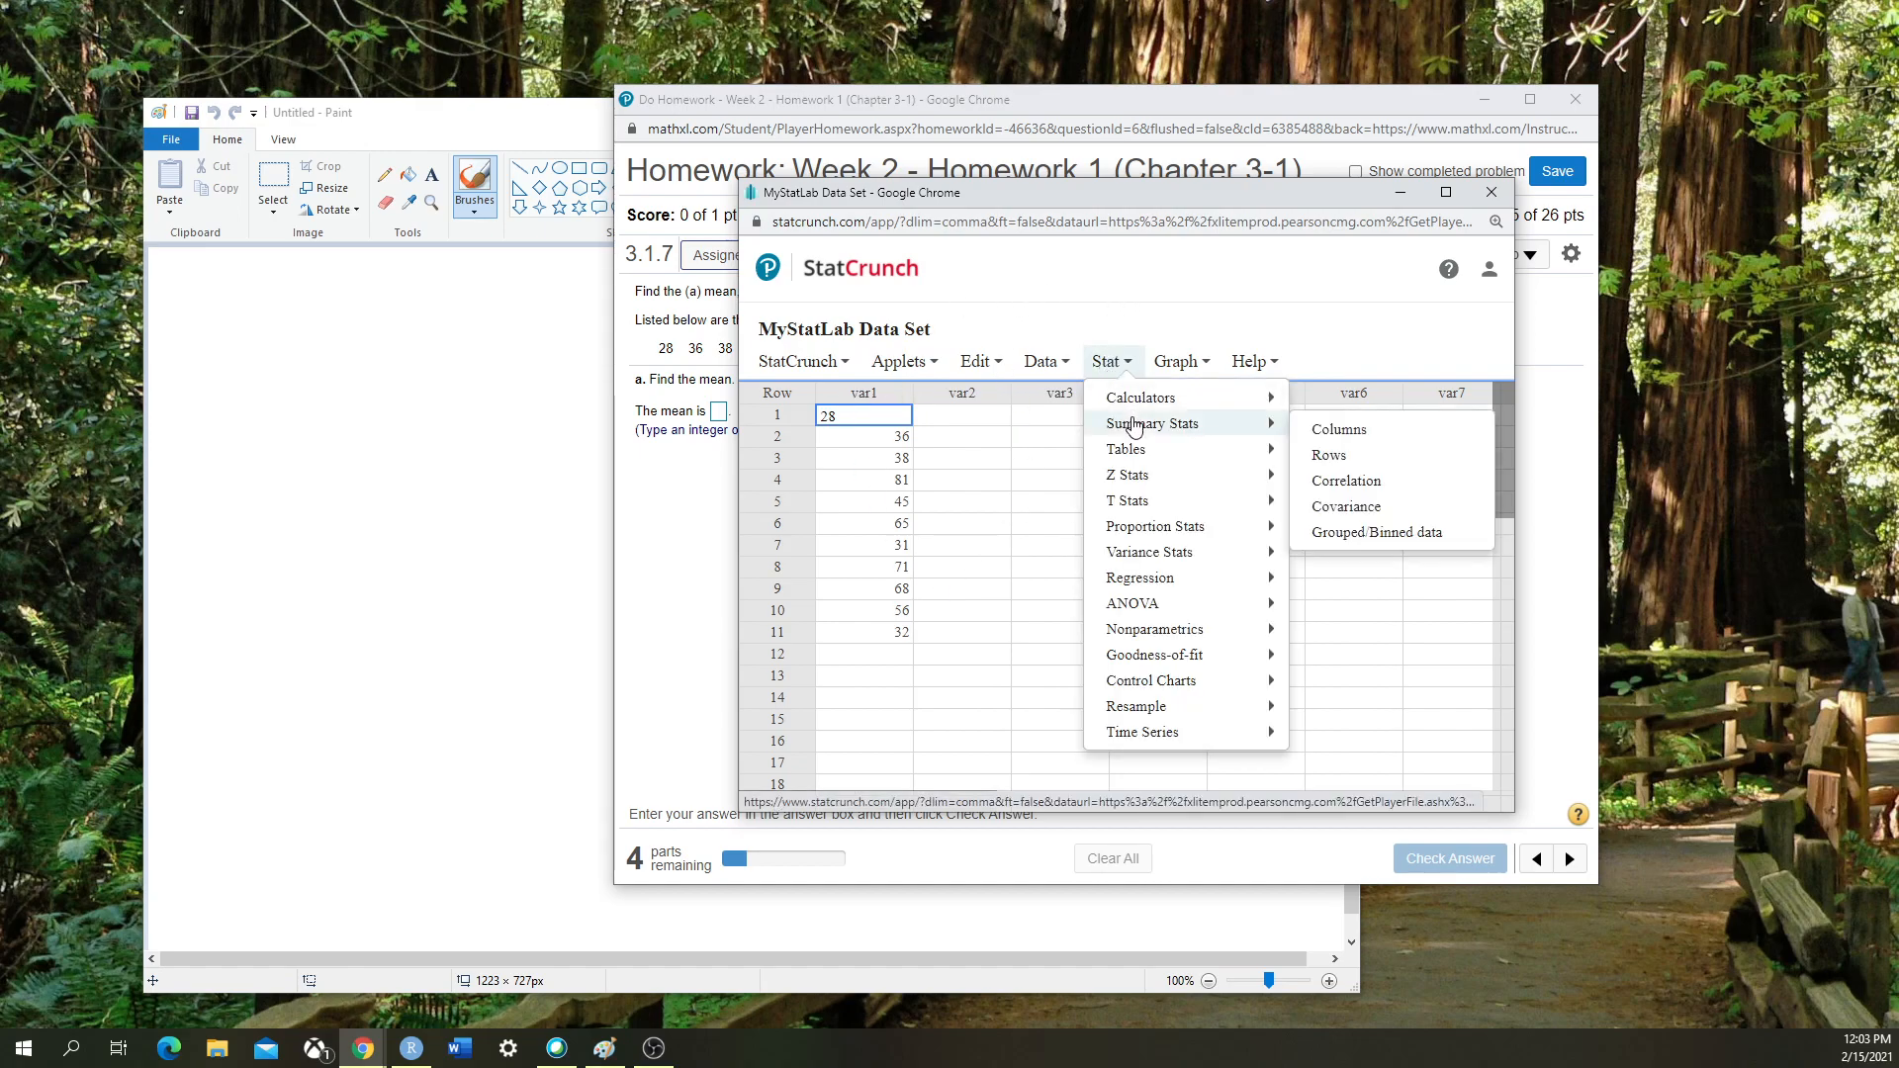
click(1324, 433)
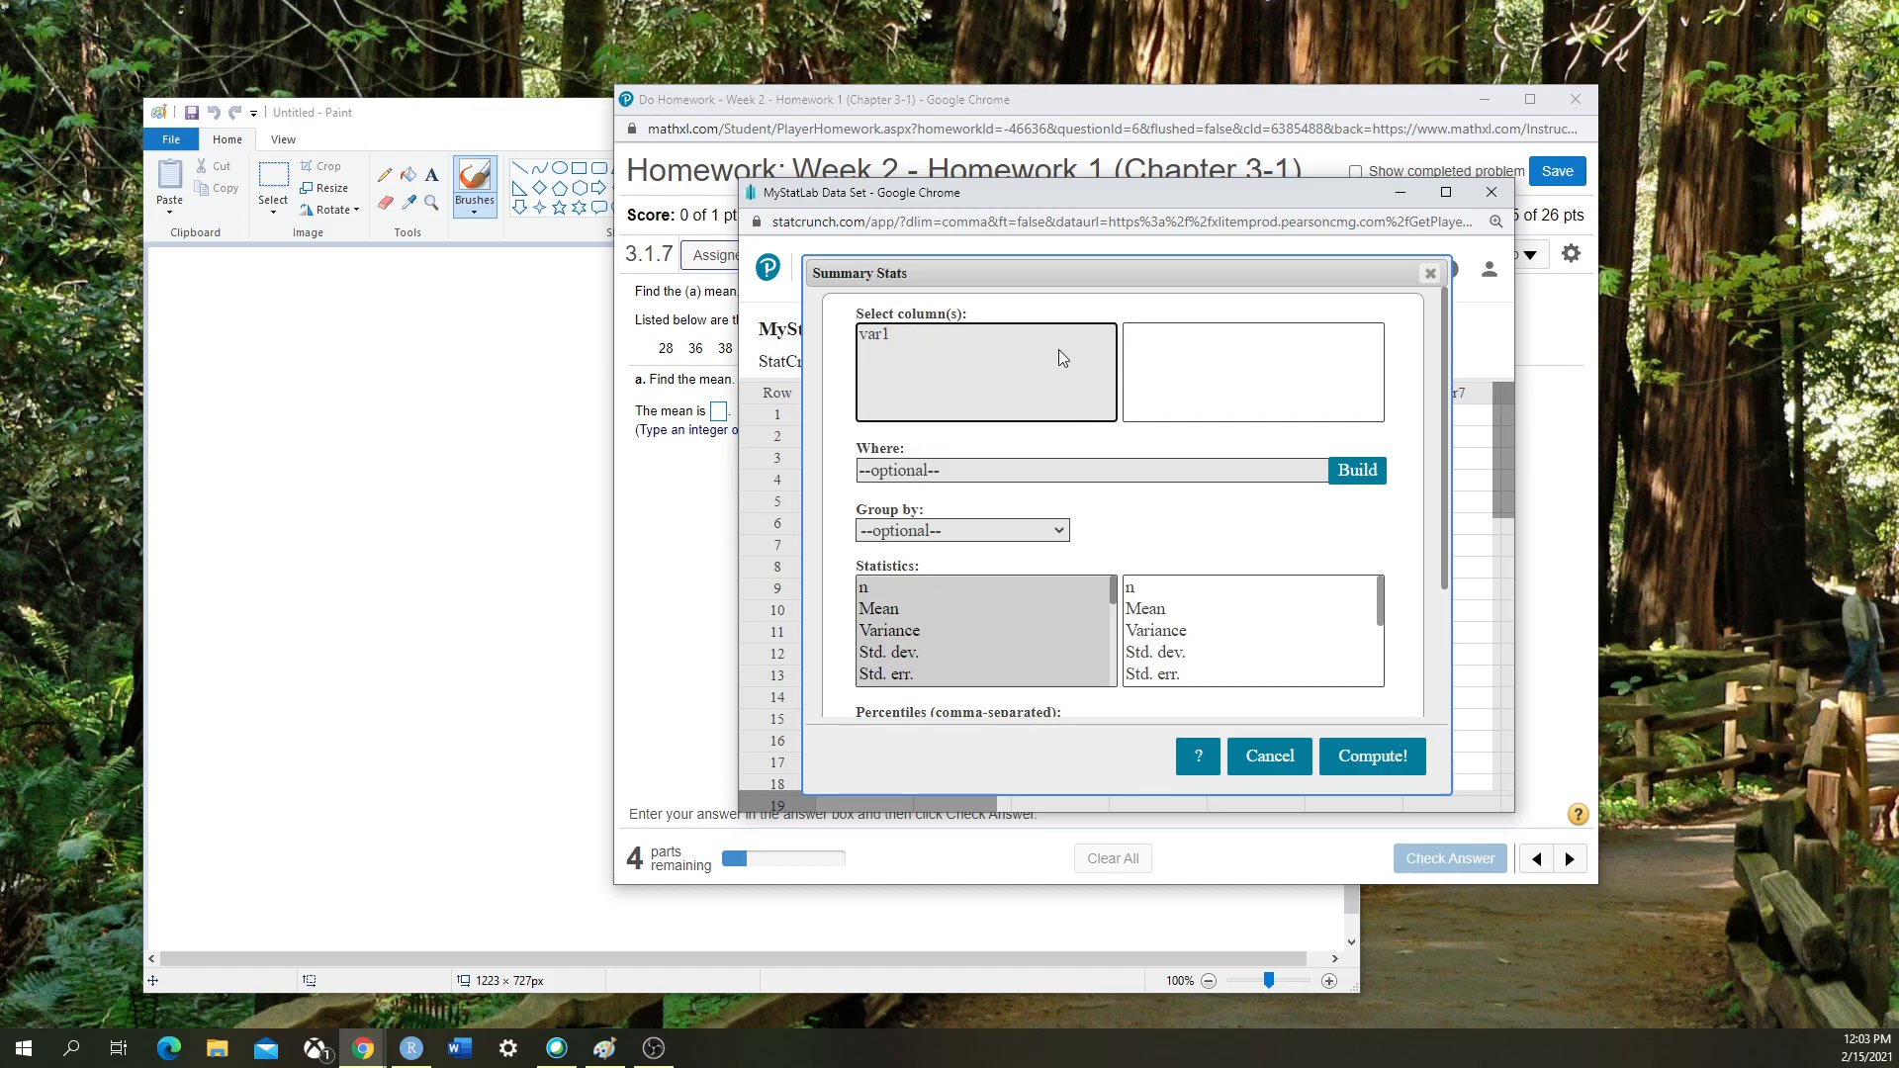
click(881, 337)
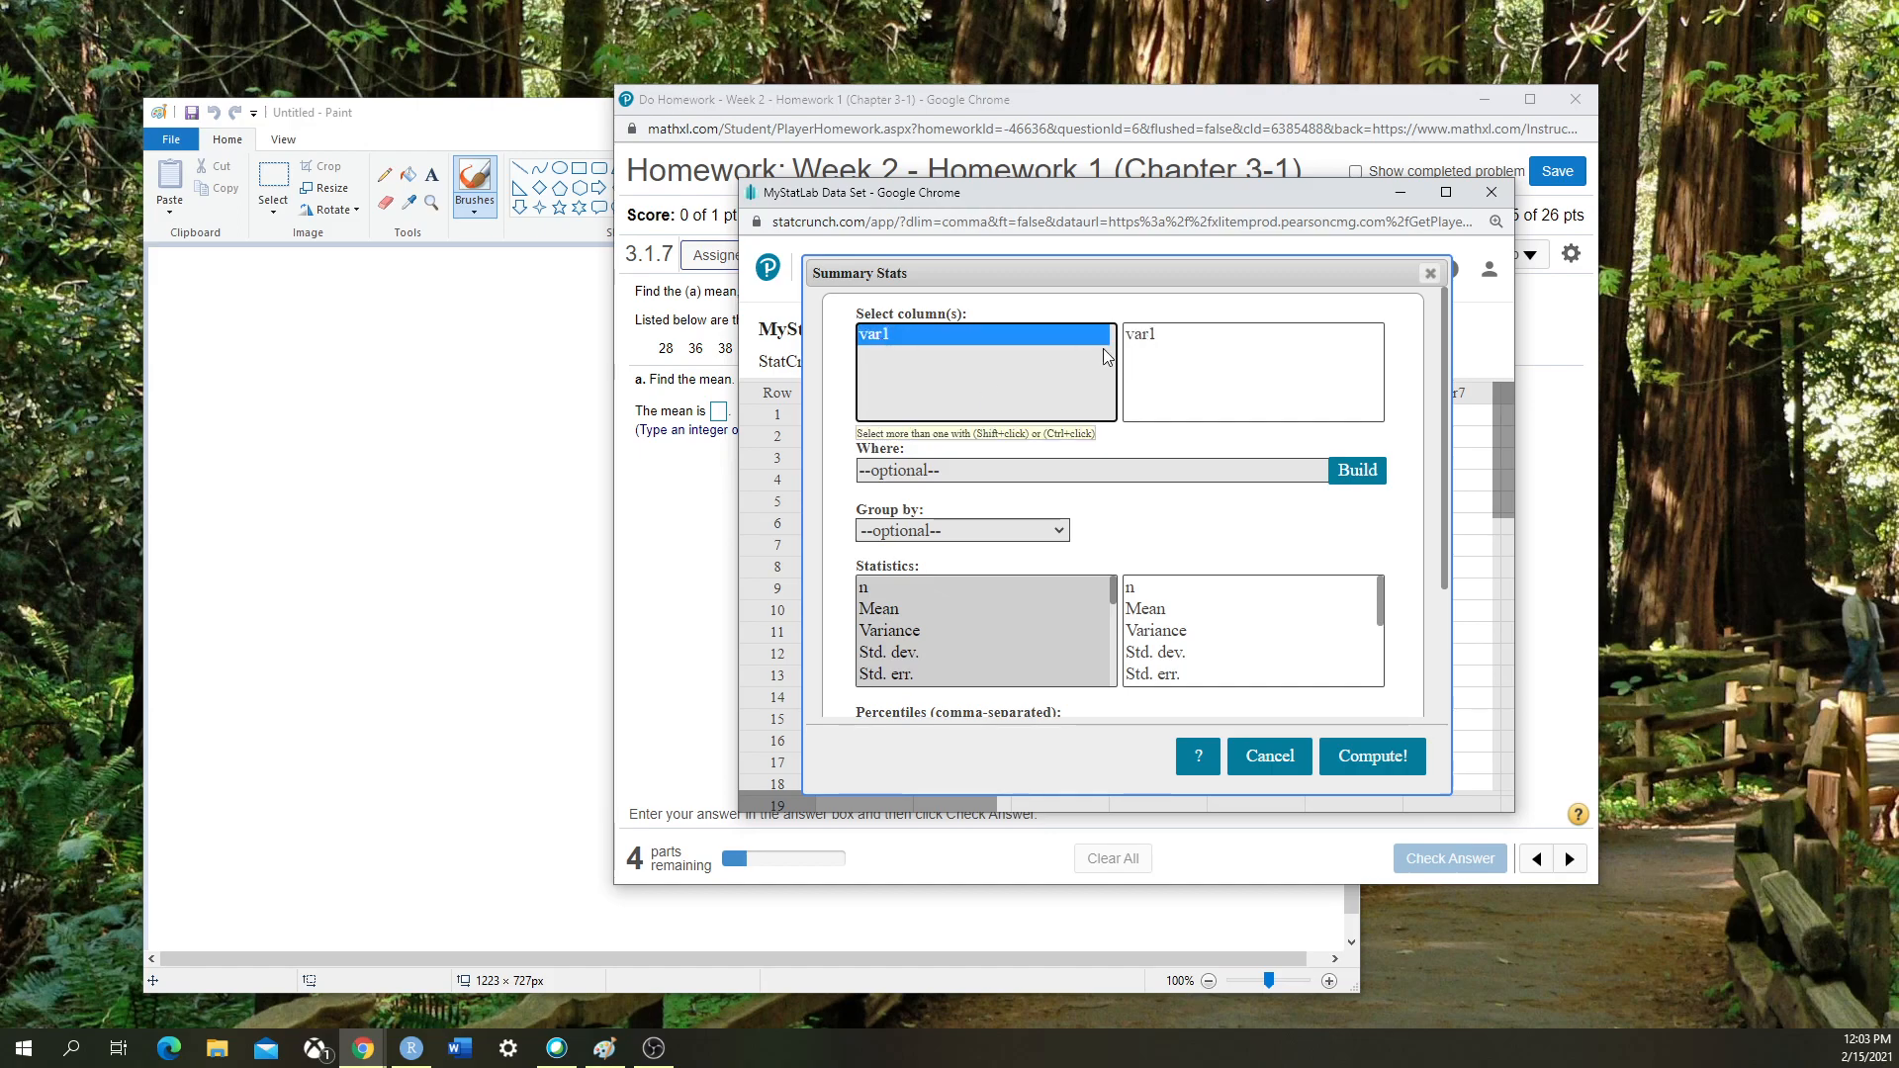
Look through the statistics available for the column summary
scroll(1187, 599, down, 3)
scroll(1215, 629, up, 3)
scroll(1202, 605, down, 3)
scroll(920, 594, down, 1)
scroll(921, 588, down, 5)
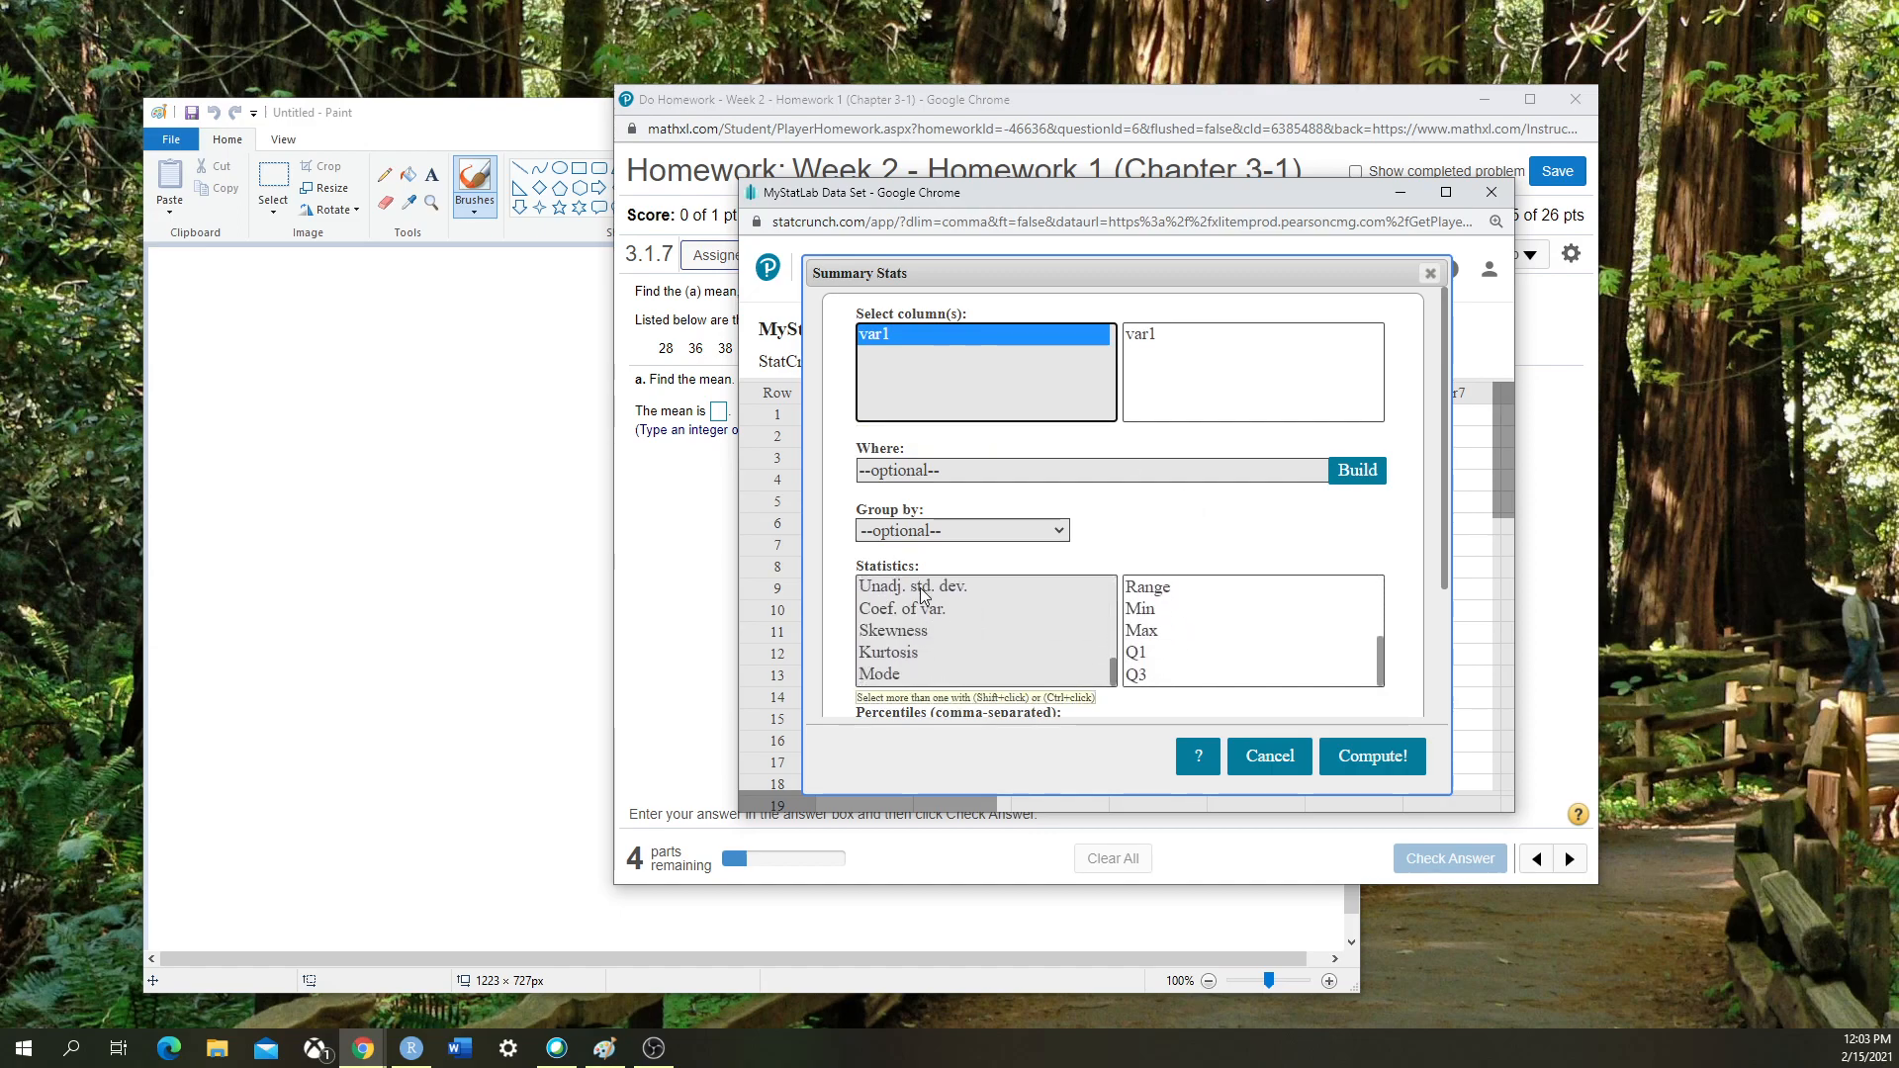
scroll(926, 587, up, 6)
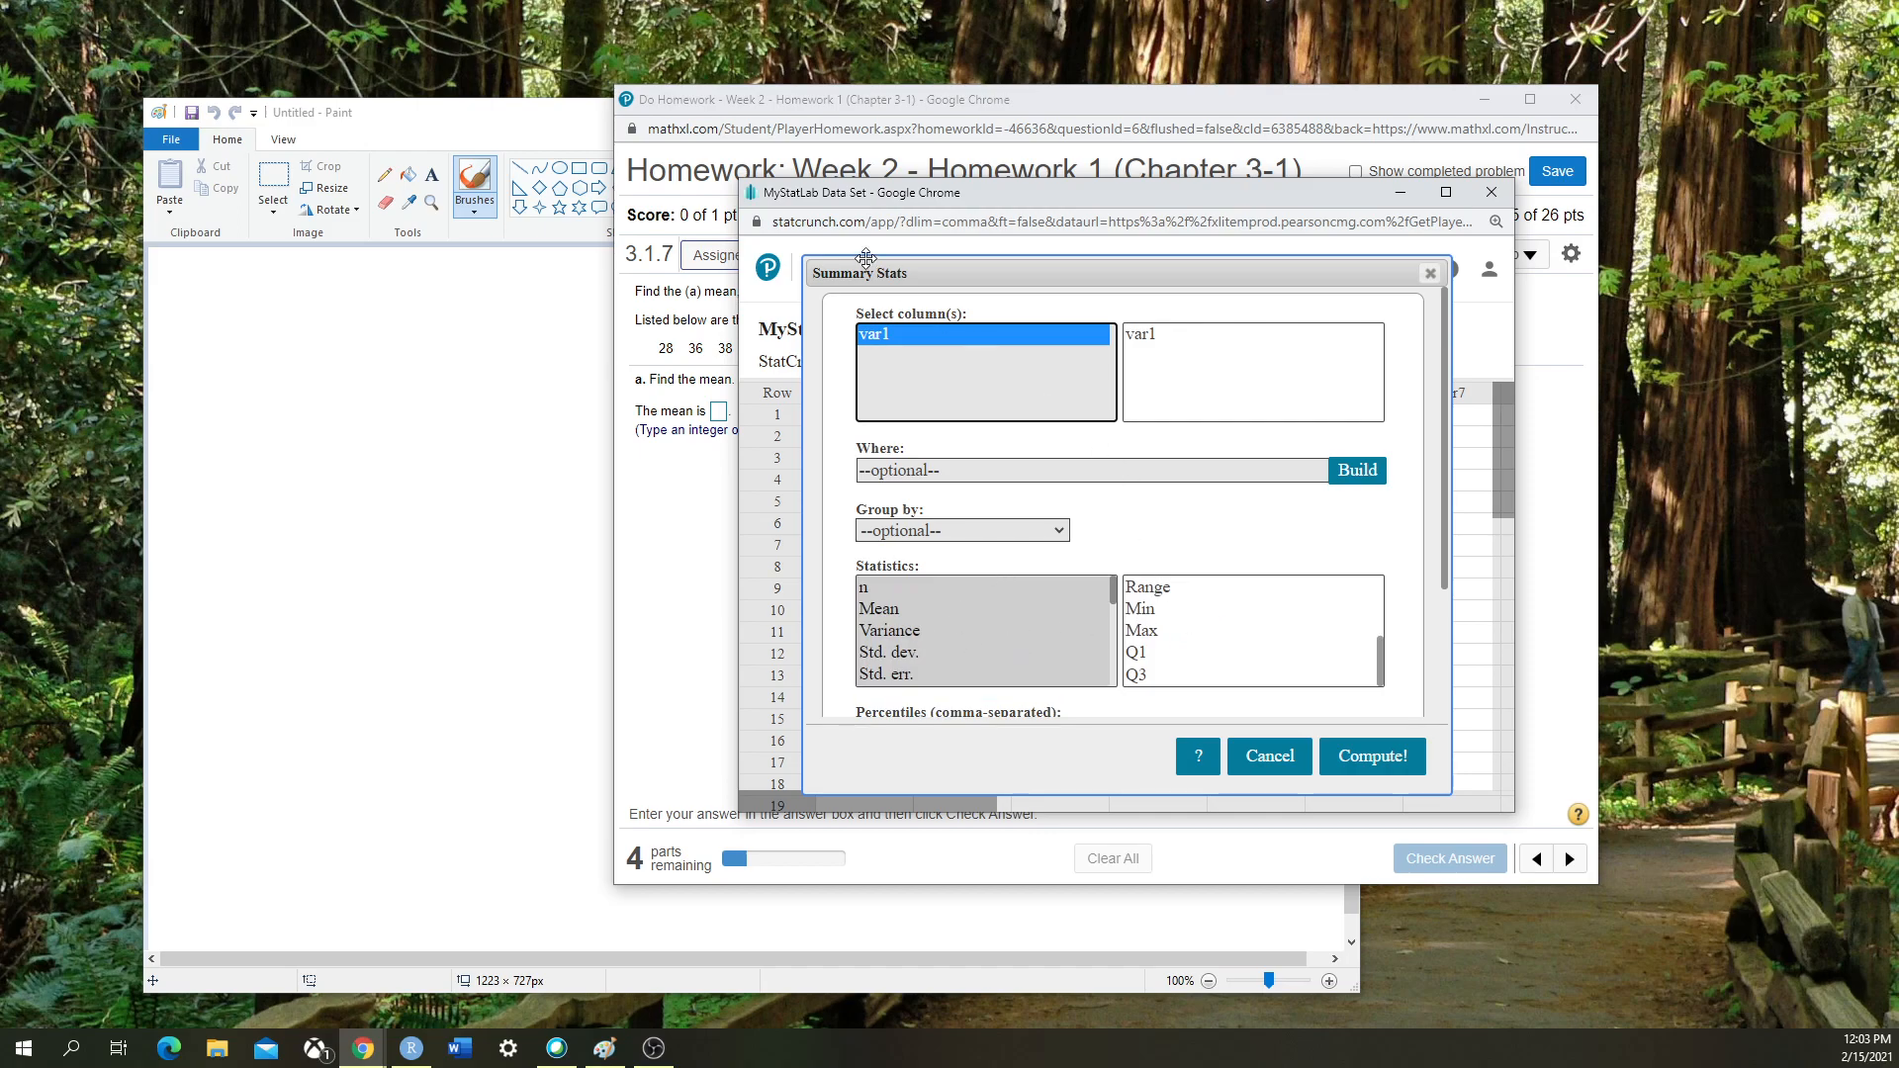
scroll(1217, 616, up, 3)
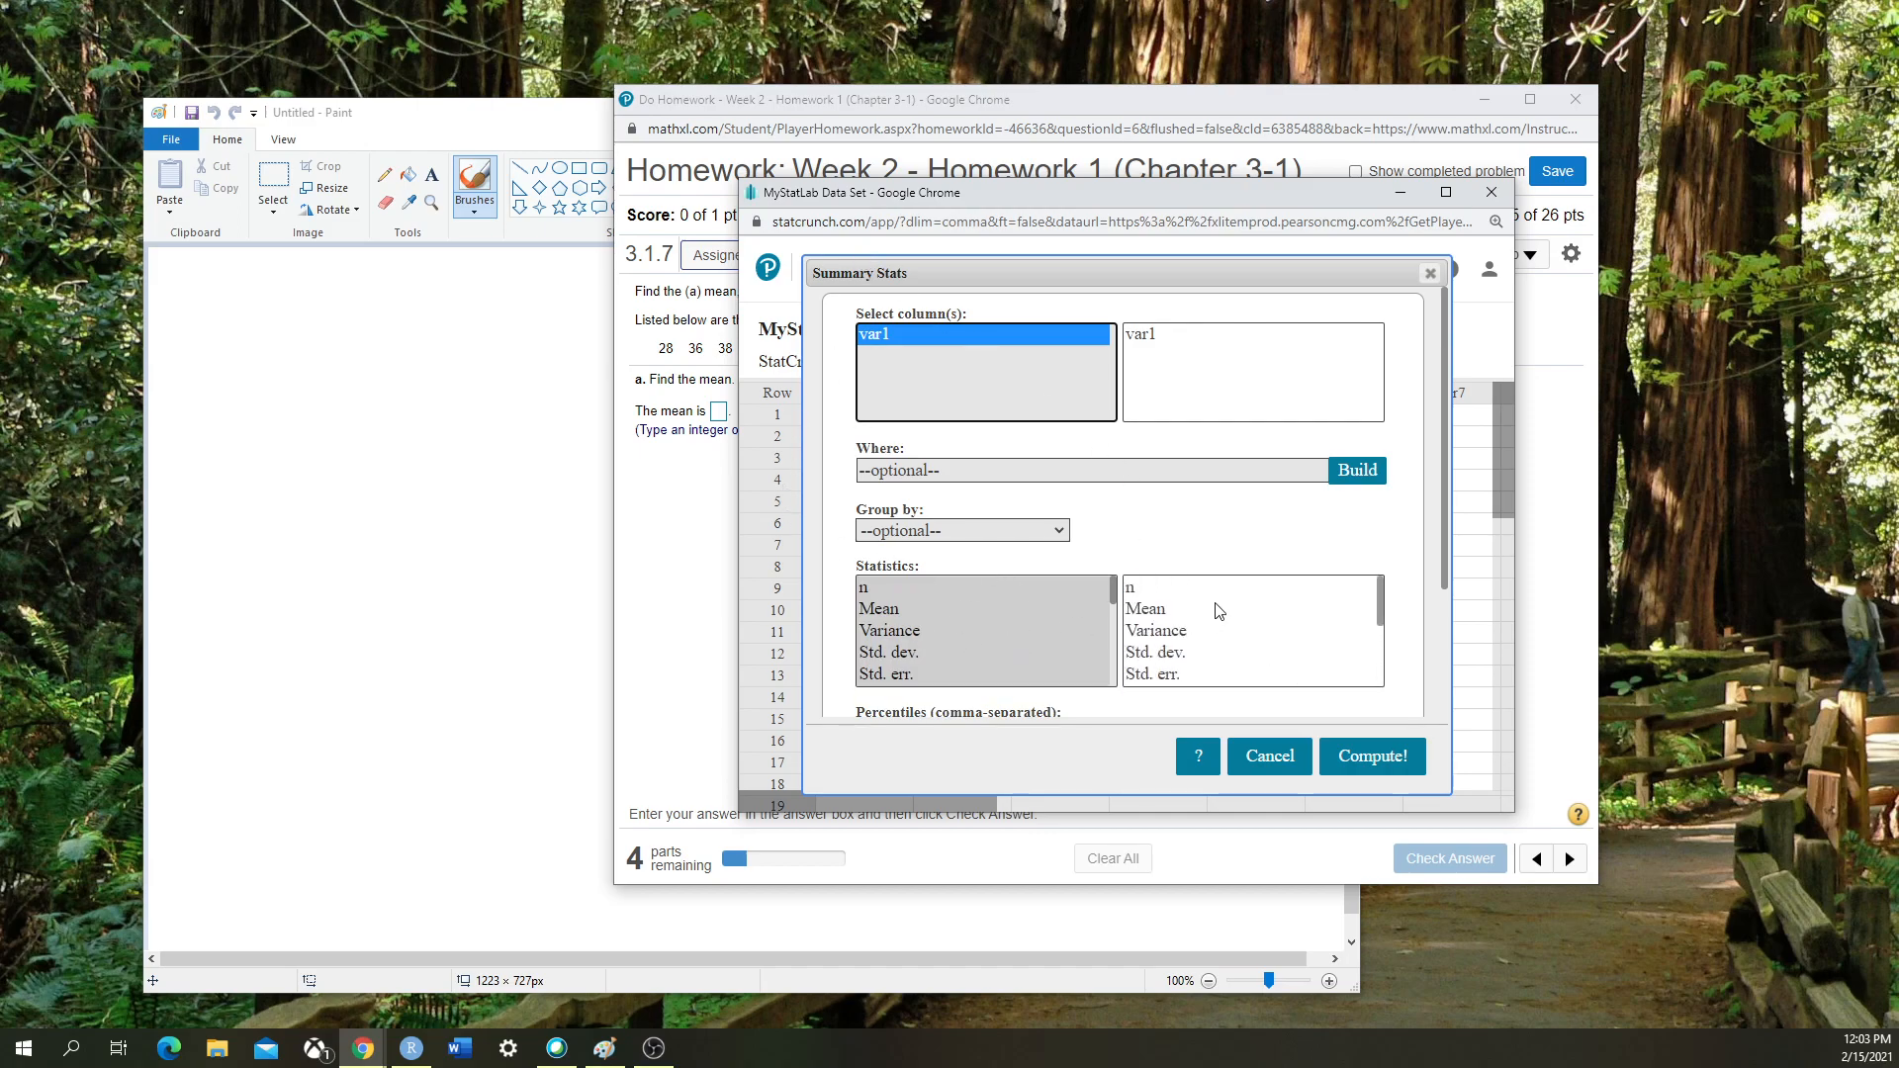
click(1135, 590)
ctrl+click(1140, 617)
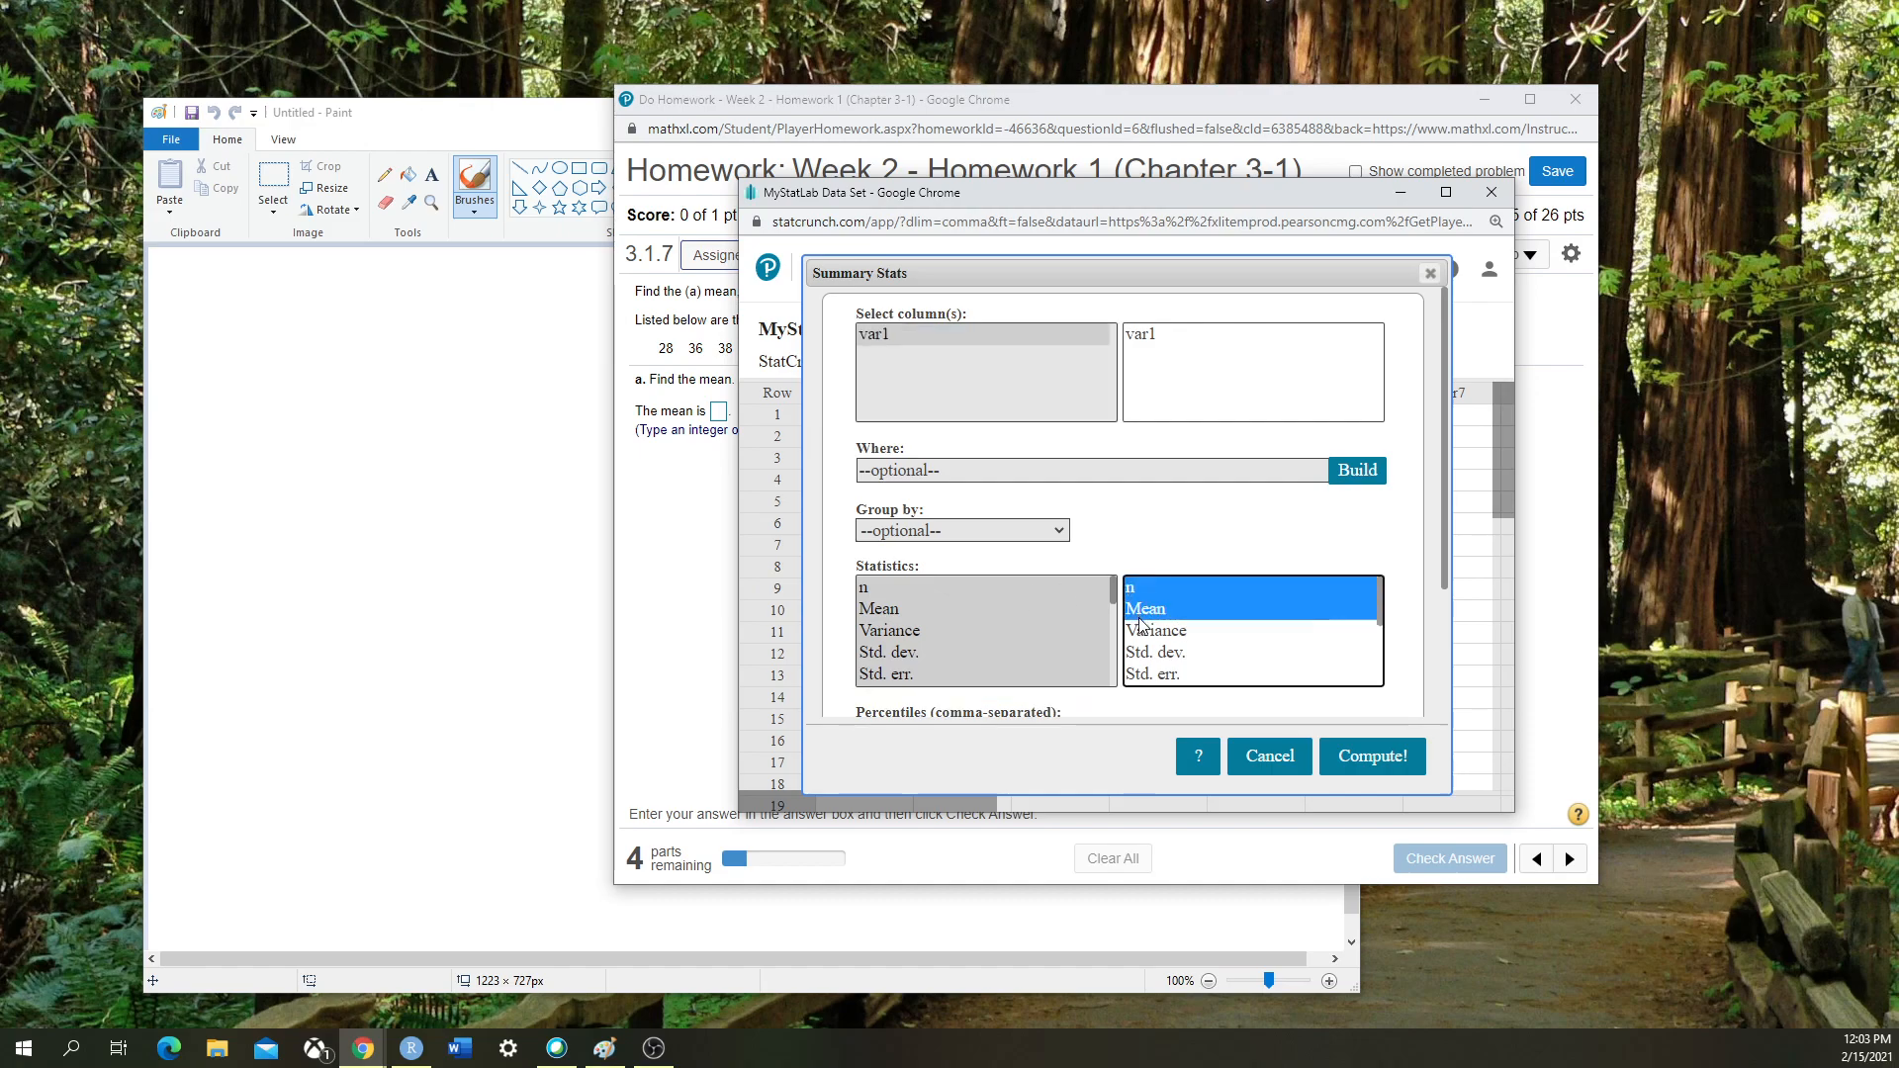
ctrl+click(1143, 630)
ctrl+click(1147, 653)
click(1145, 610)
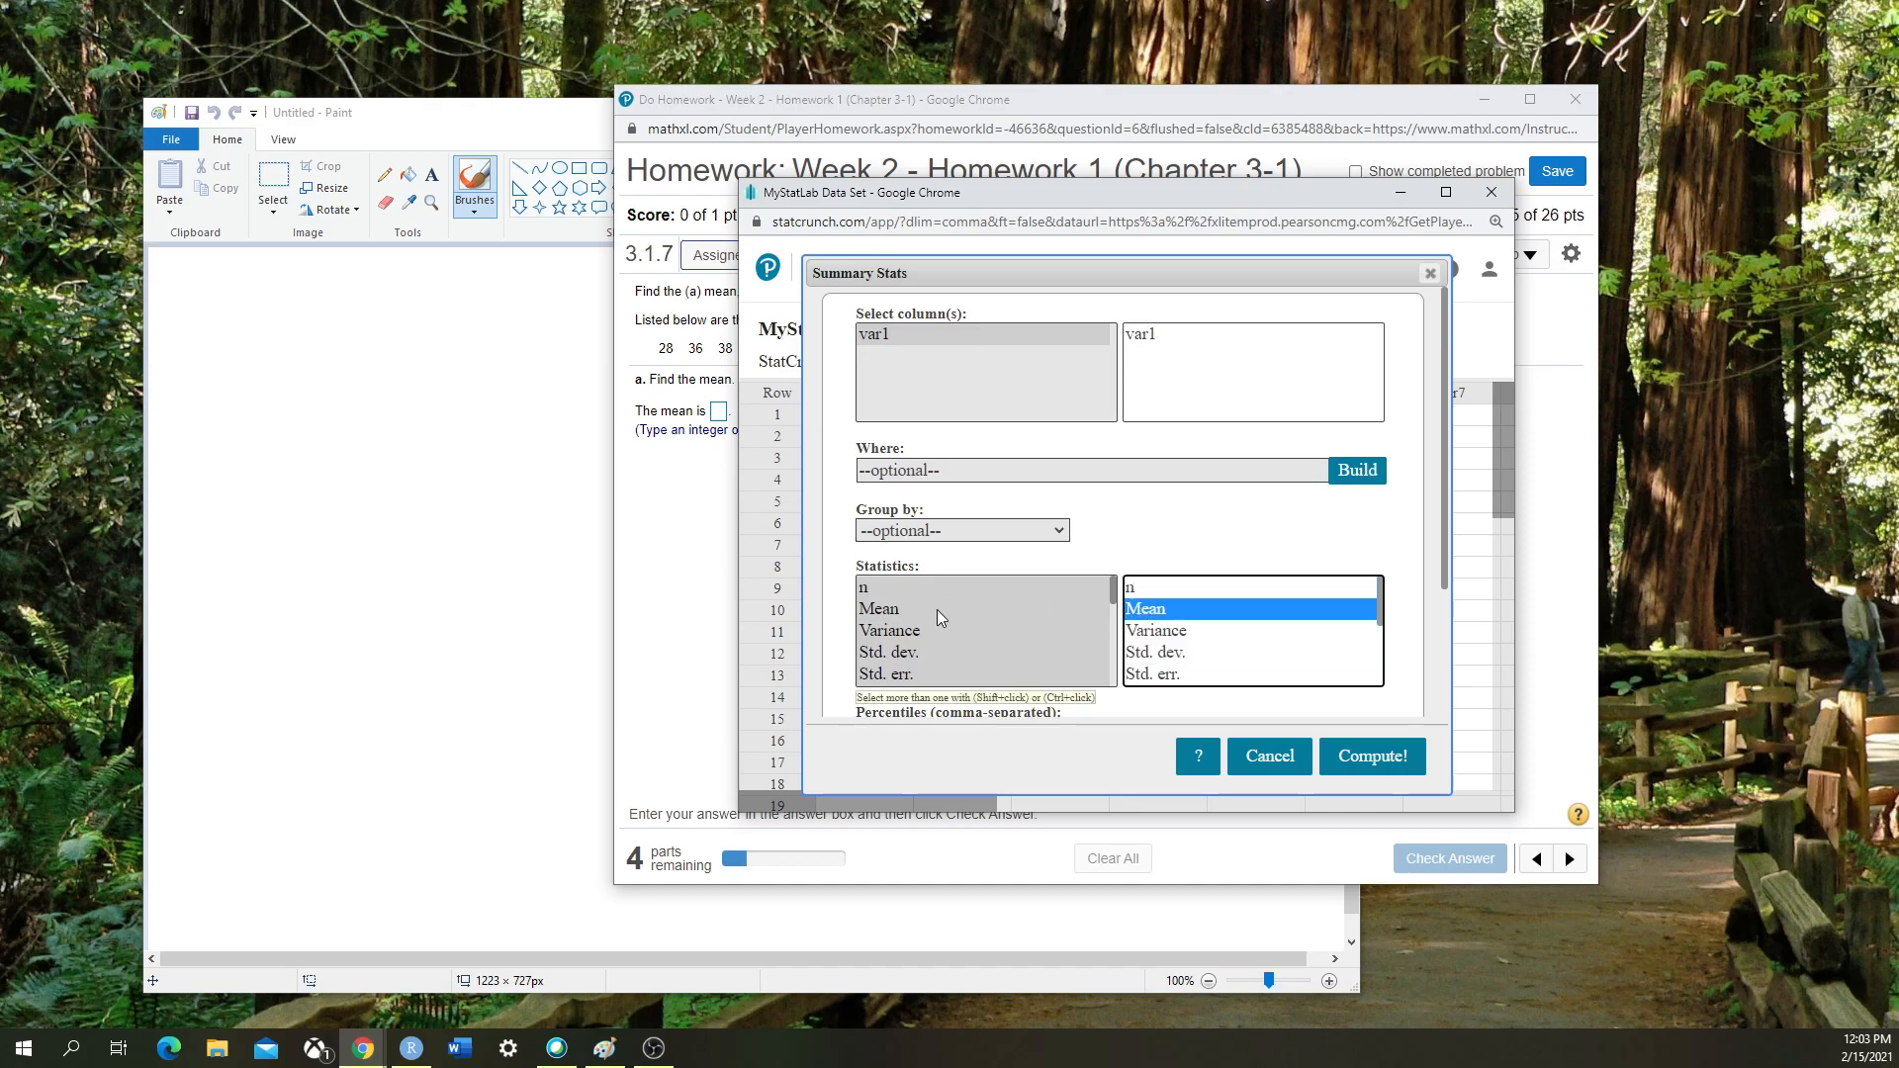
Limit the statistics for var1 to Mean and n
click(952, 610)
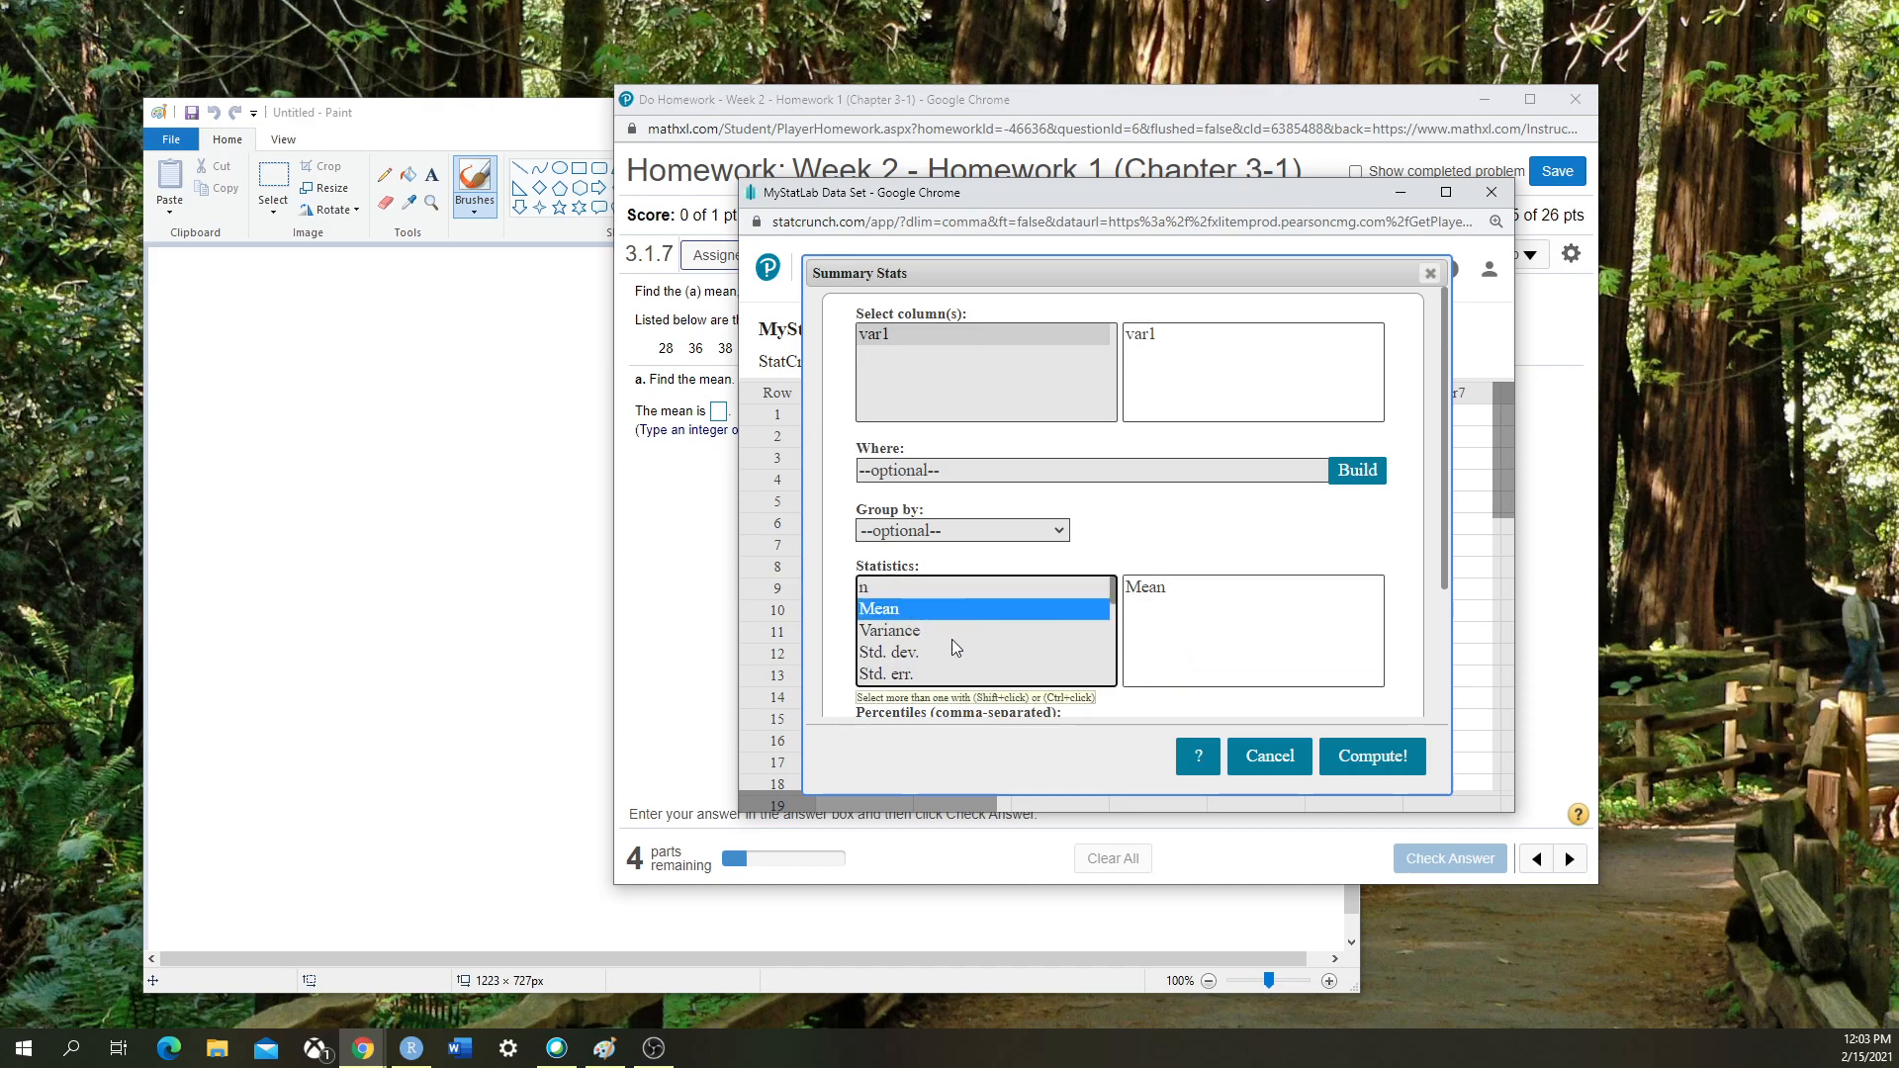
ctrl+click(873, 588)
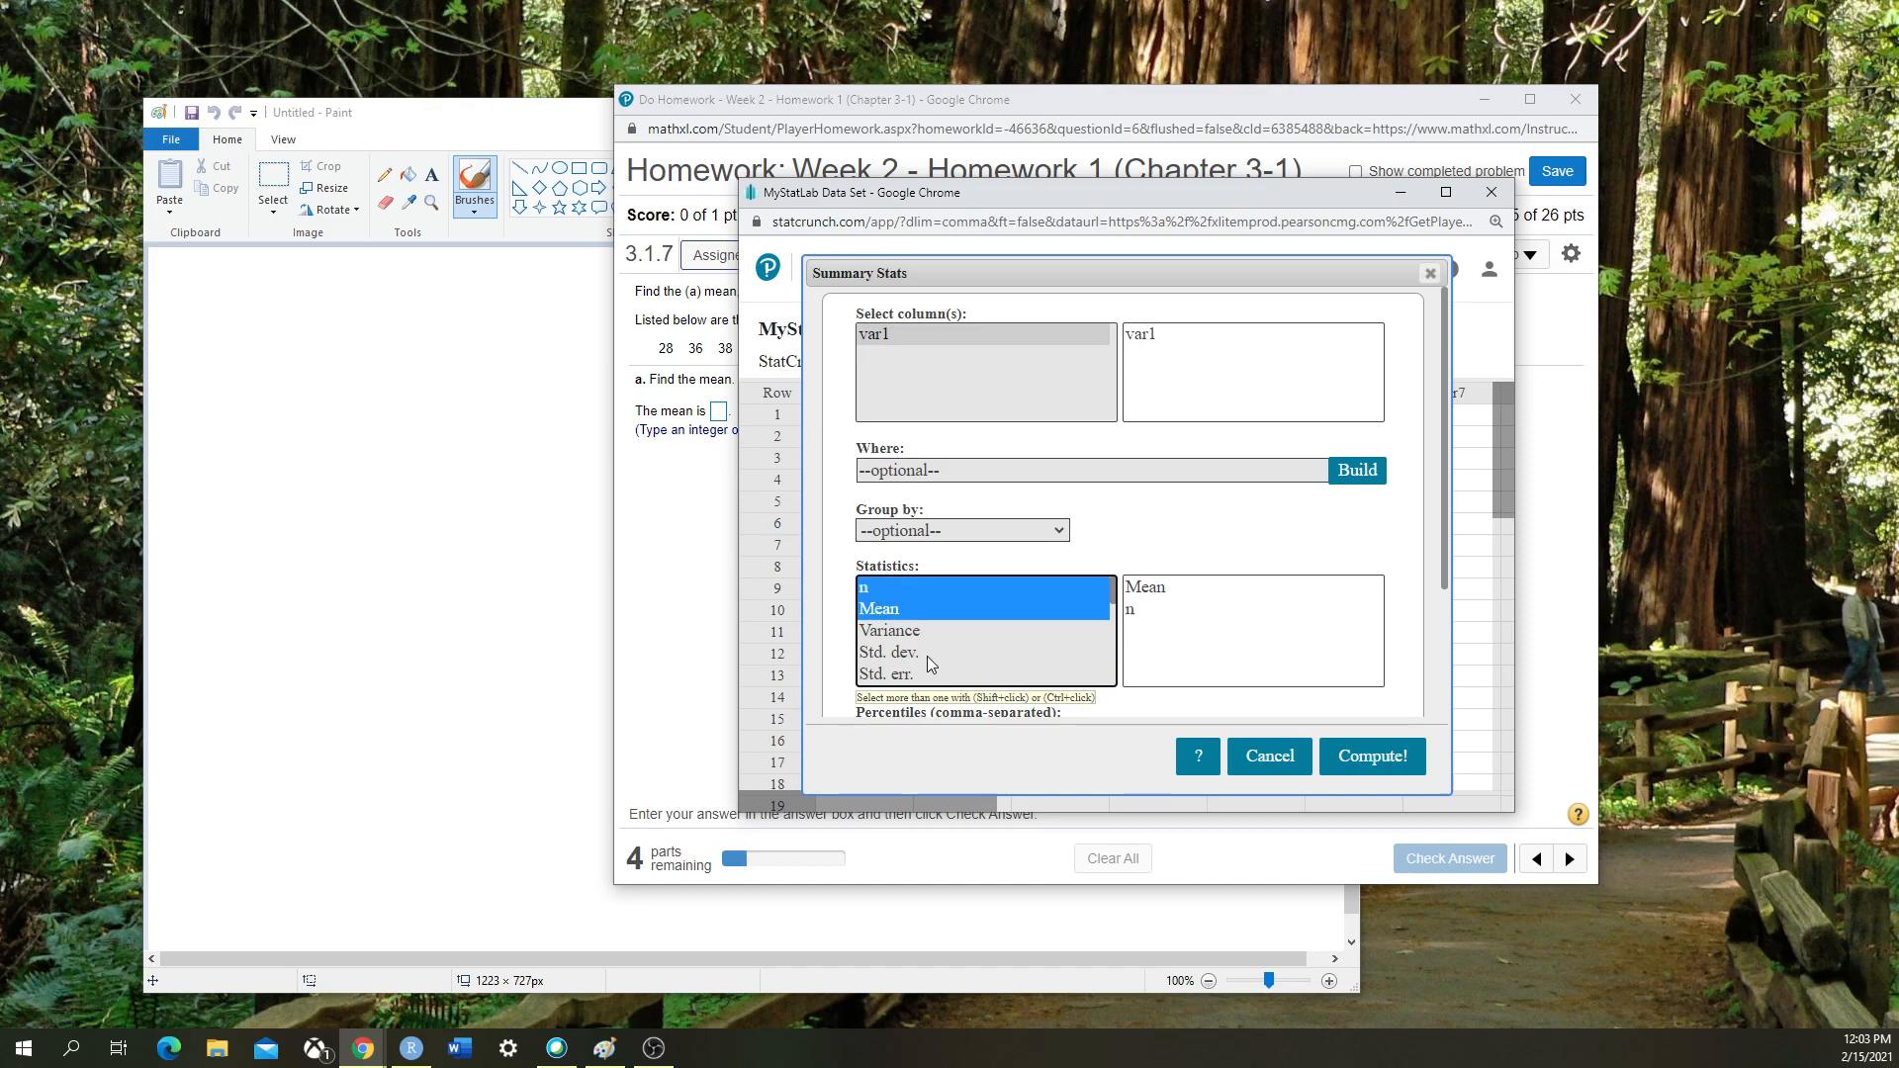
scroll(914, 651, down, 1)
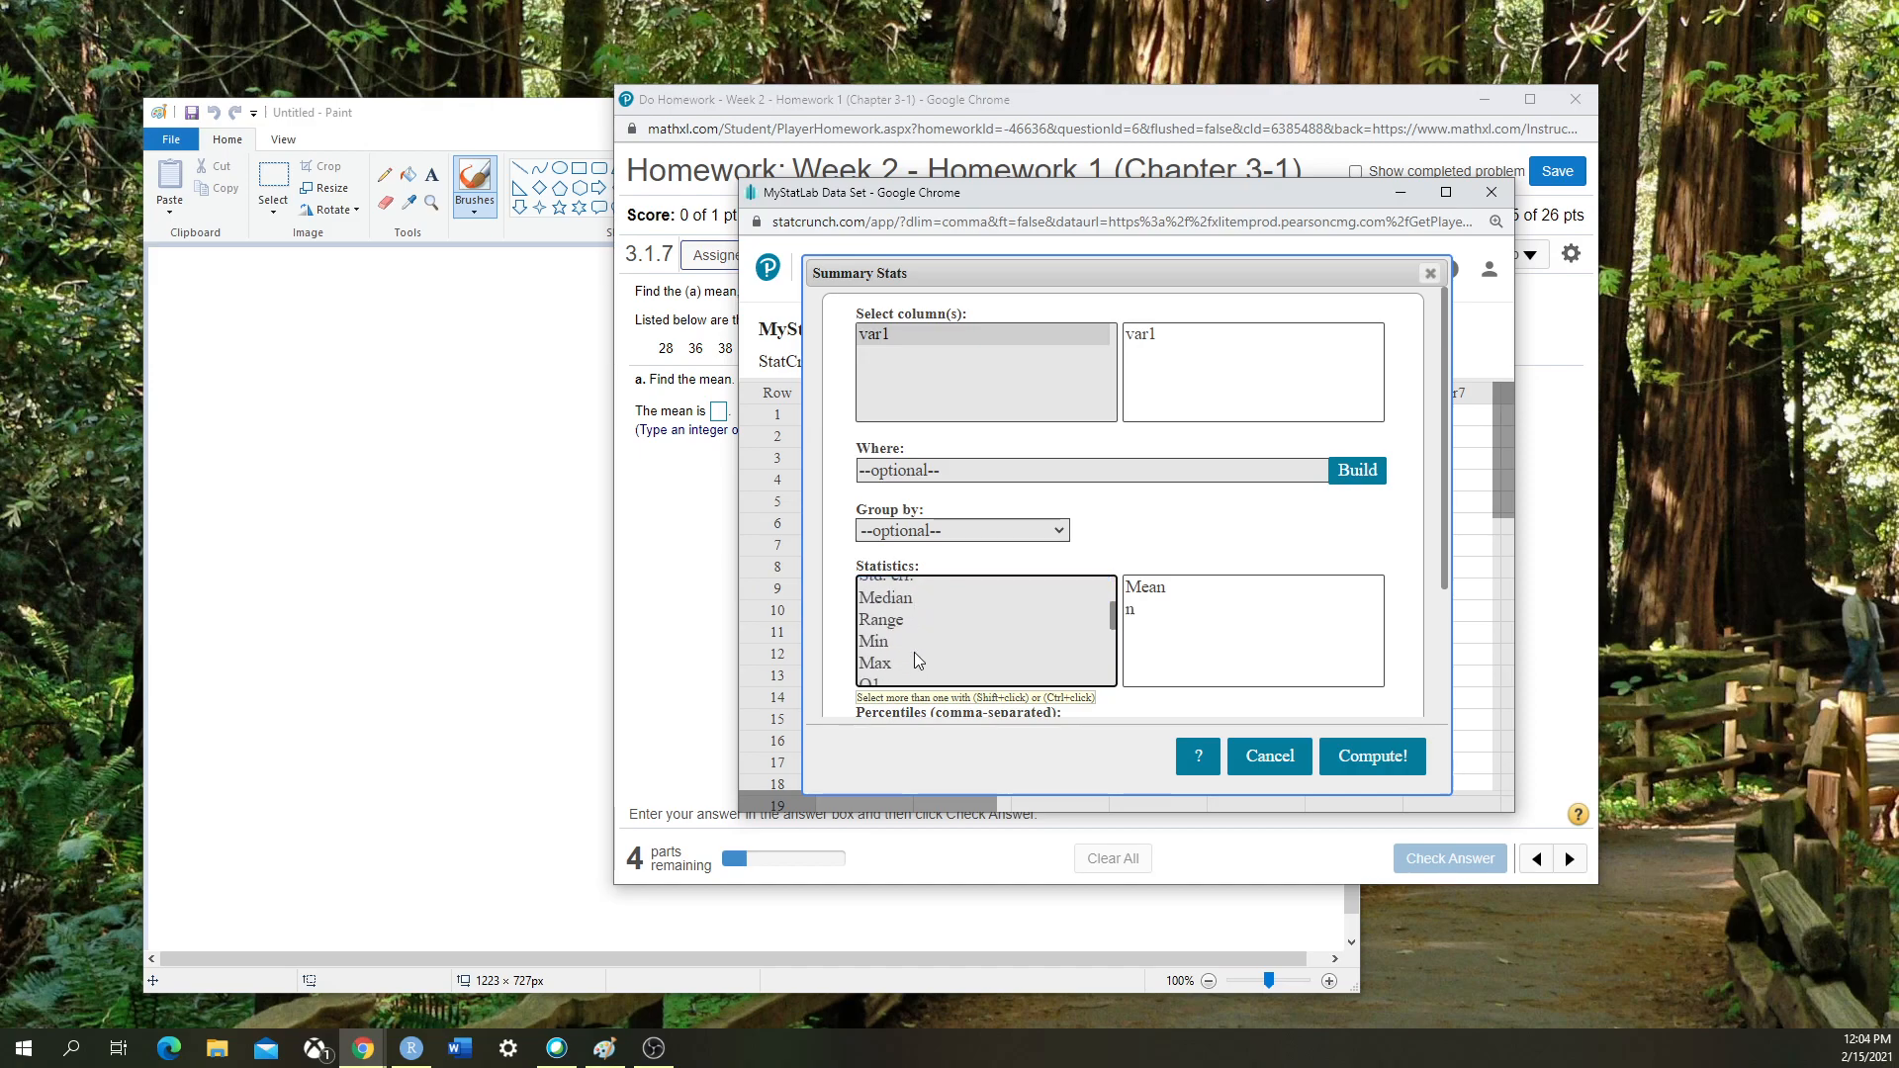
scroll(914, 650, up, 1)
click(1200, 650)
click(917, 601)
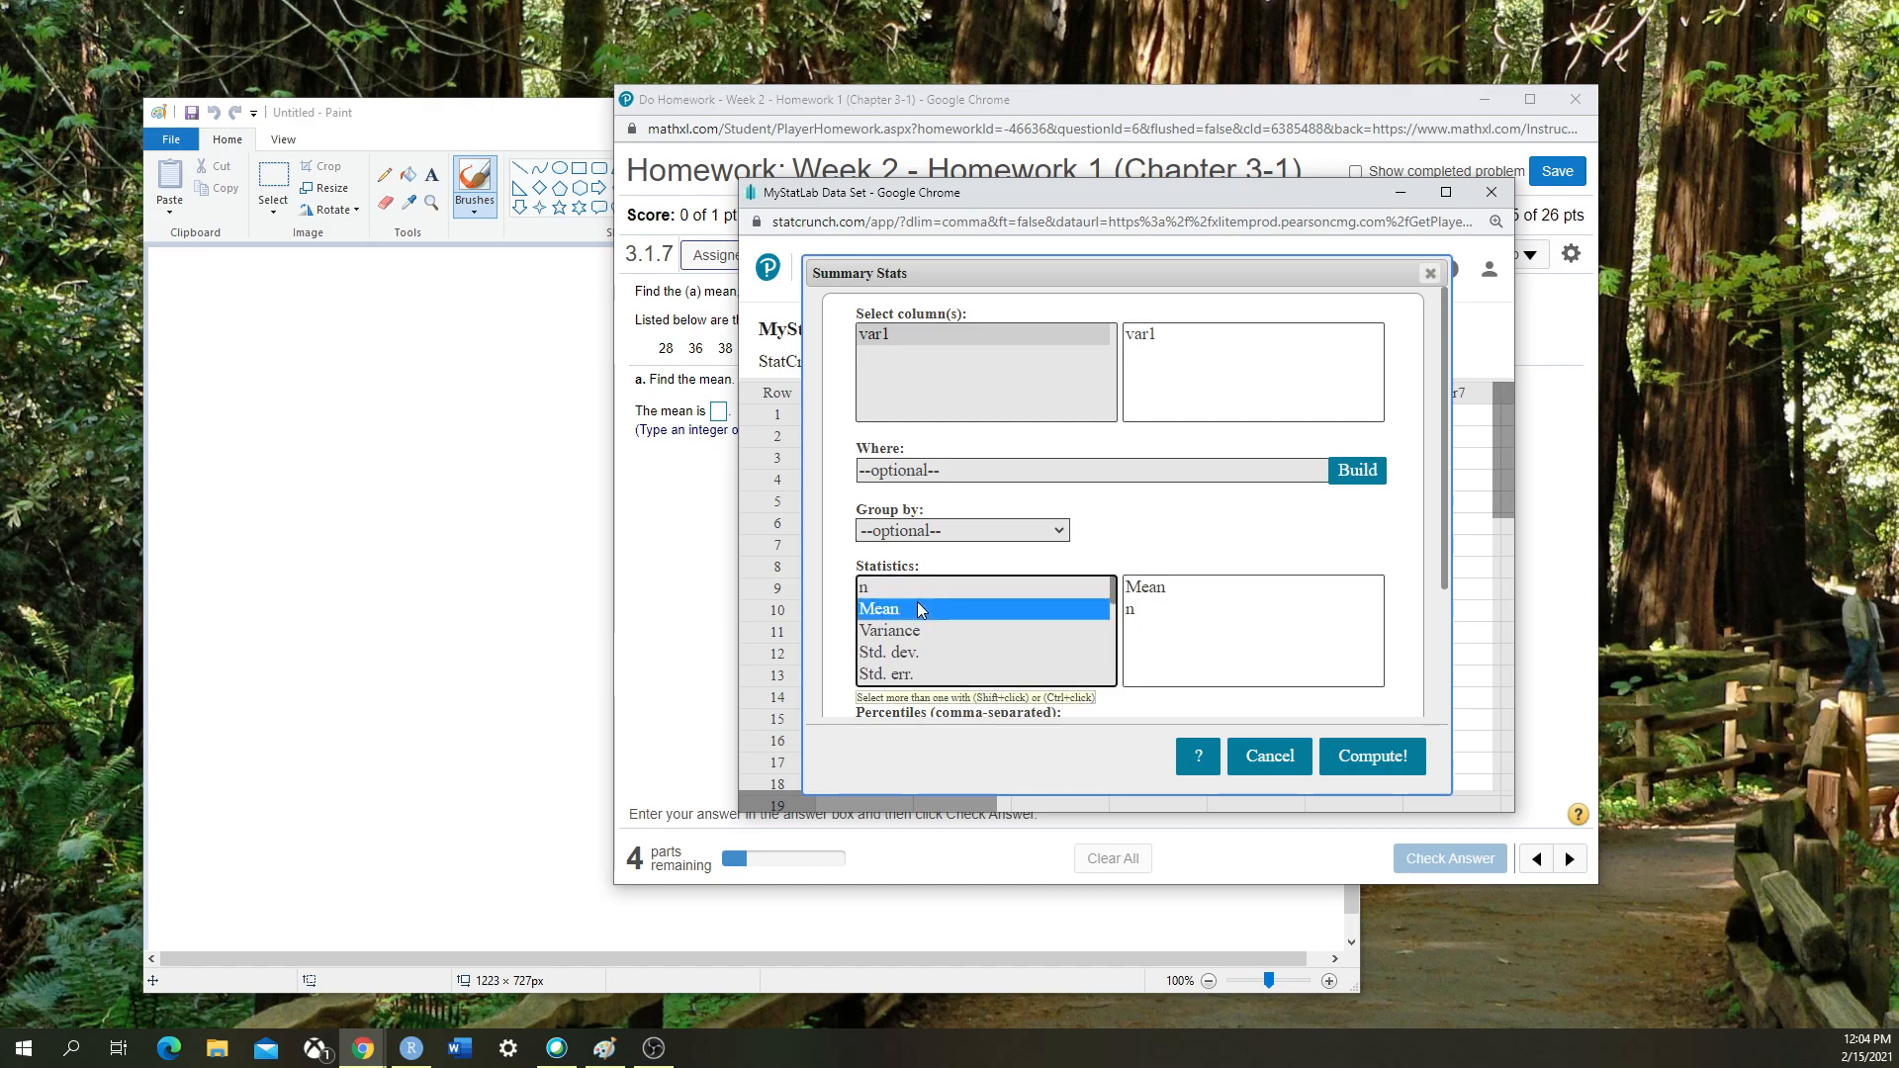
click(871, 594)
click(886, 611)
ctrl+click(865, 591)
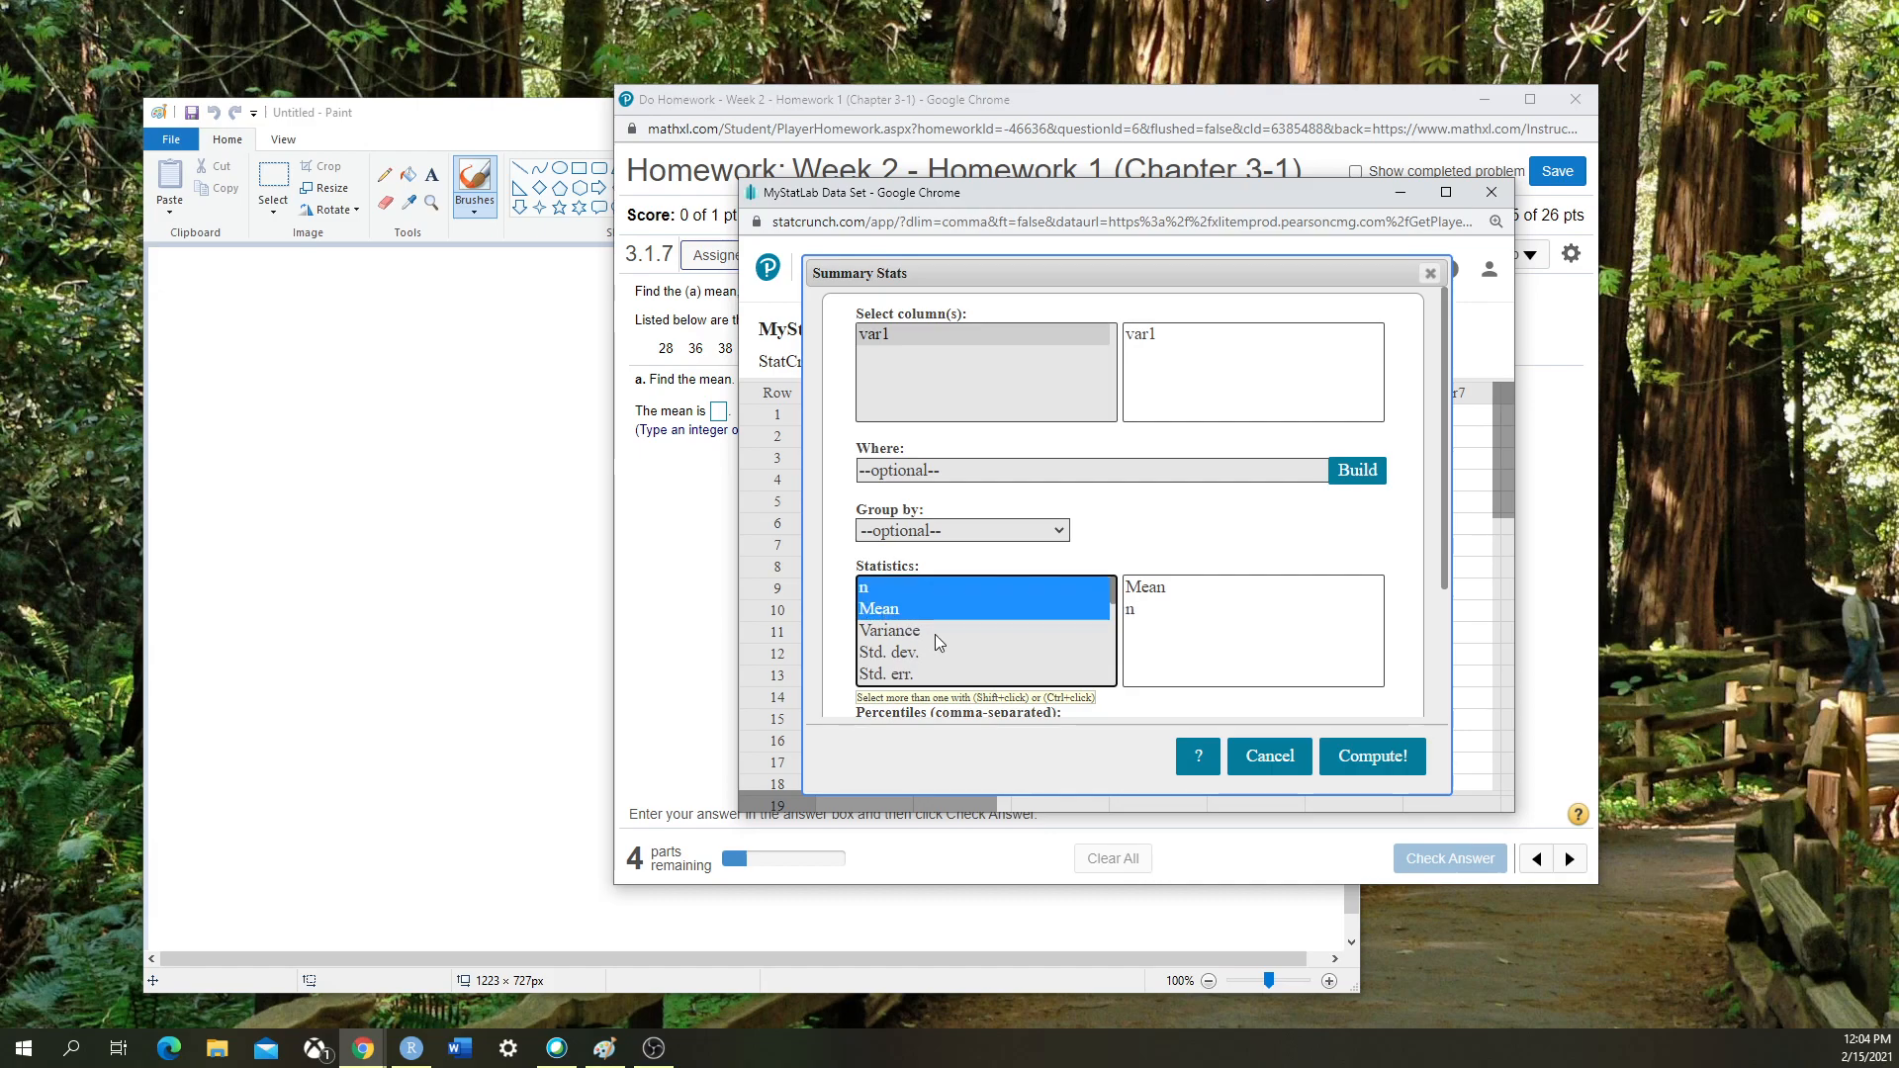
Add Median and Mode to the chosen statistics, keeping Mean and n selected
key(ctrl+plus)
key(ctrl+minus)
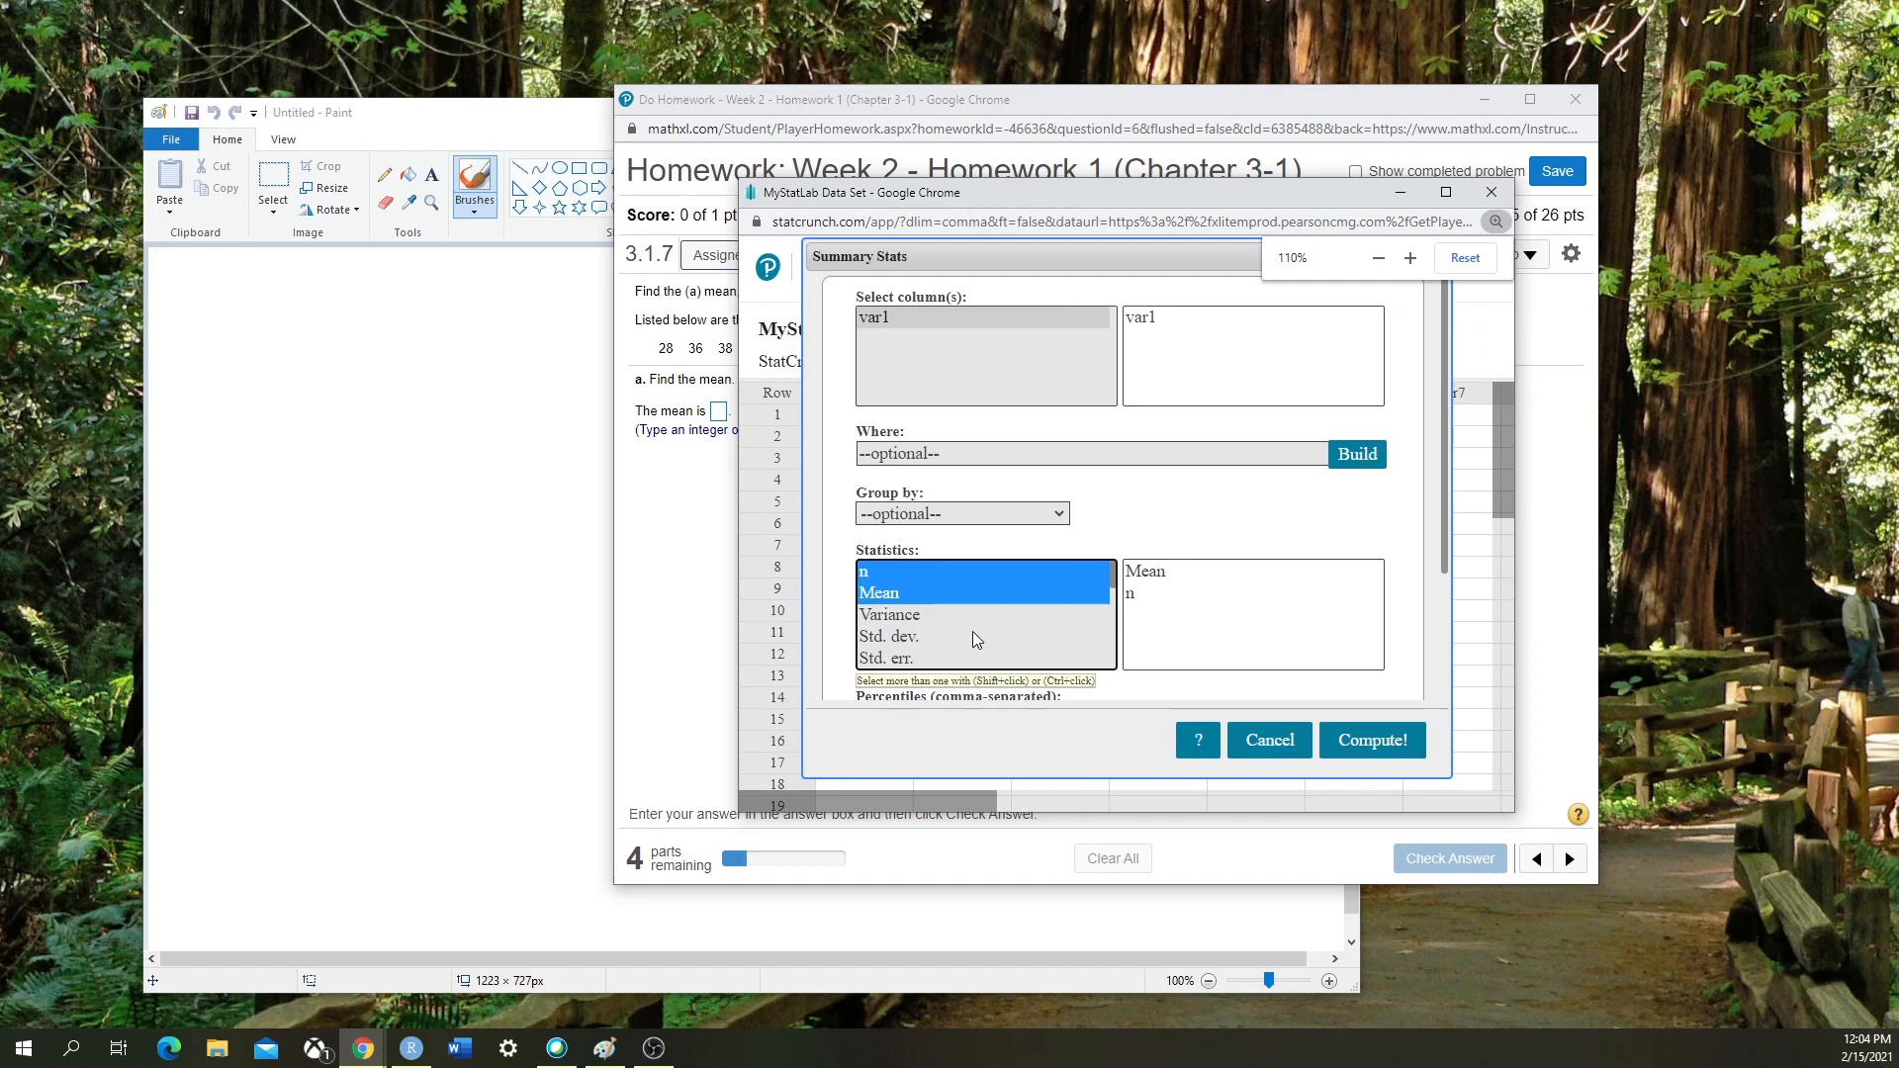
scroll(972, 631, down, 1)
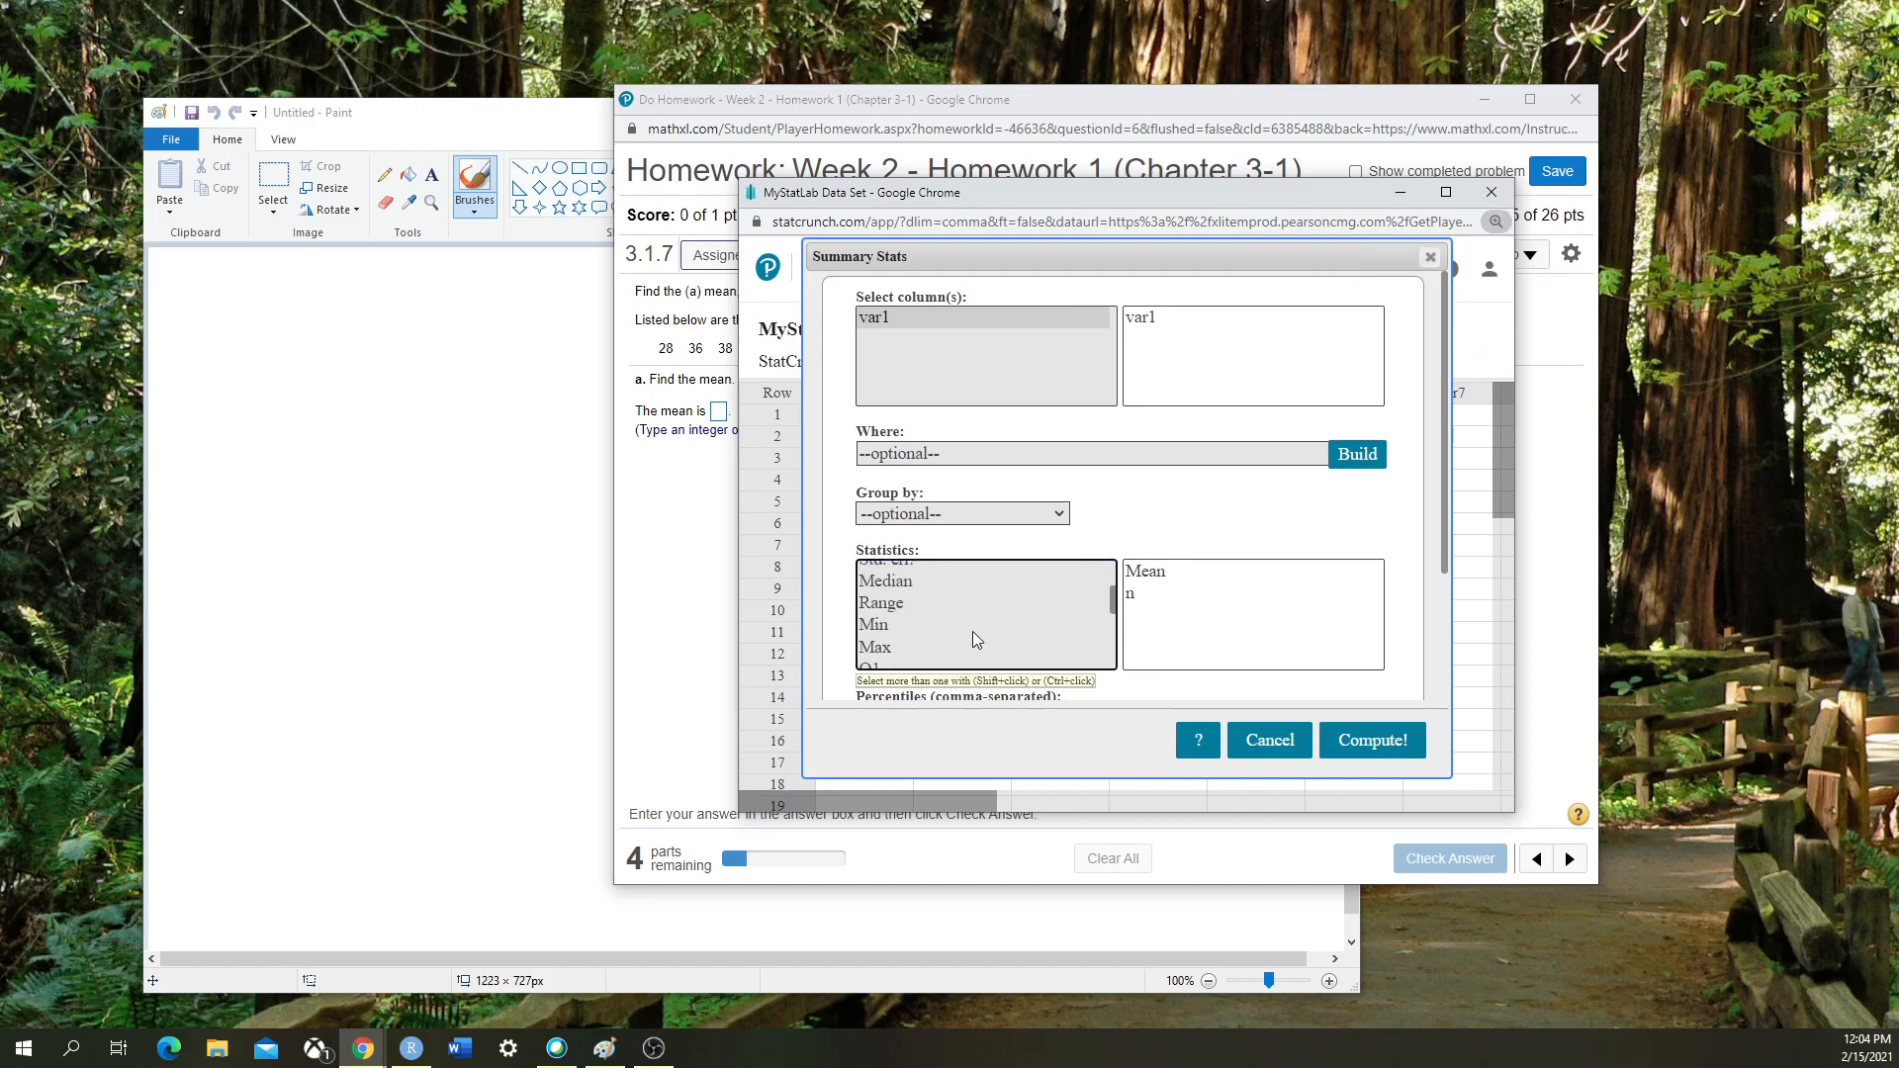
ctrl+click(899, 580)
scroll(912, 608, down, 2)
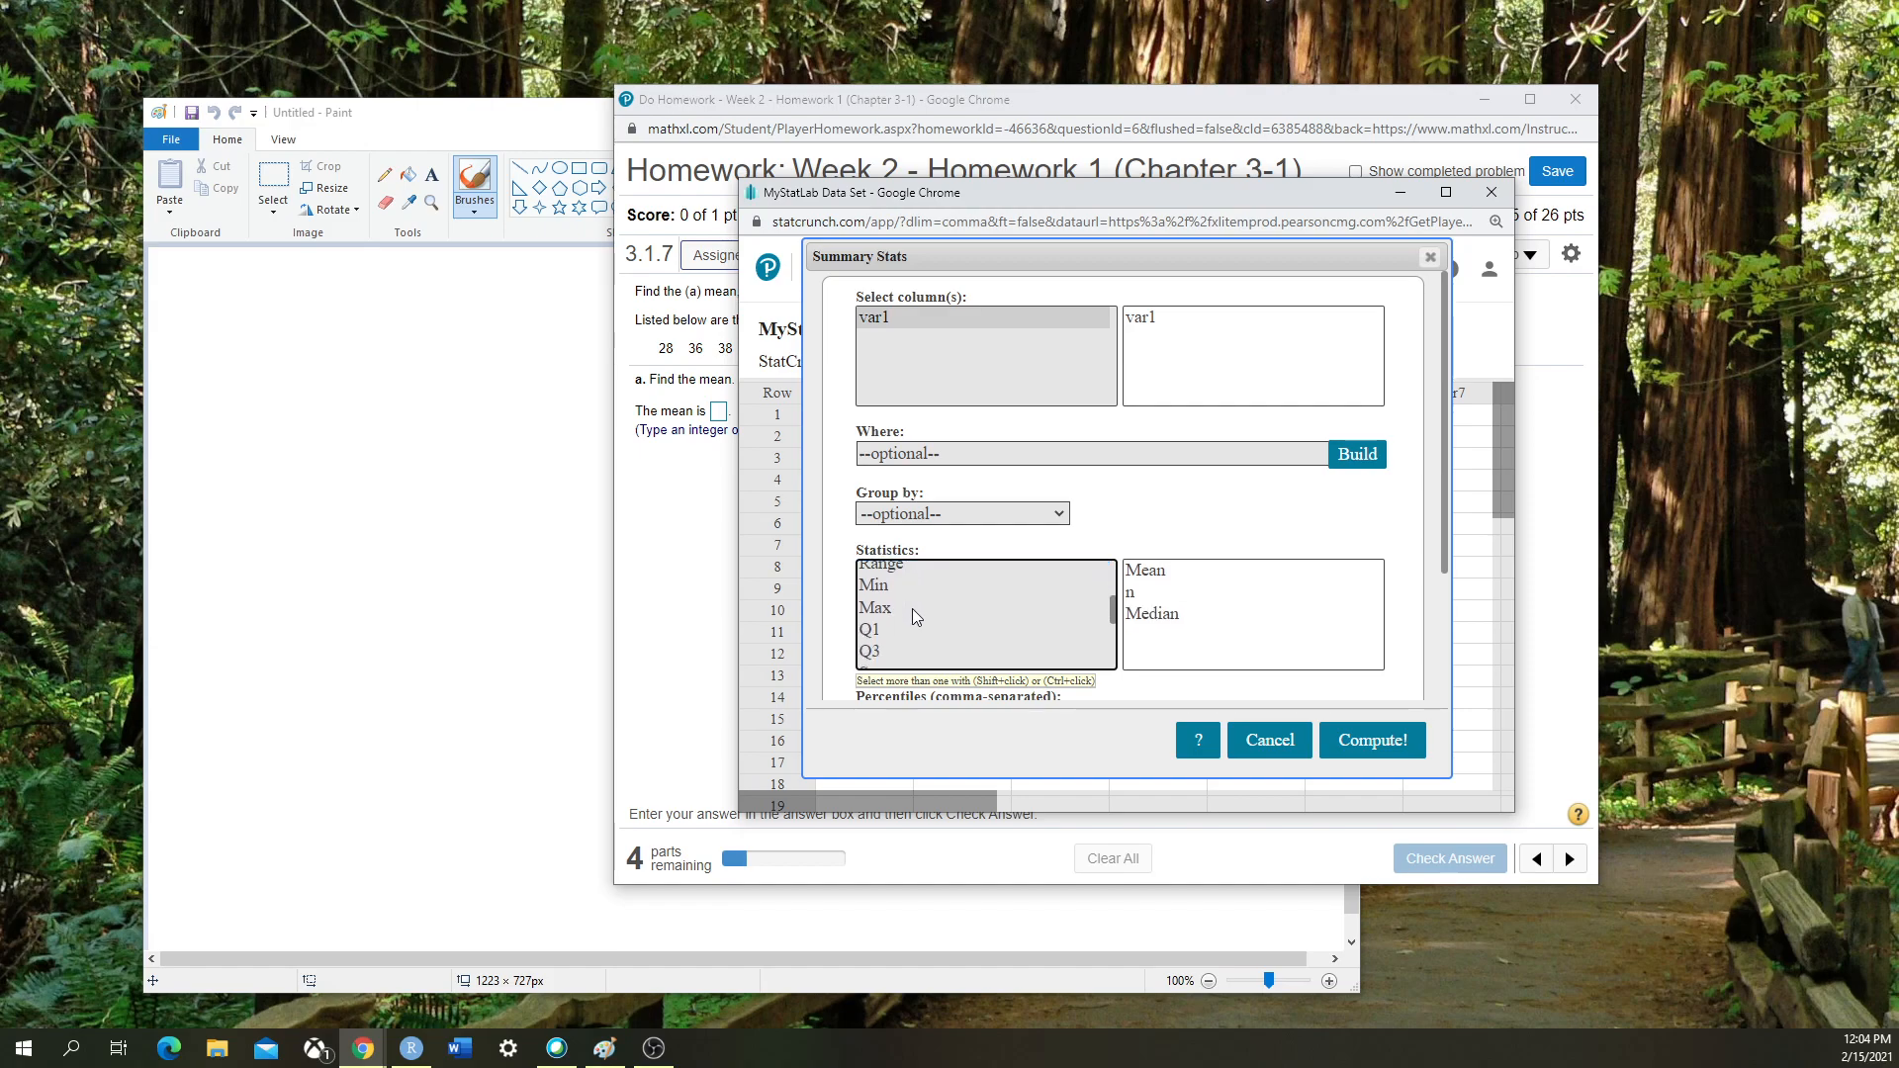
scroll(918, 620, down, 2)
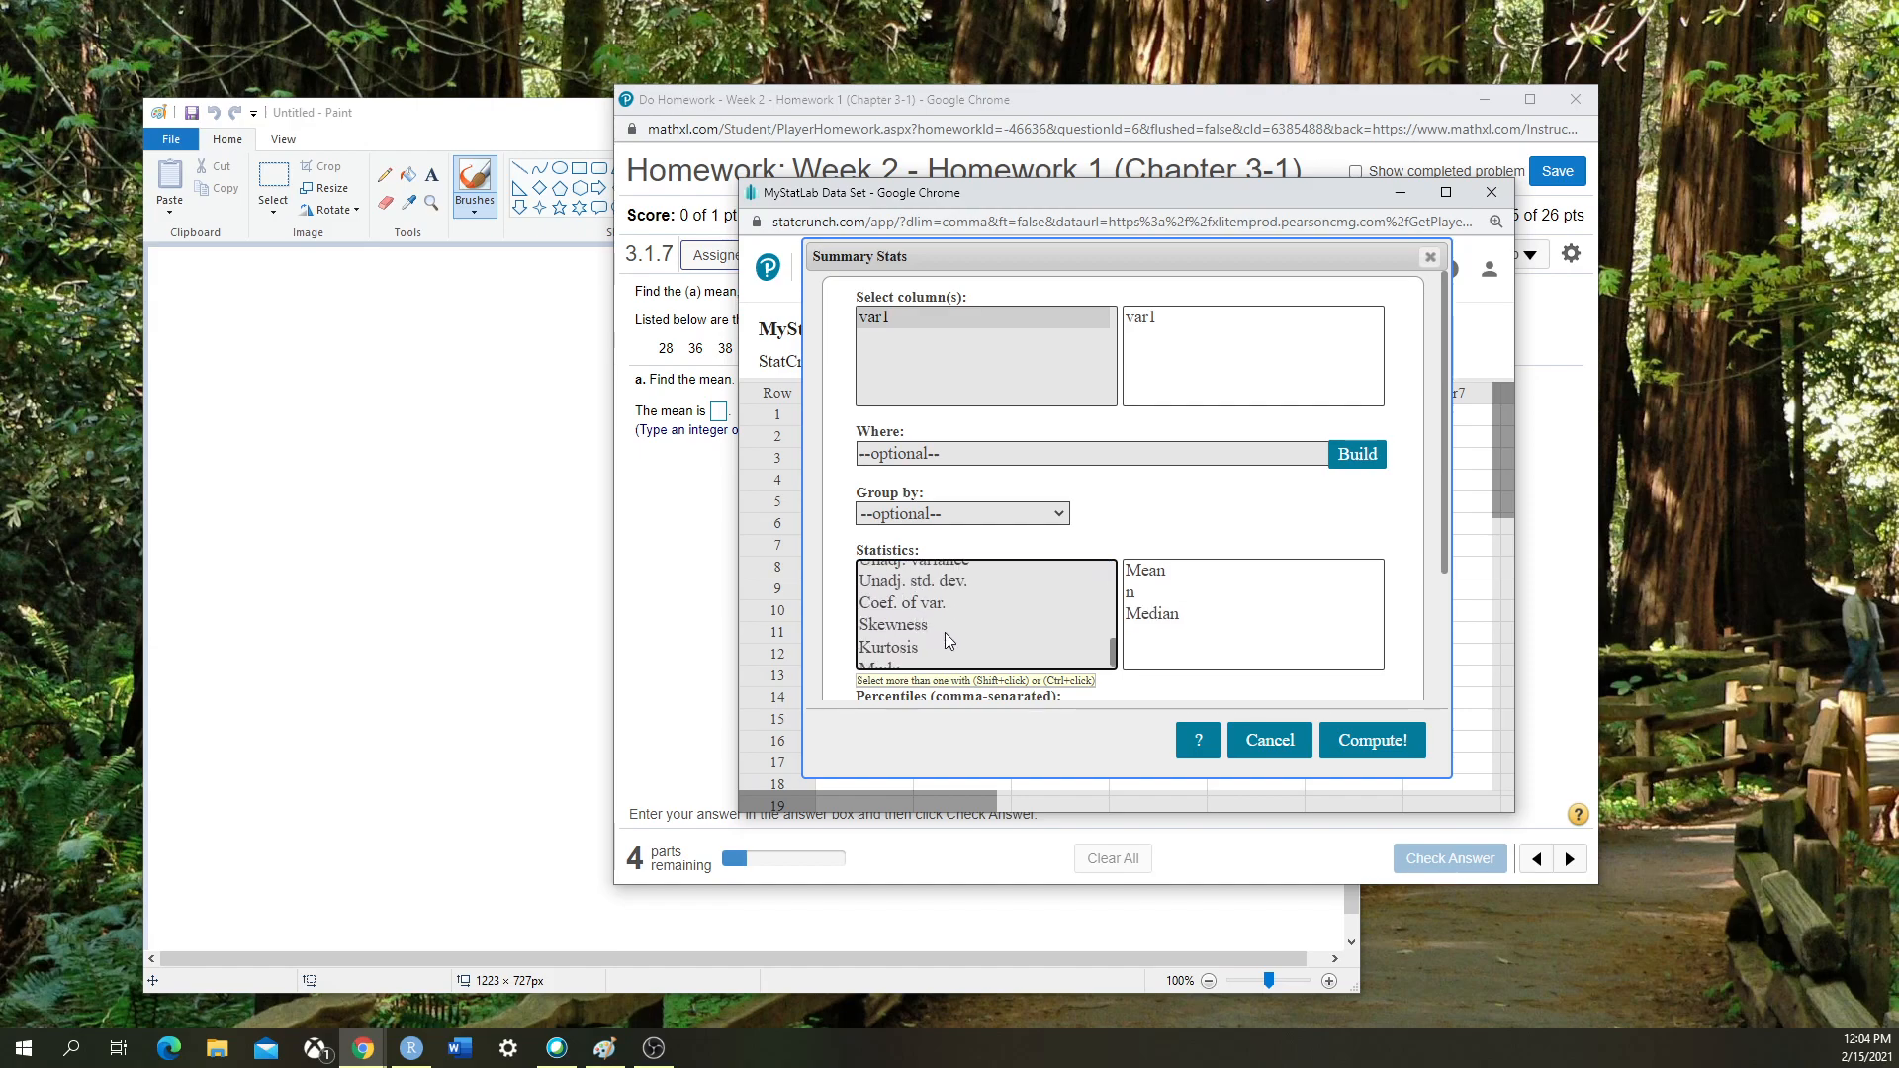
ctrl+click(919, 660)
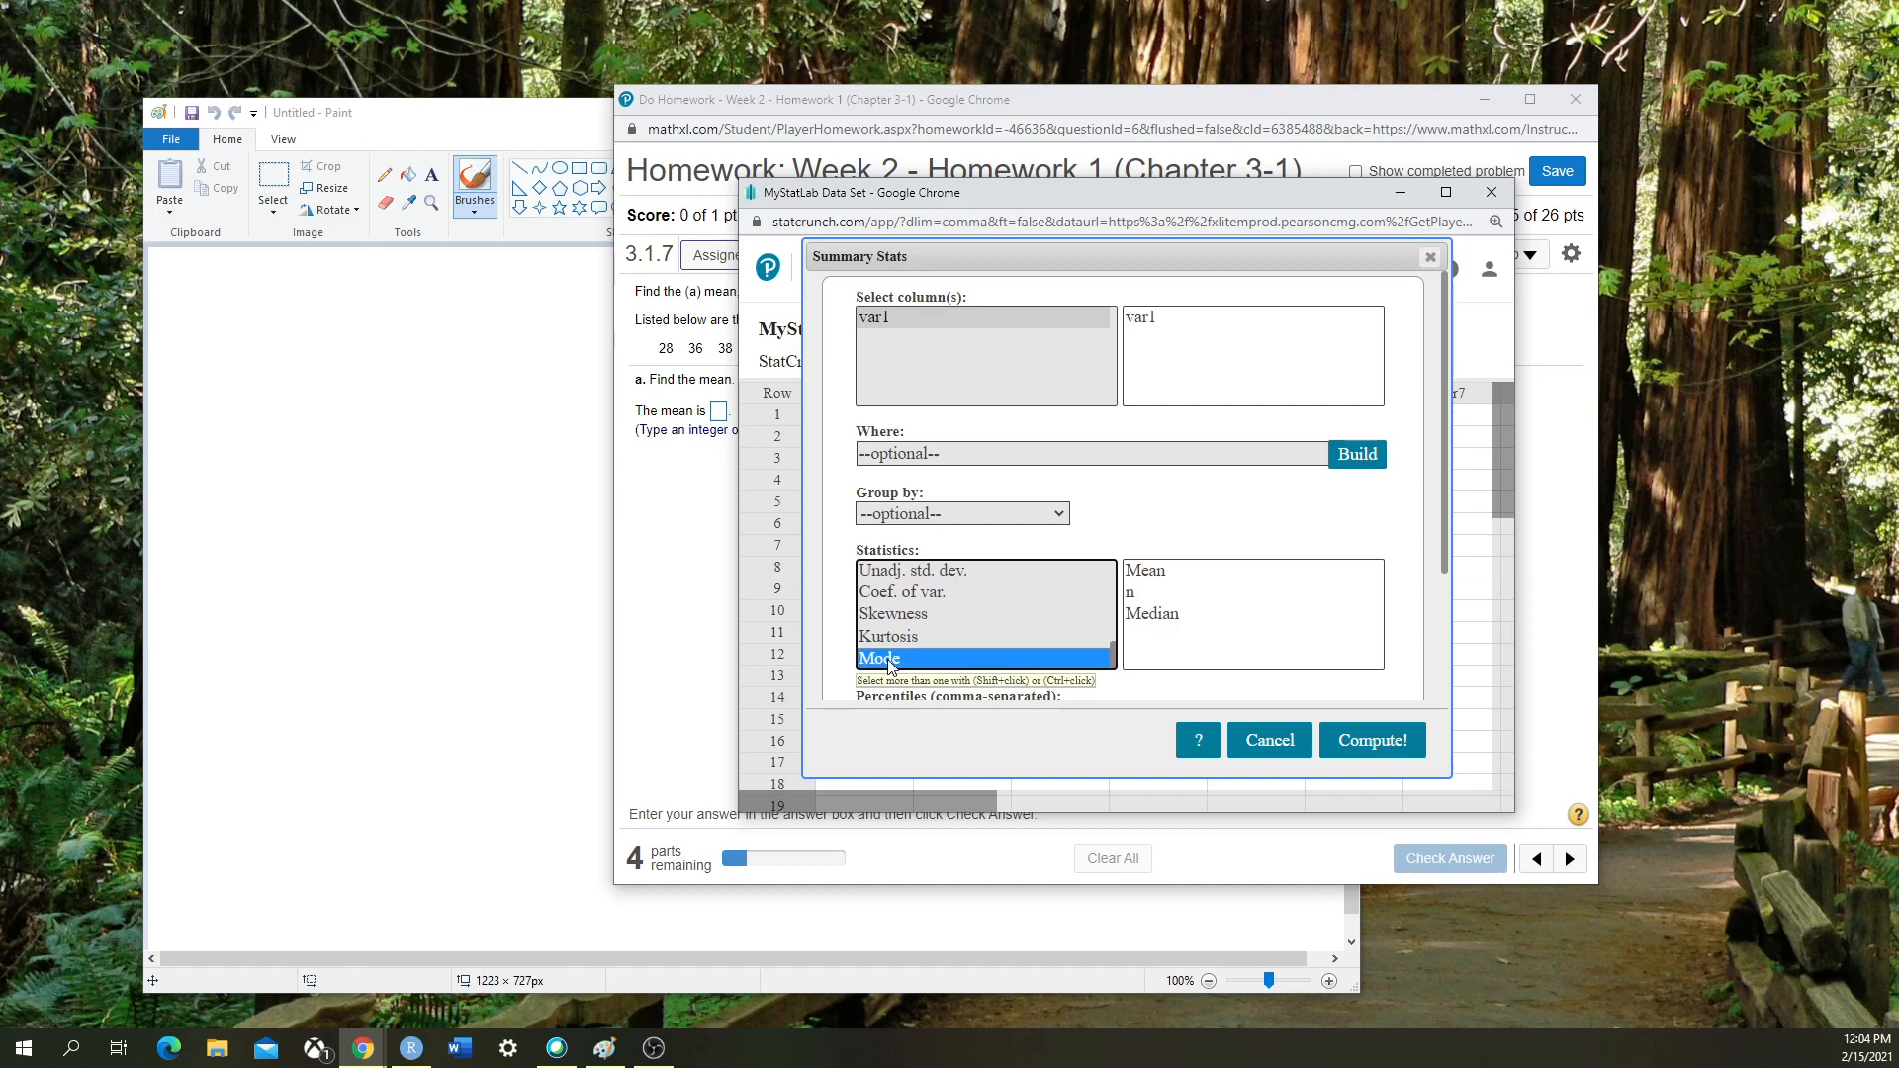
Add Min and Max to the chosen statistics and compute the summary for var1
scroll(918, 648, up, 5)
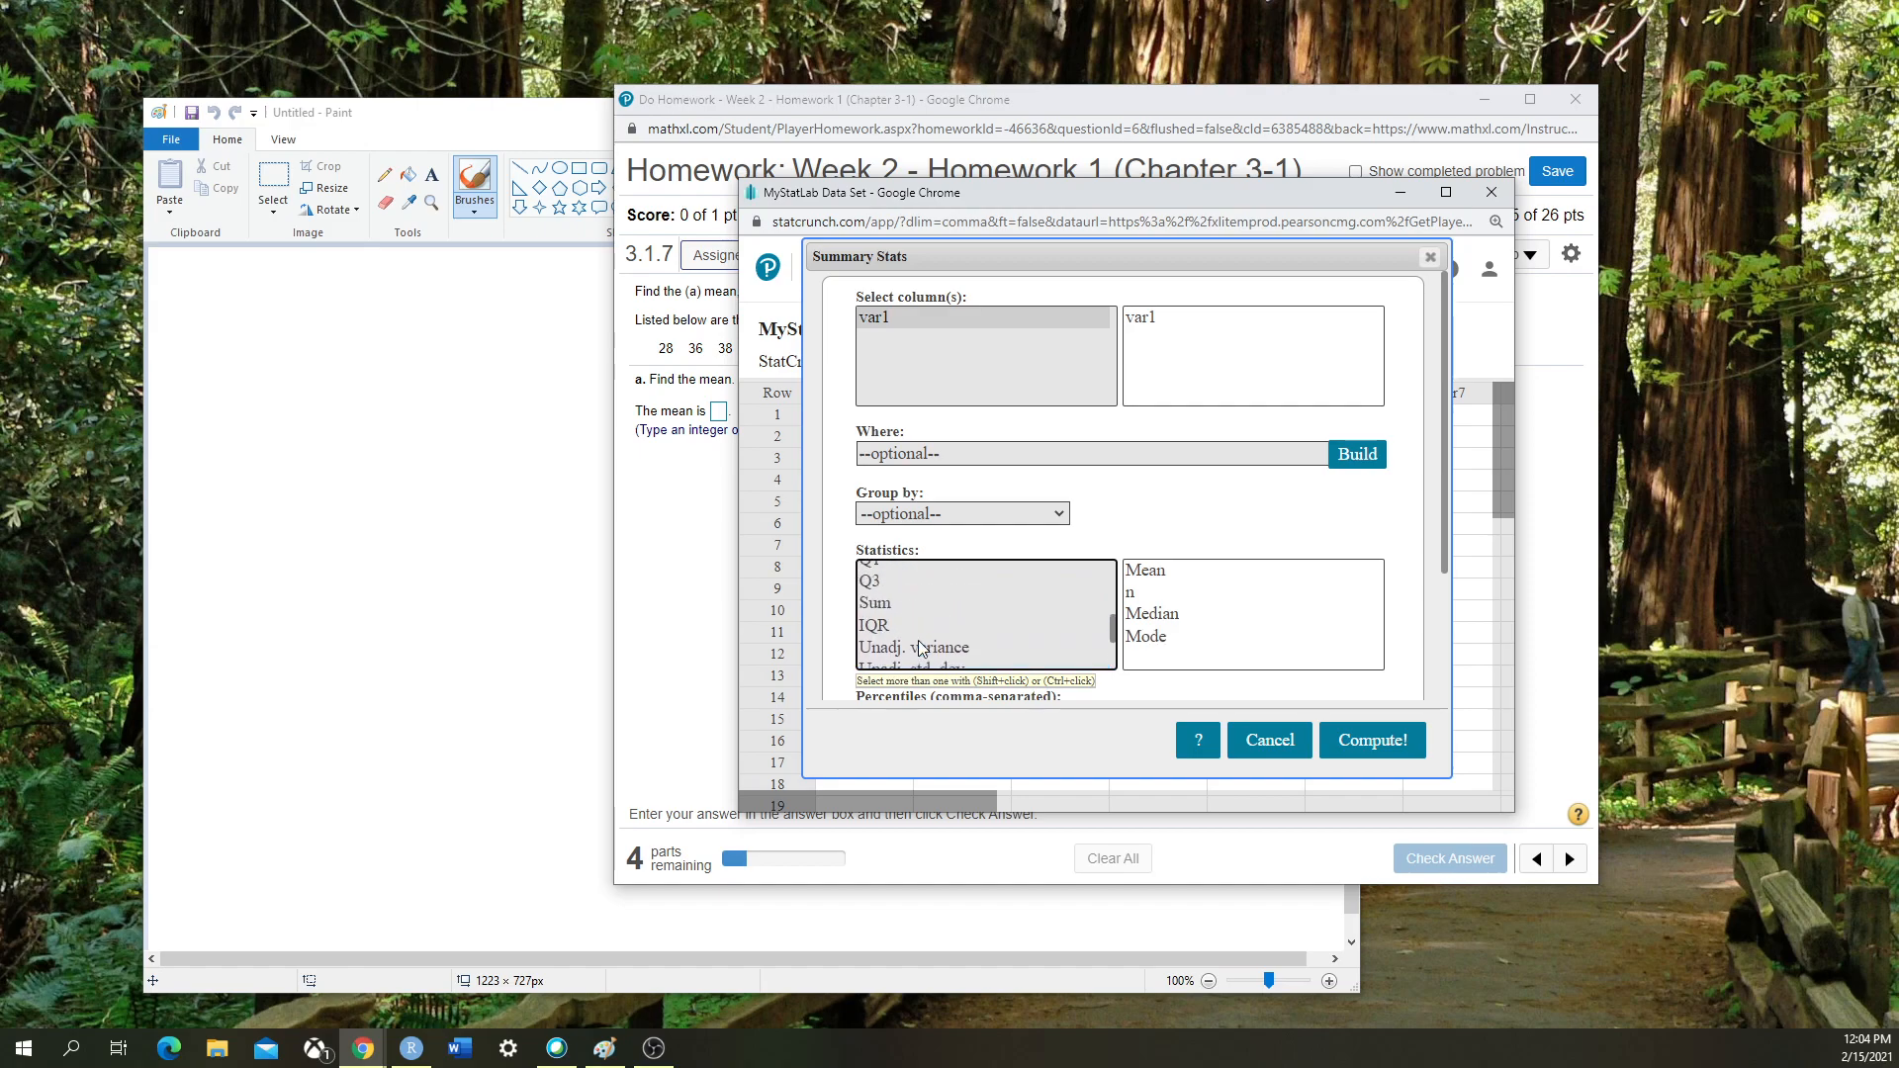
scroll(918, 643, down, 2)
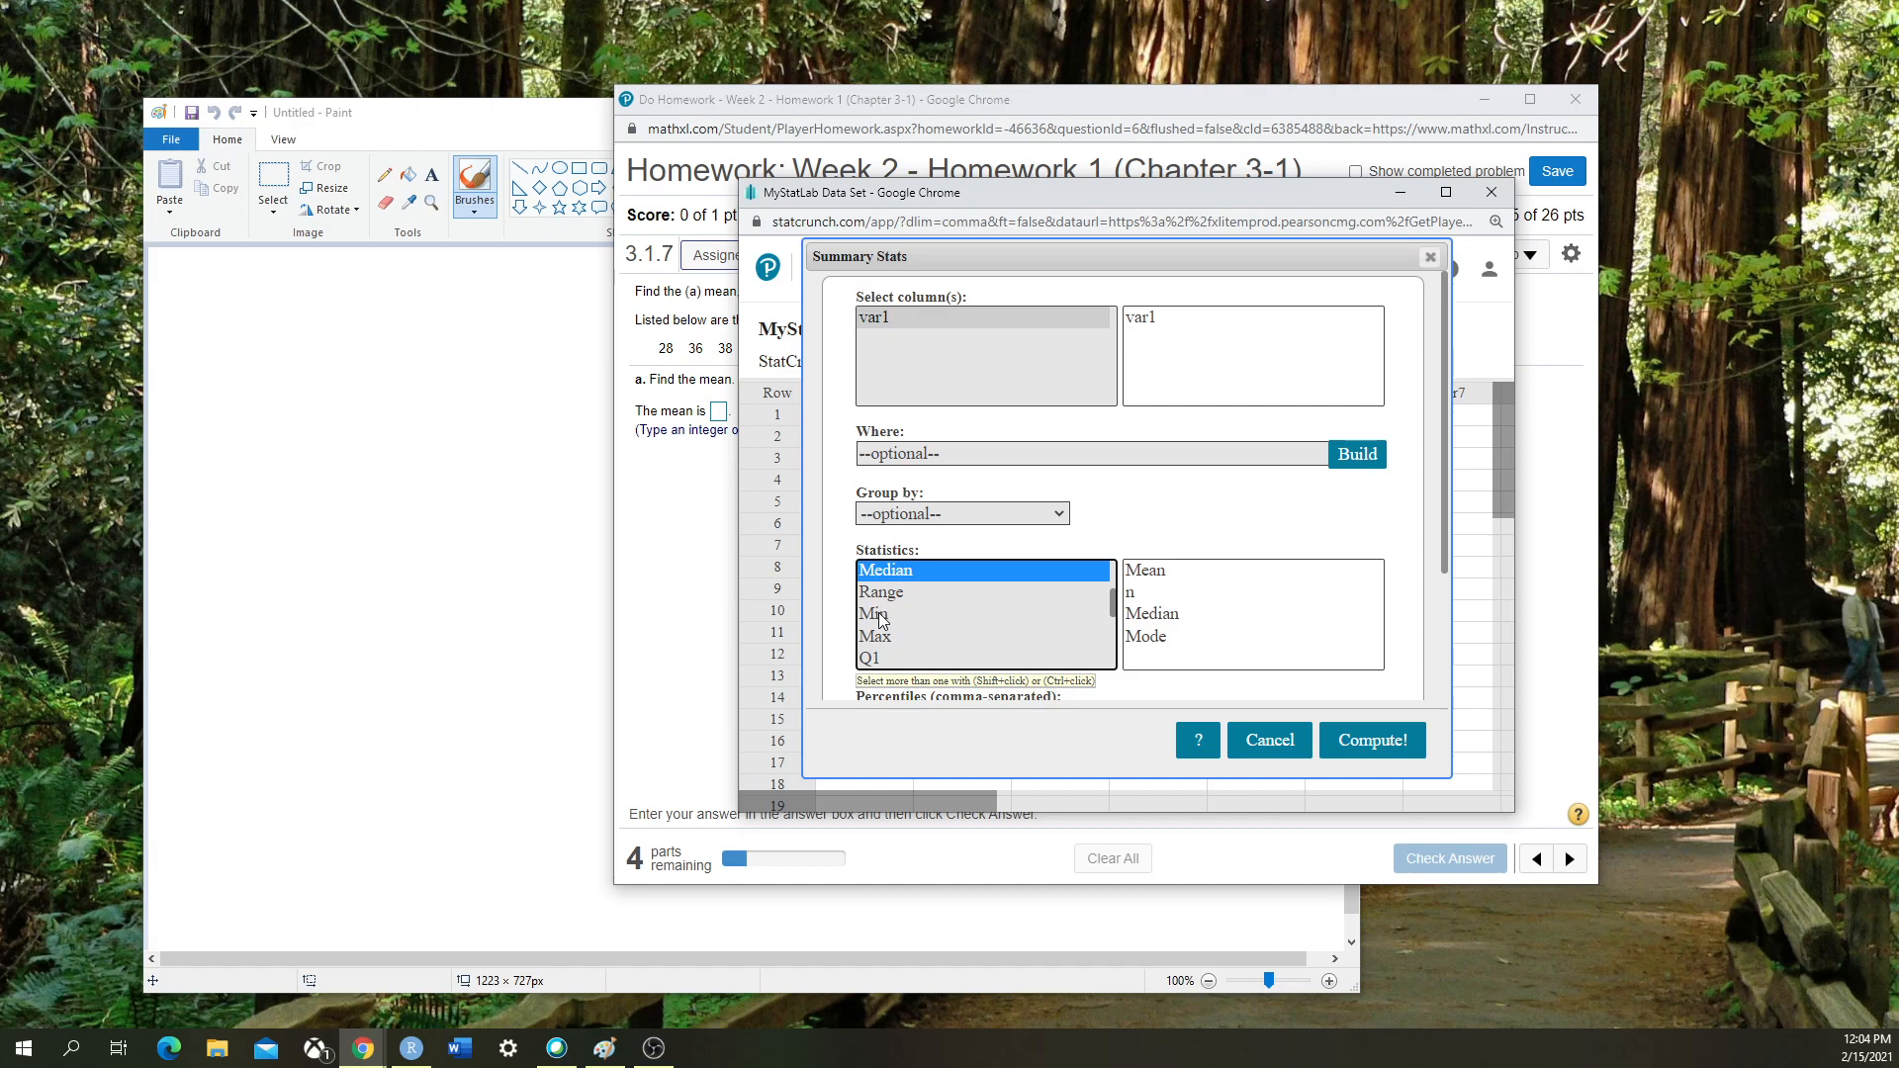
ctrl+click(880, 618)
ctrl+click(884, 641)
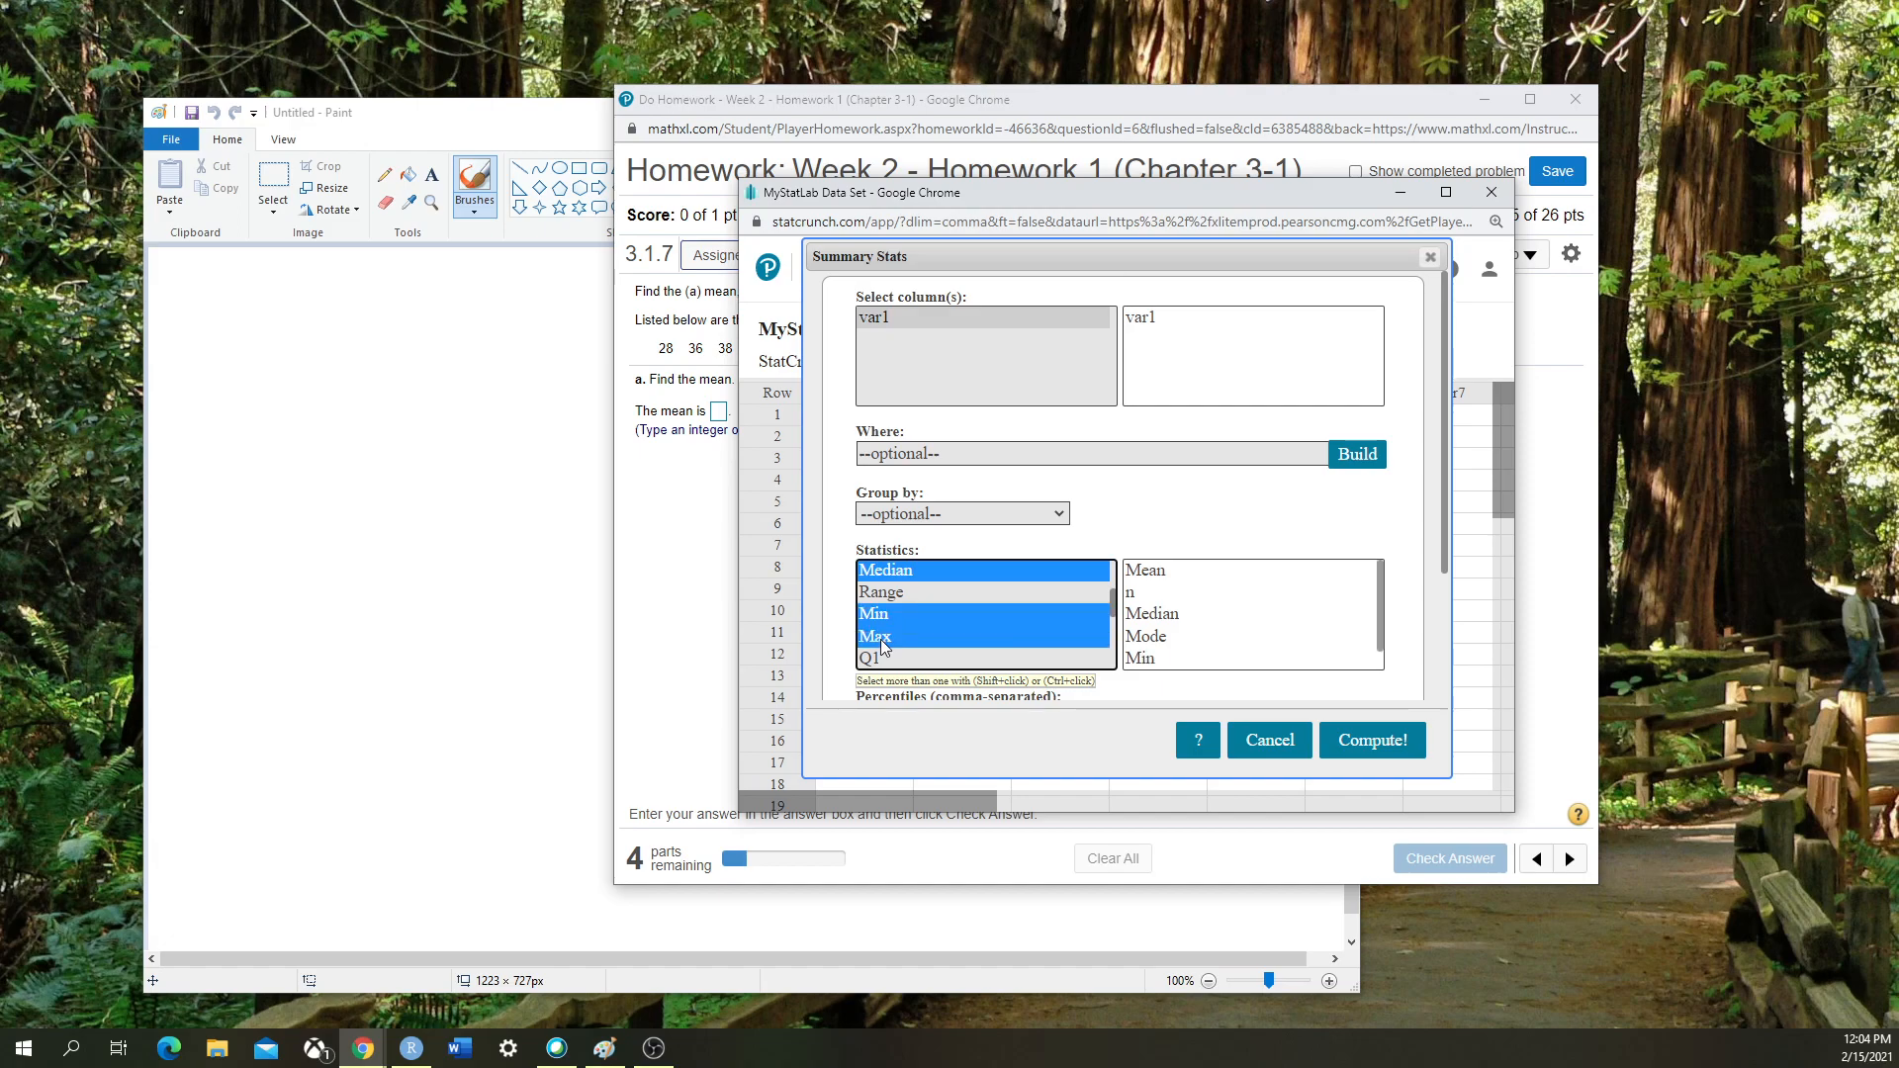
scroll(1282, 641, down, 1)
scroll(1283, 641, up, 1)
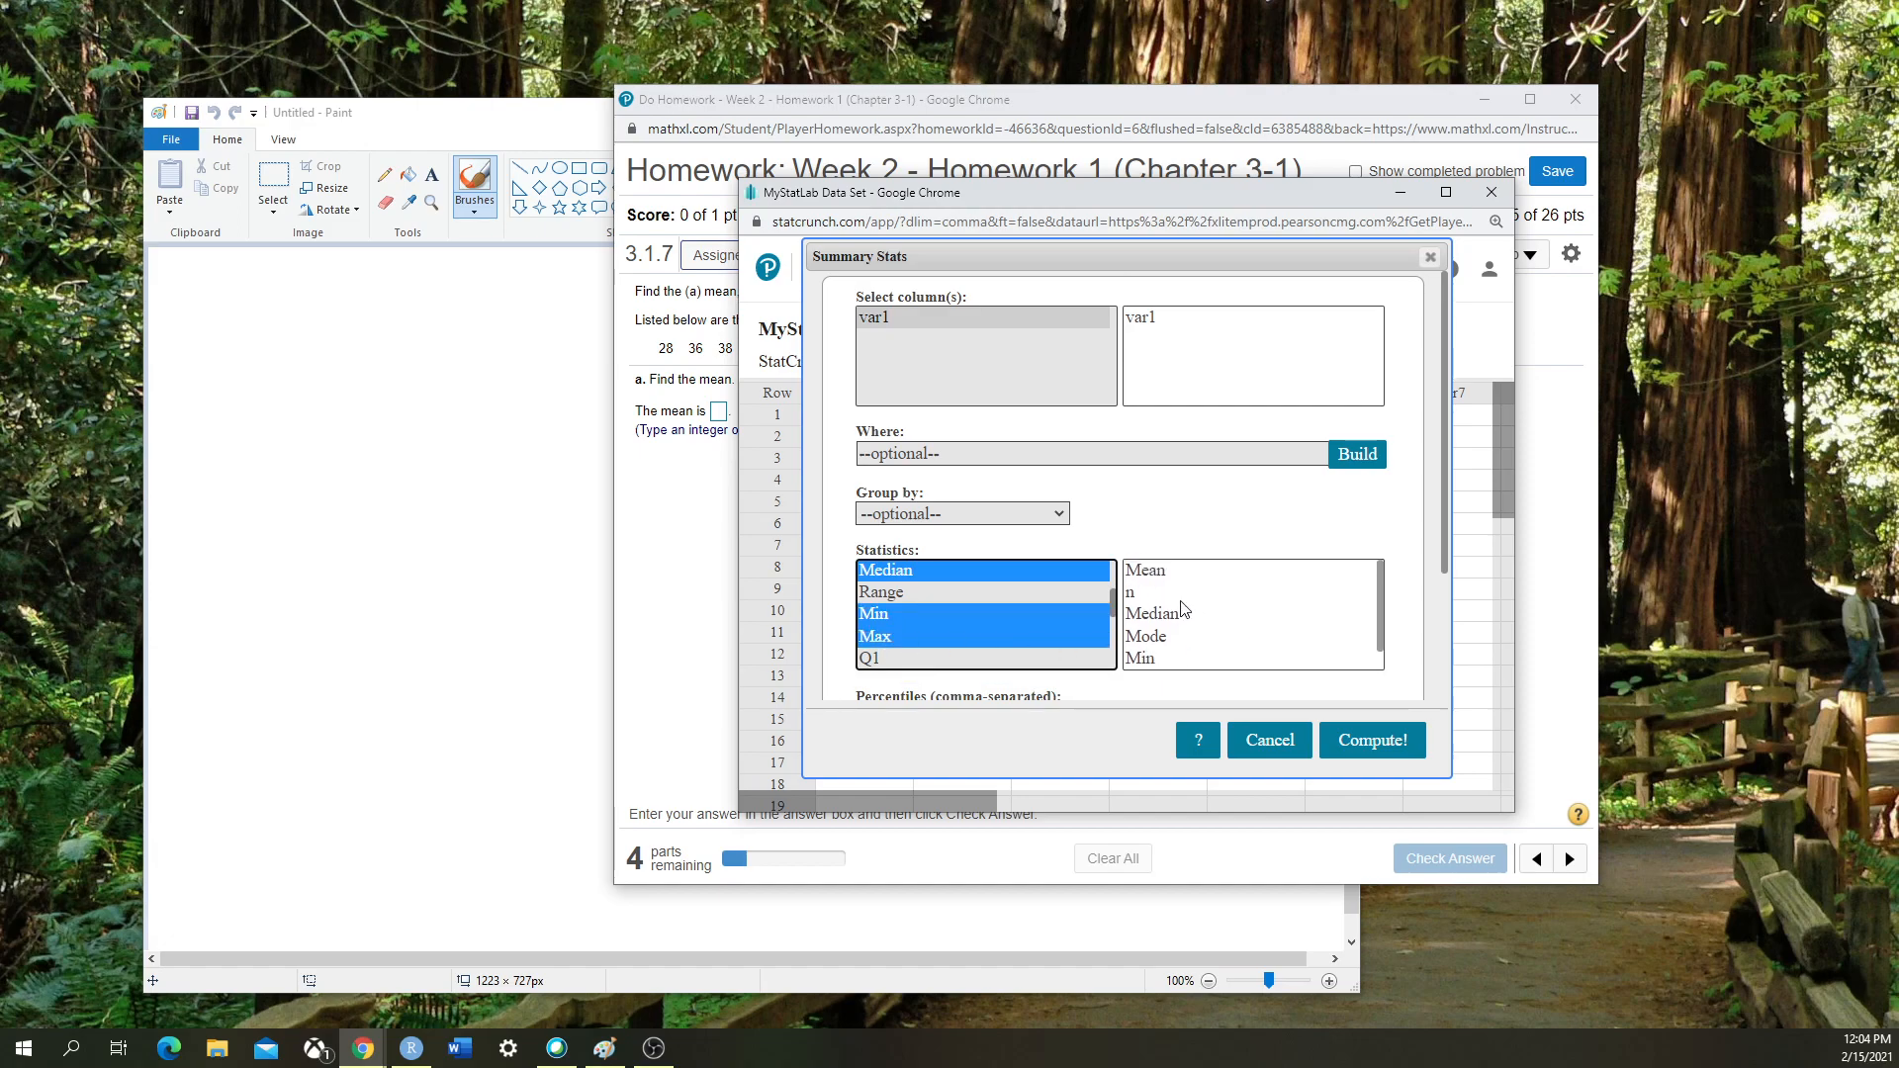
scroll(1174, 581, down, 1)
scroll(1174, 582, up, 1)
scroll(1172, 638, down, 1)
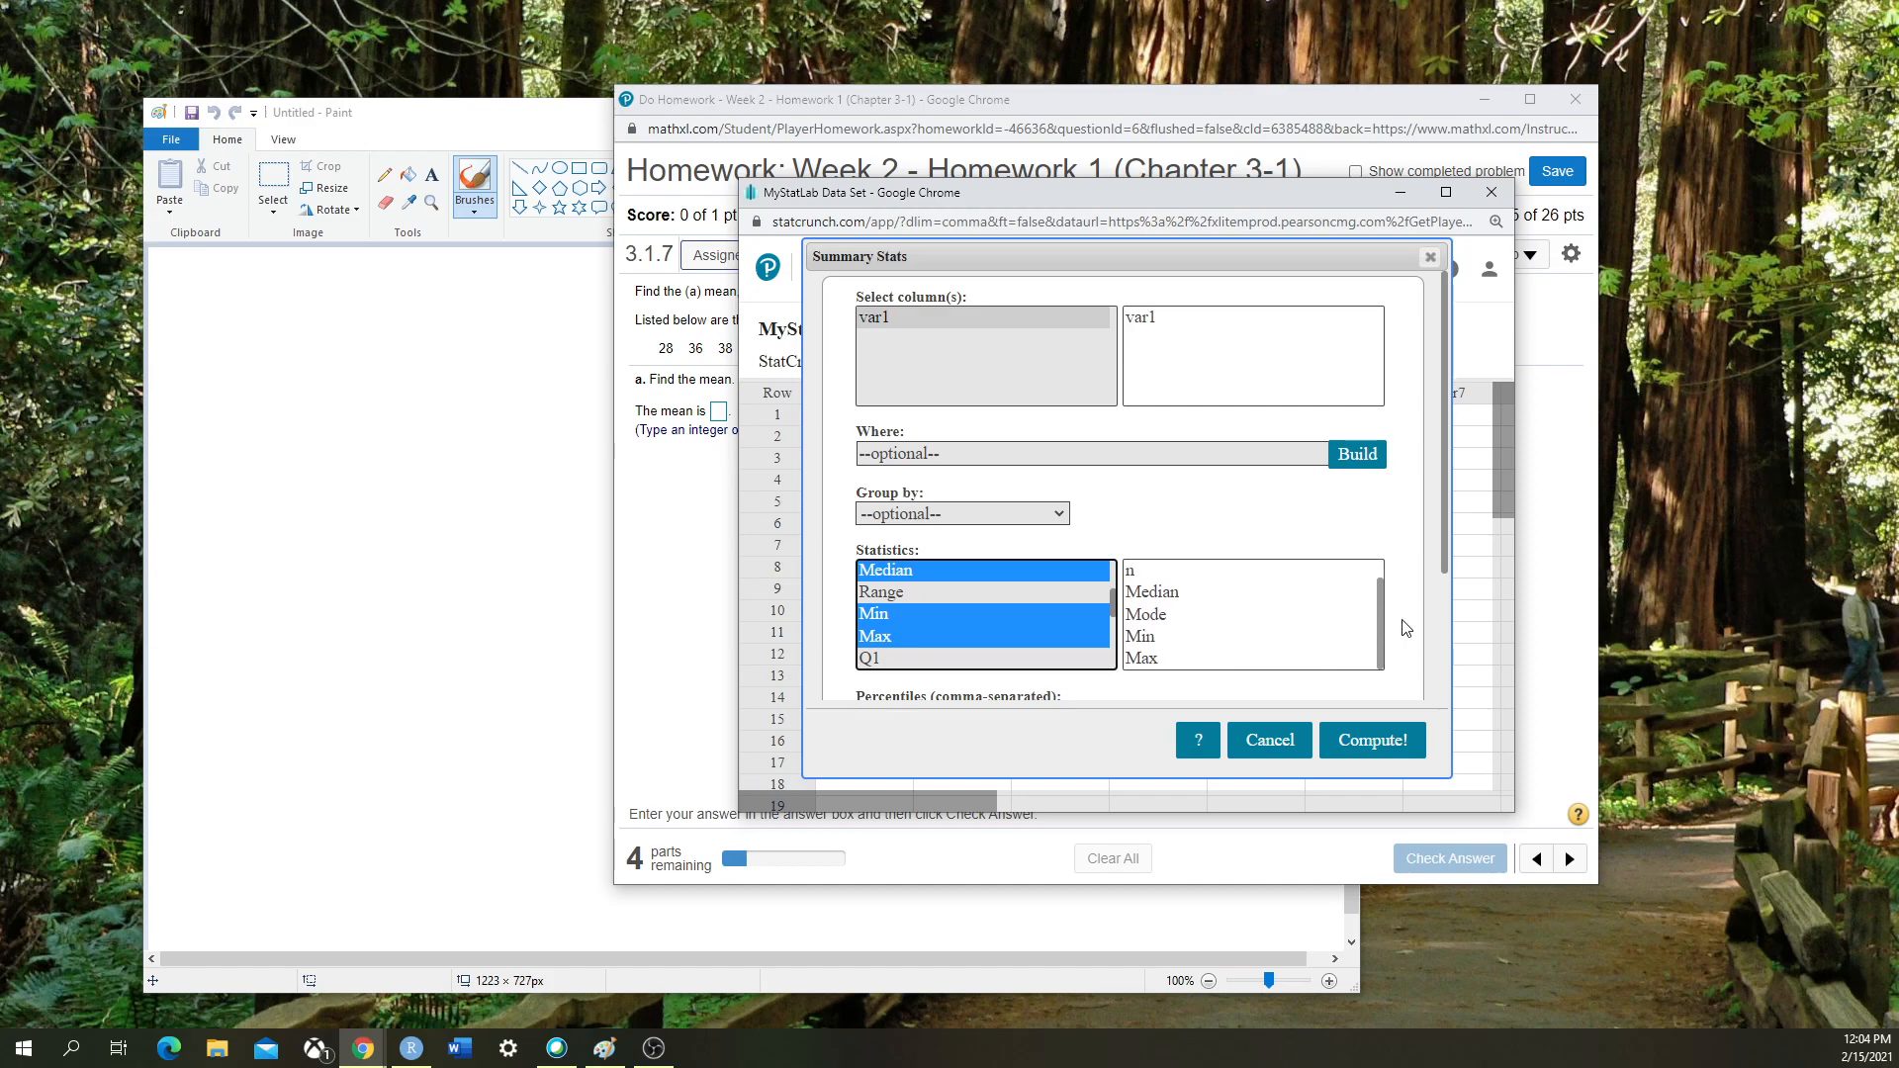
click(1378, 741)
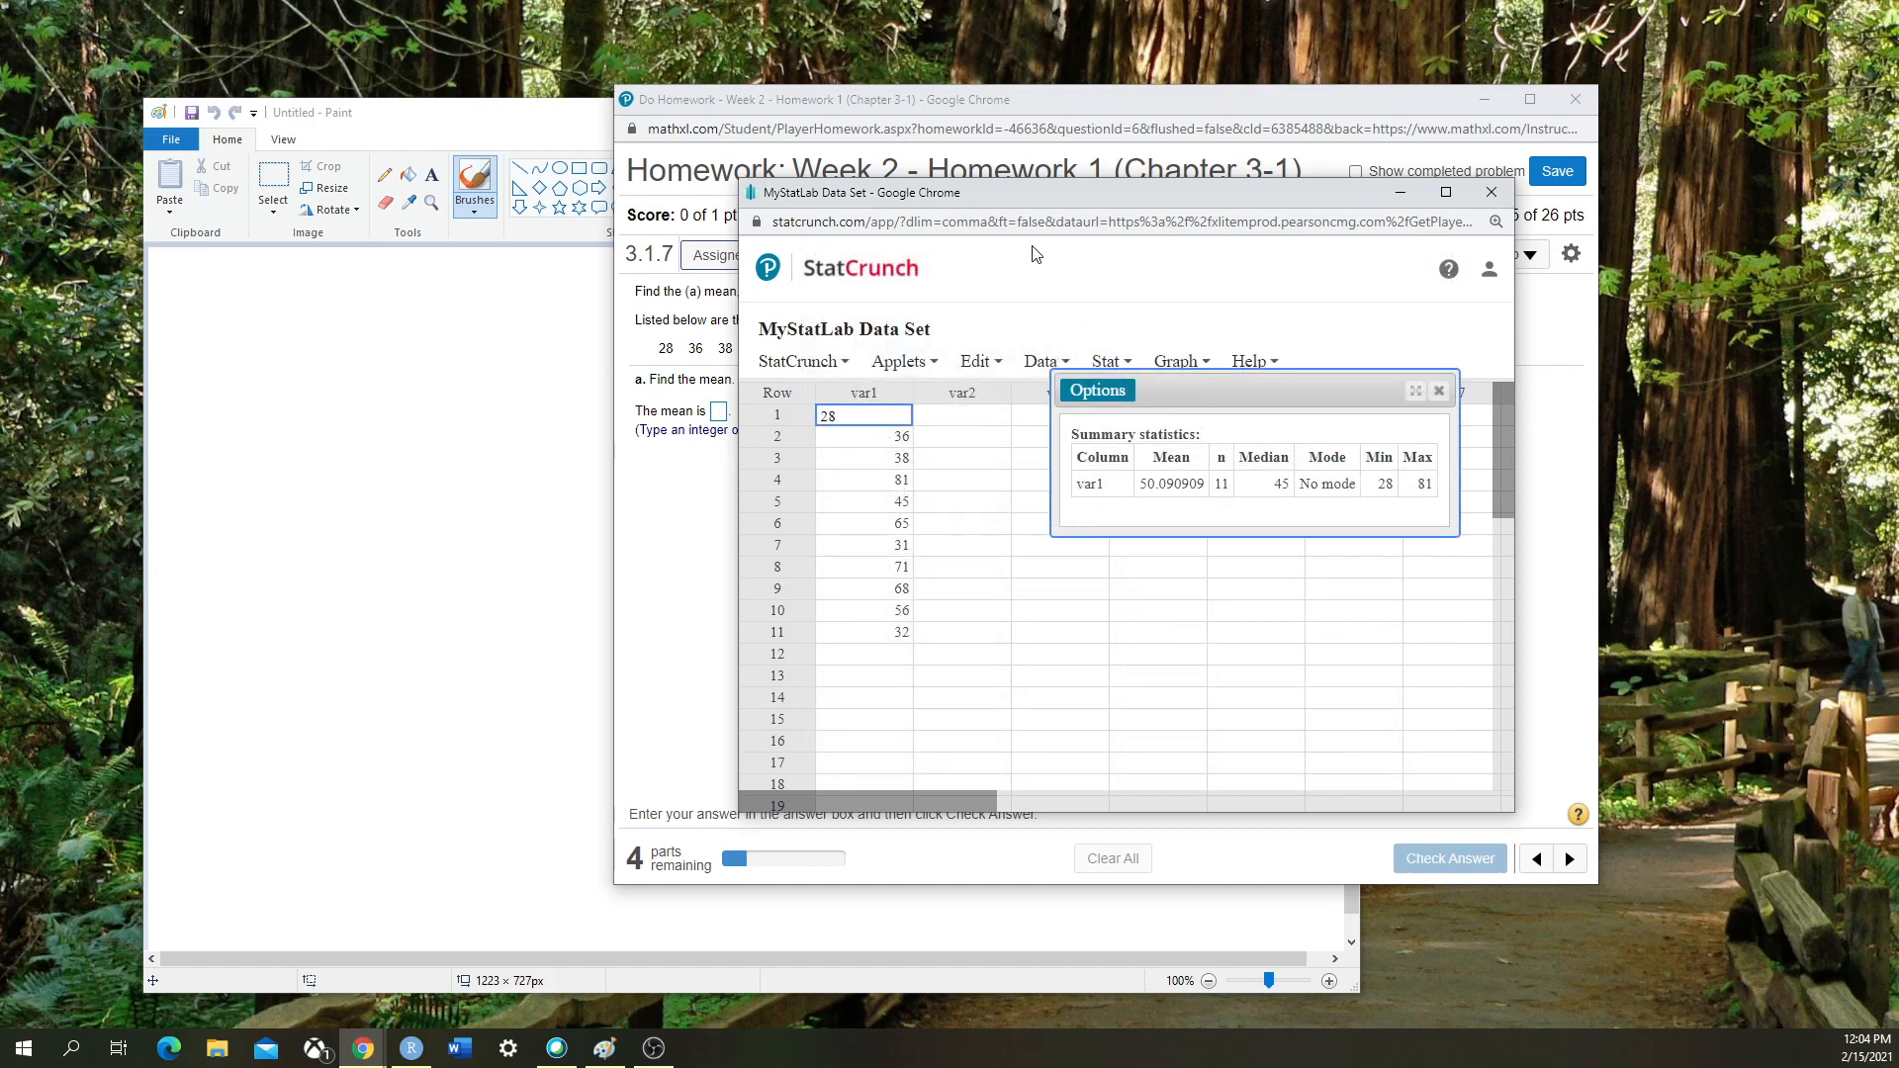
Rearrange the homework and StatCrunch windows so the question and the summary statistics can be seen together
click(937, 119)
drag(985, 109, 510, 135)
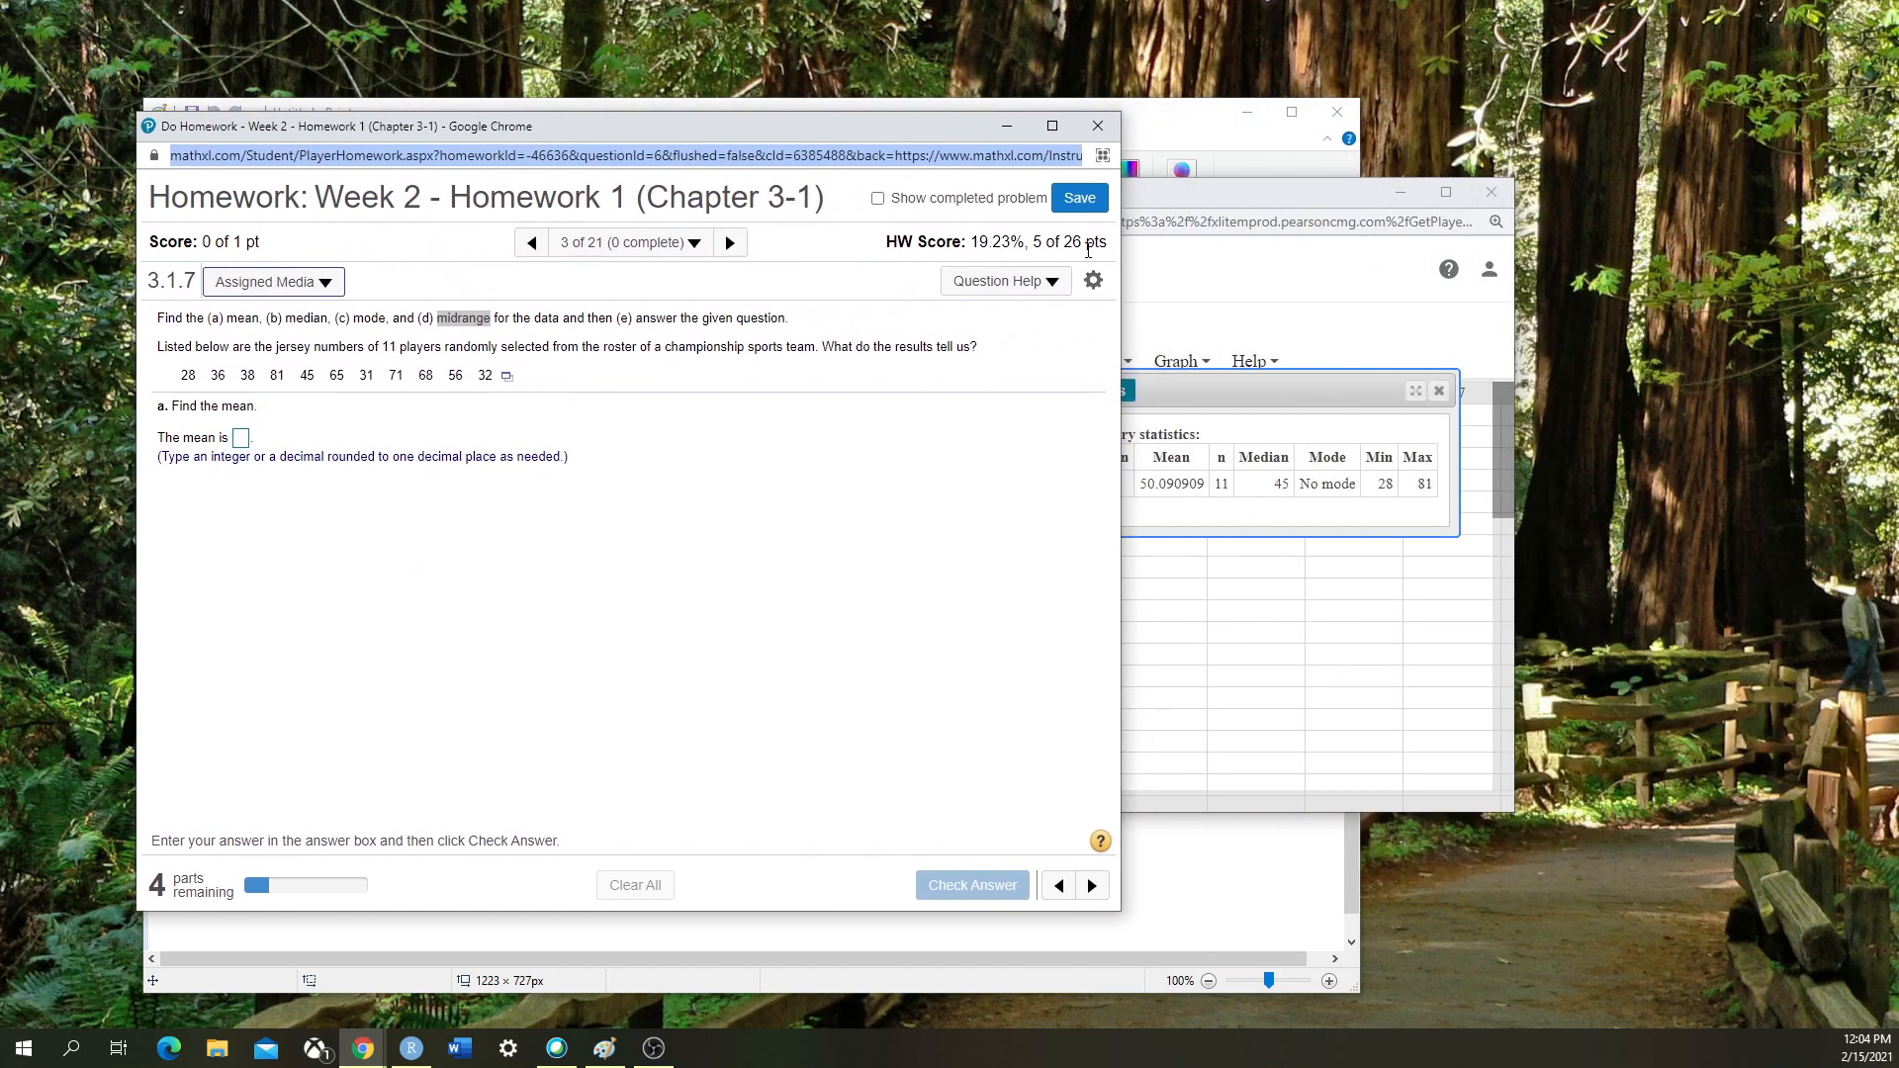
click(1162, 206)
drag(1162, 206, 1299, 216)
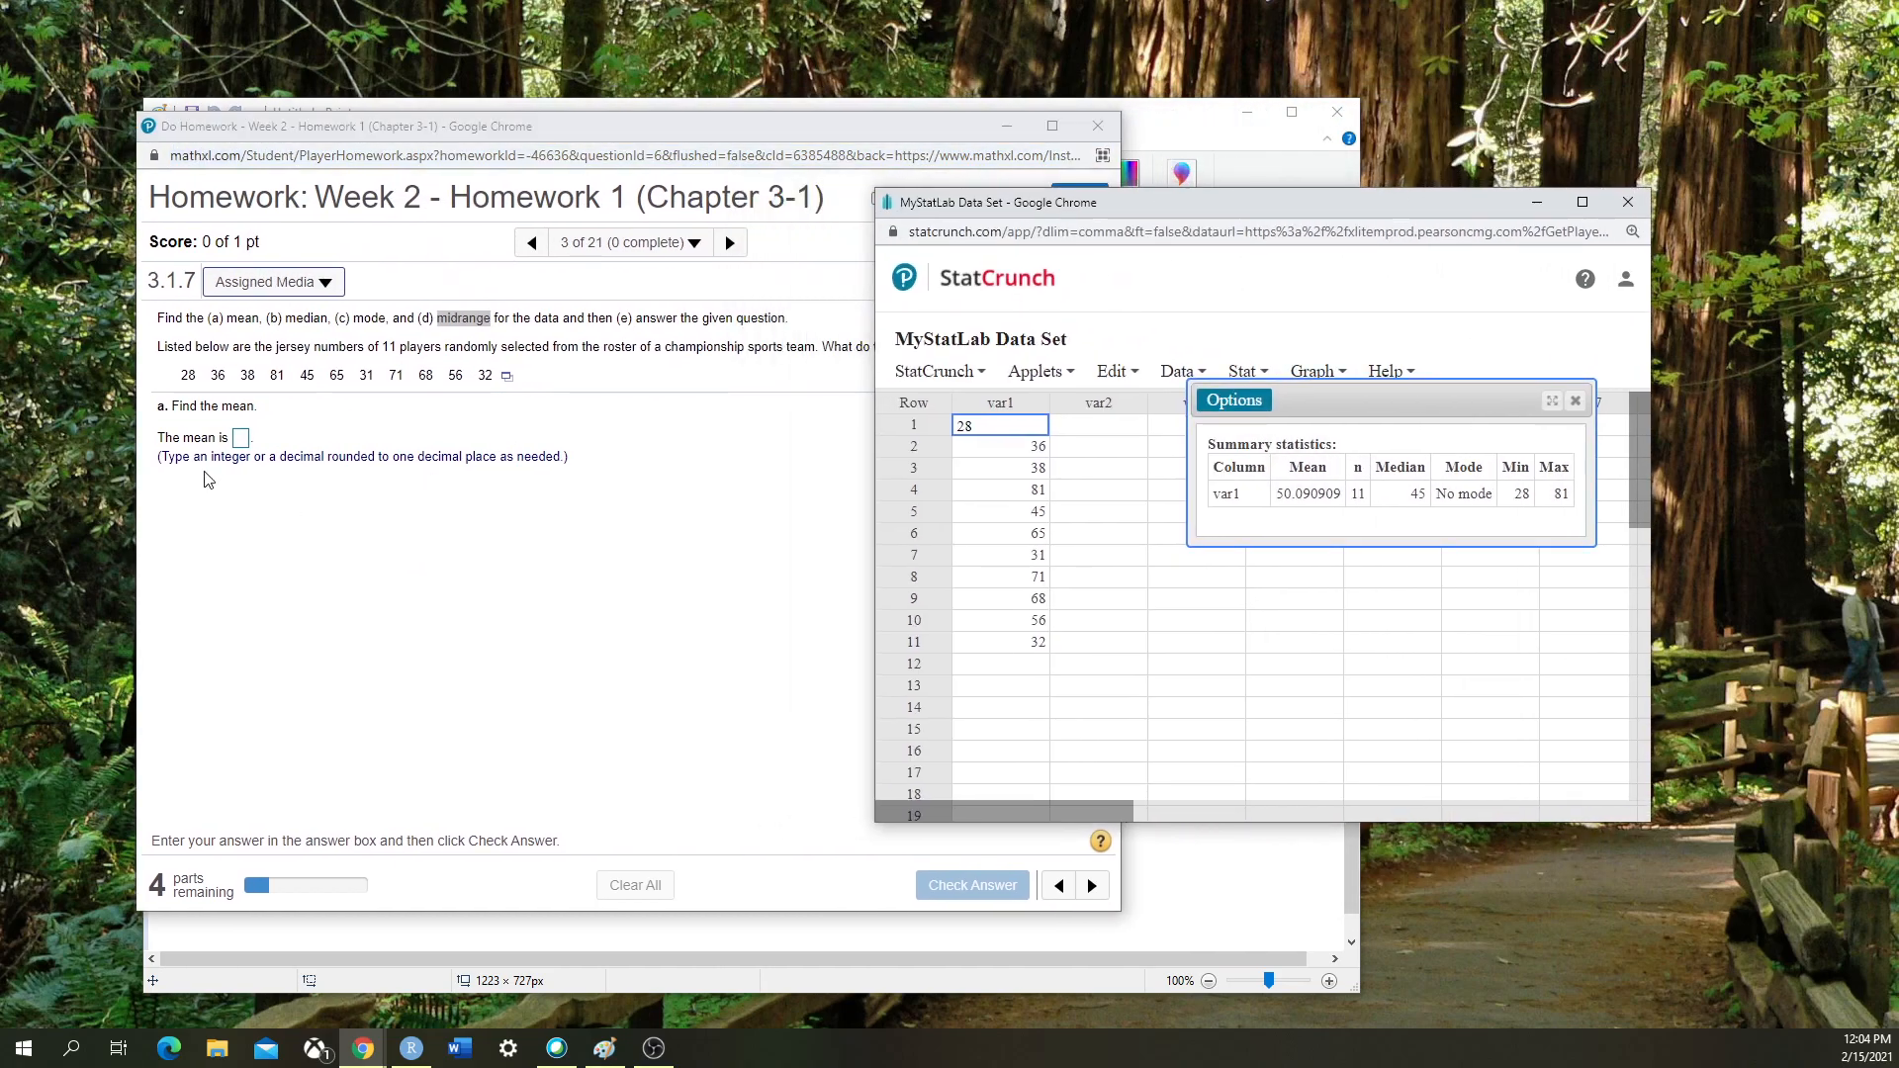
Answer part a with a mean of 50.1, check the answer and continue to part b
click(240, 437)
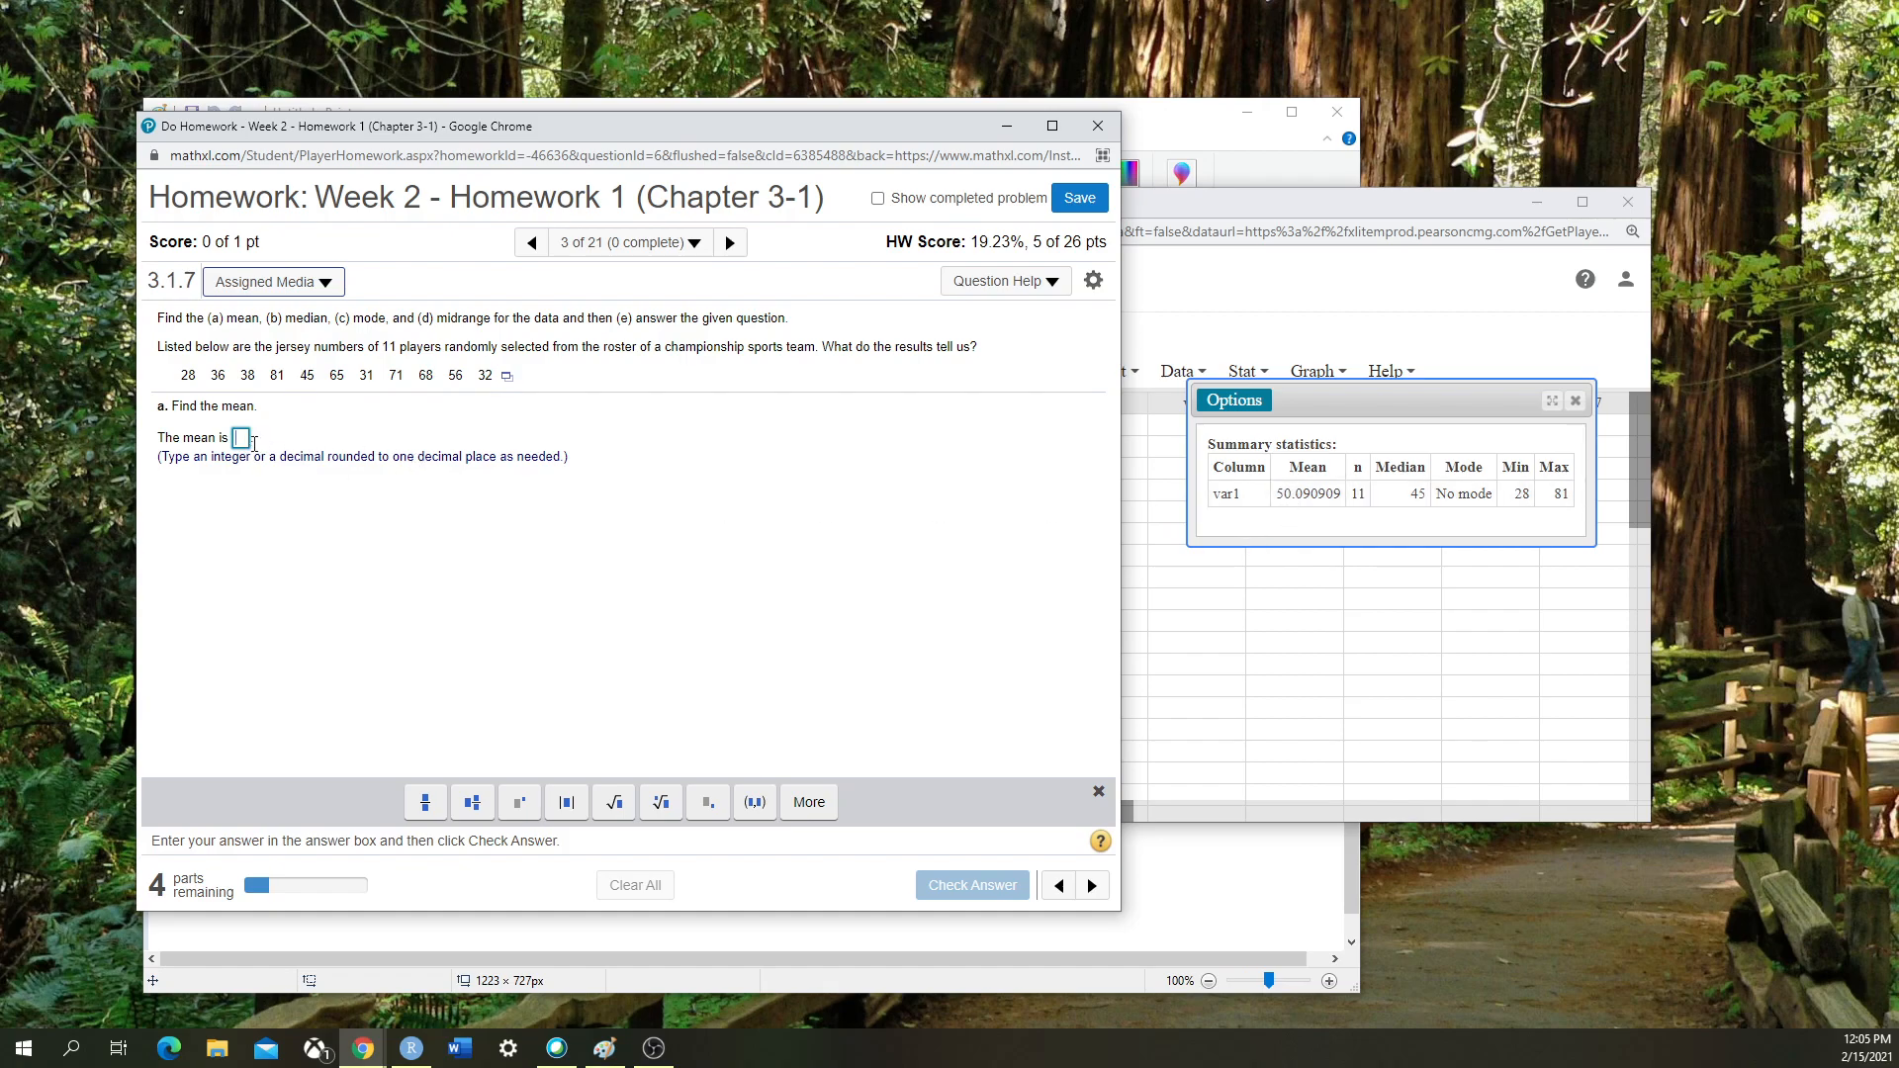
text(50.1)
click(930, 884)
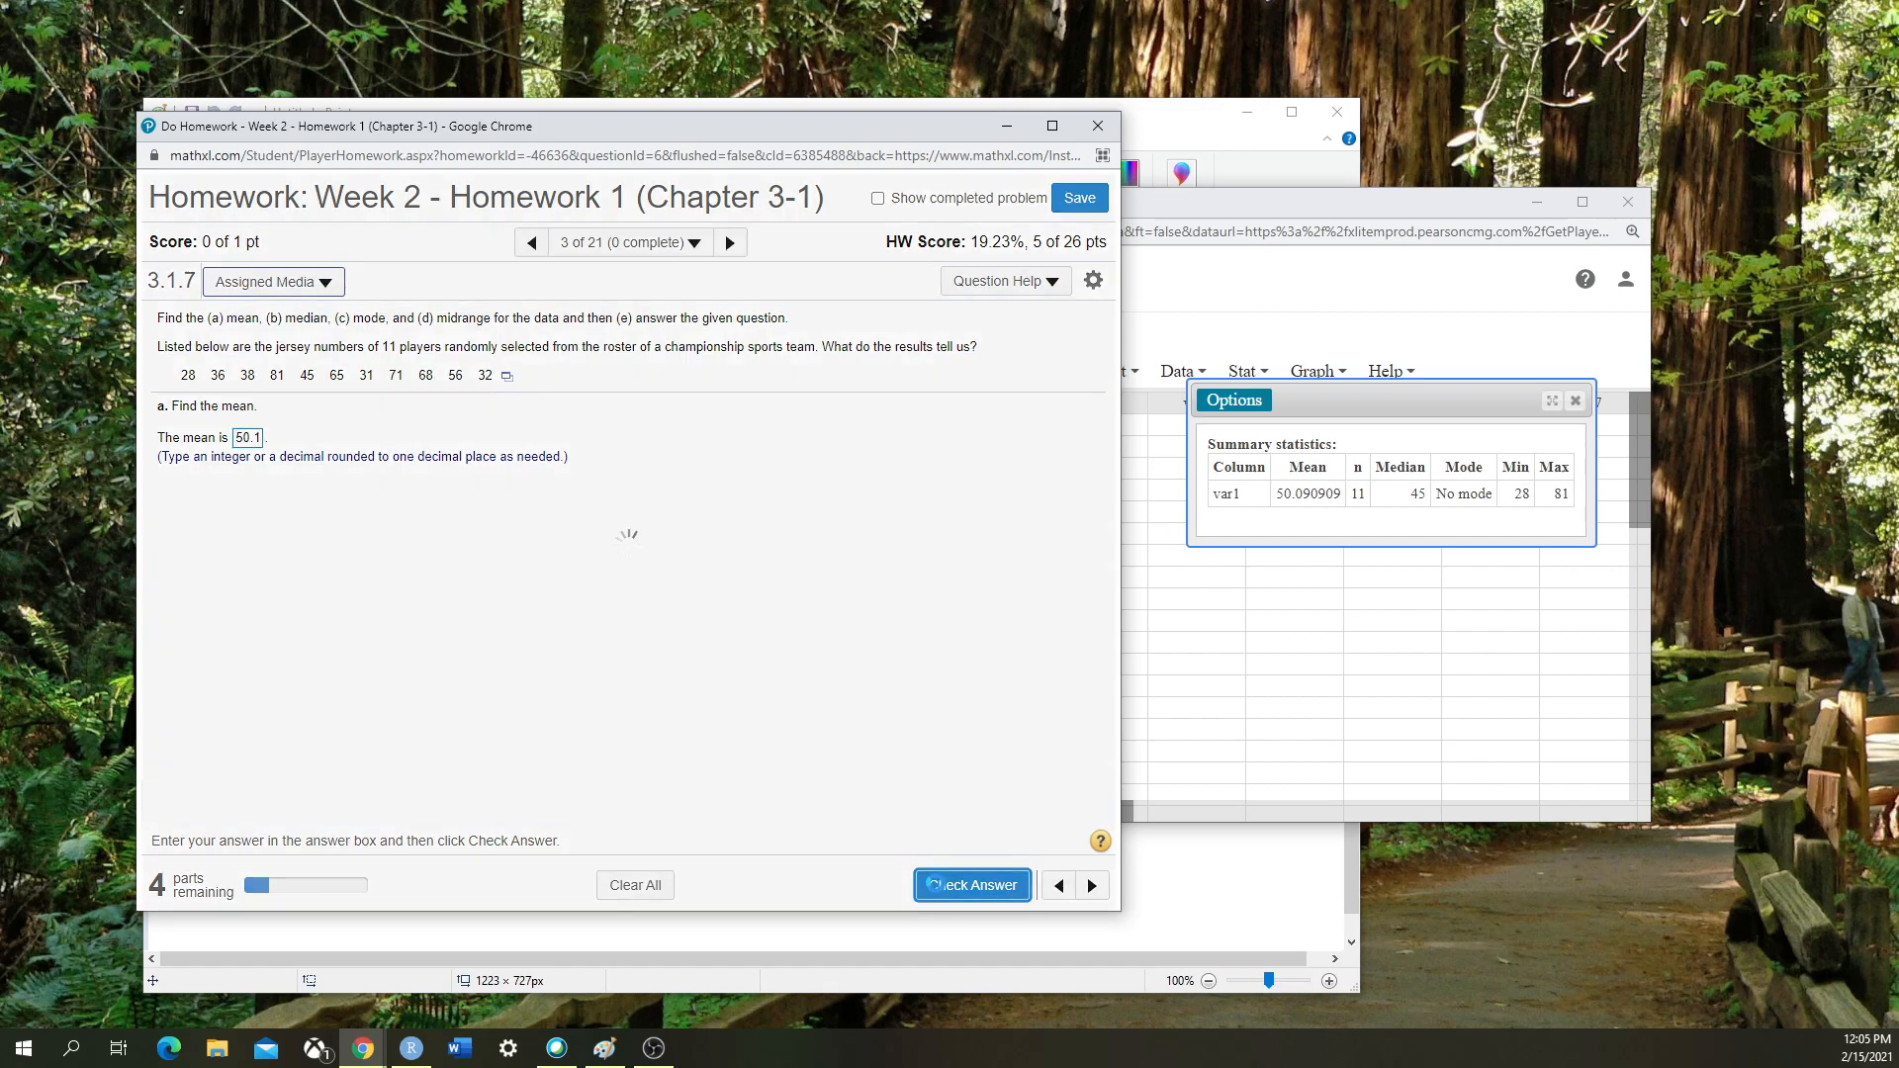
click(628, 614)
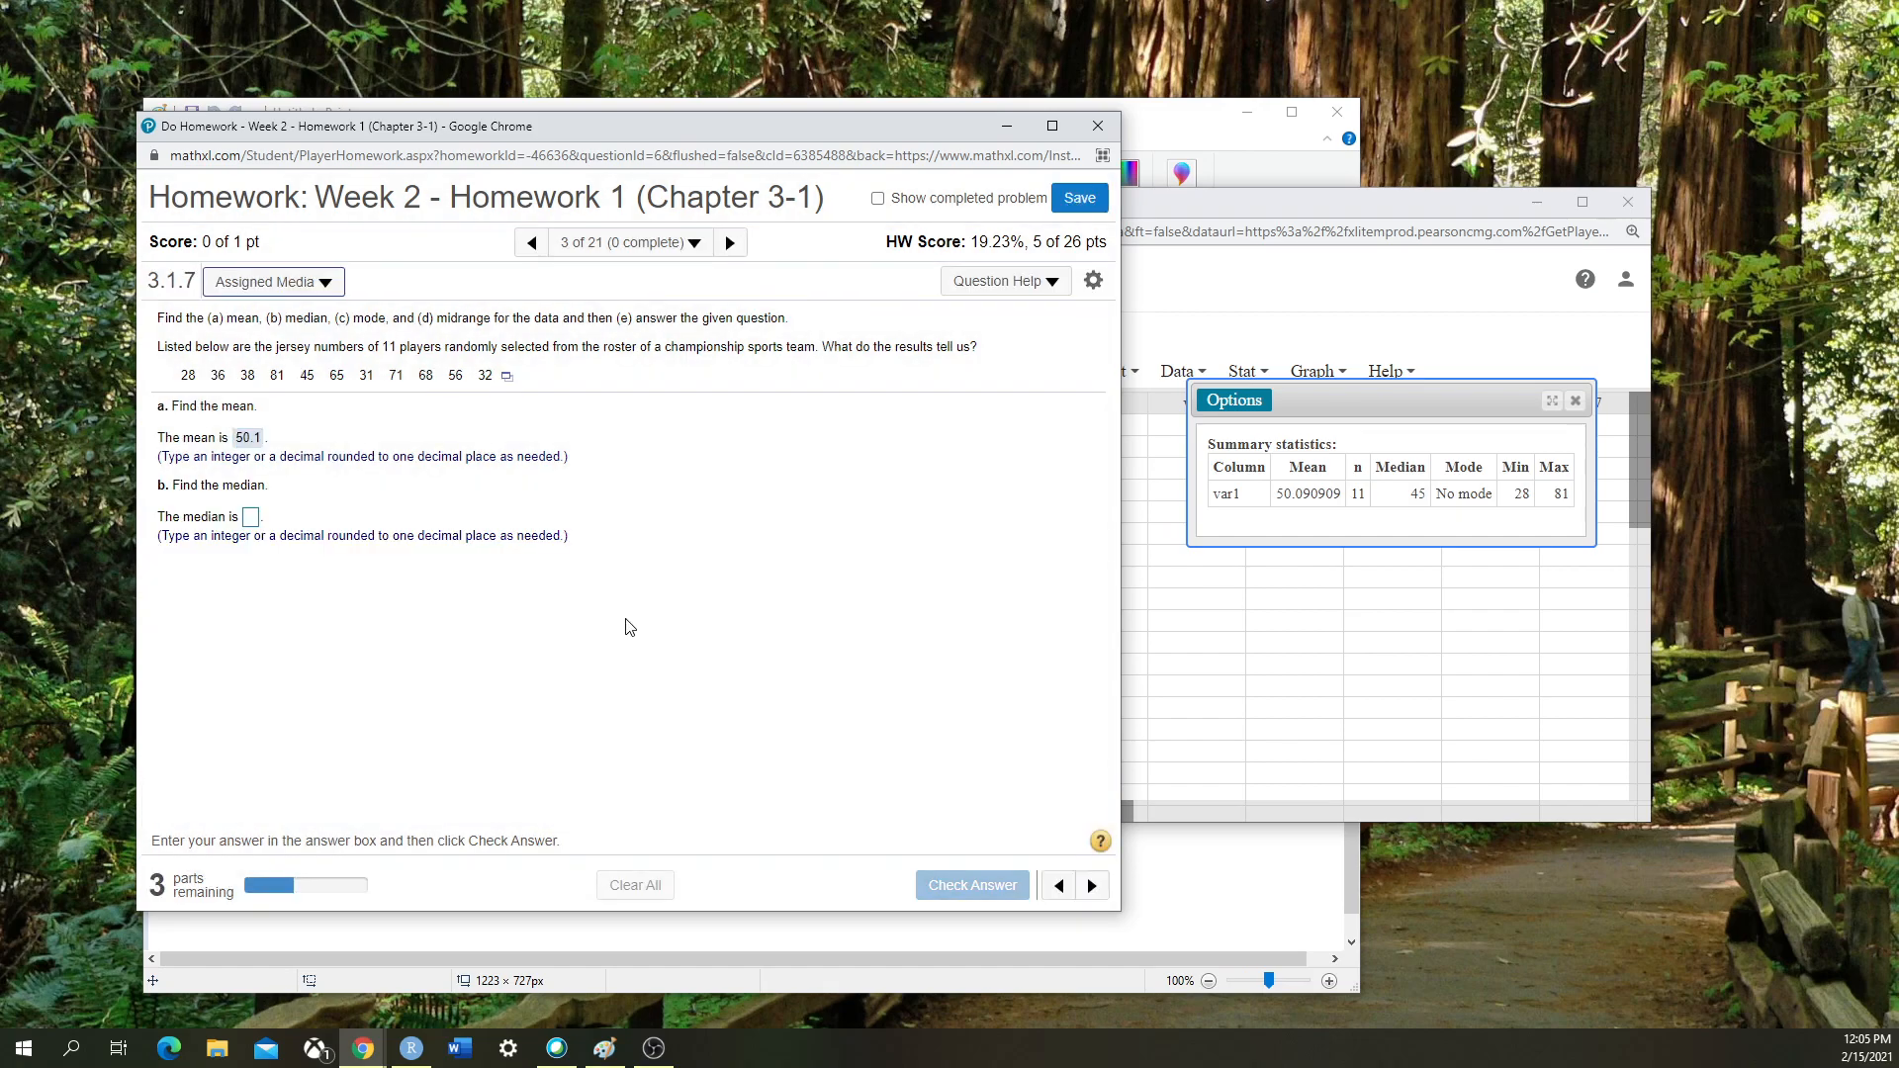
Answer part b with a median of 45, check the answer and continue to part c
click(256, 521)
text(45)
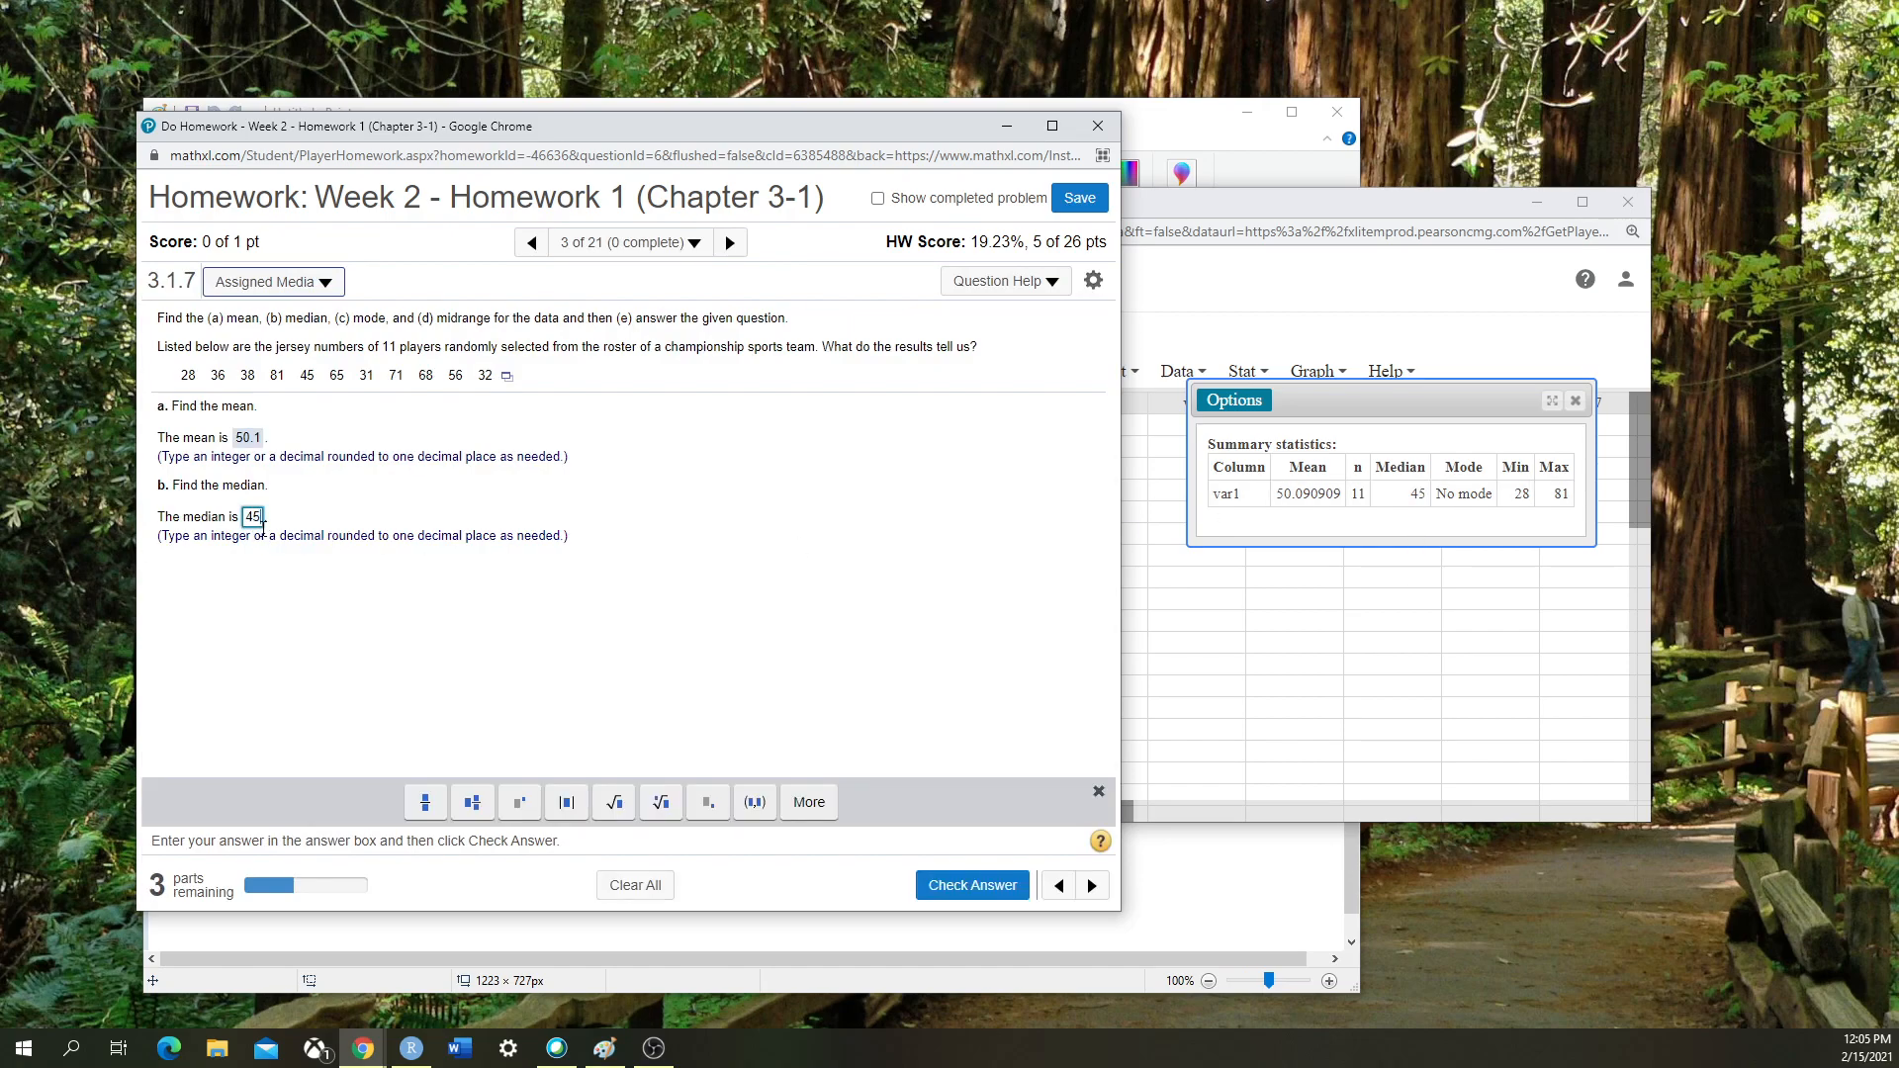
click(974, 888)
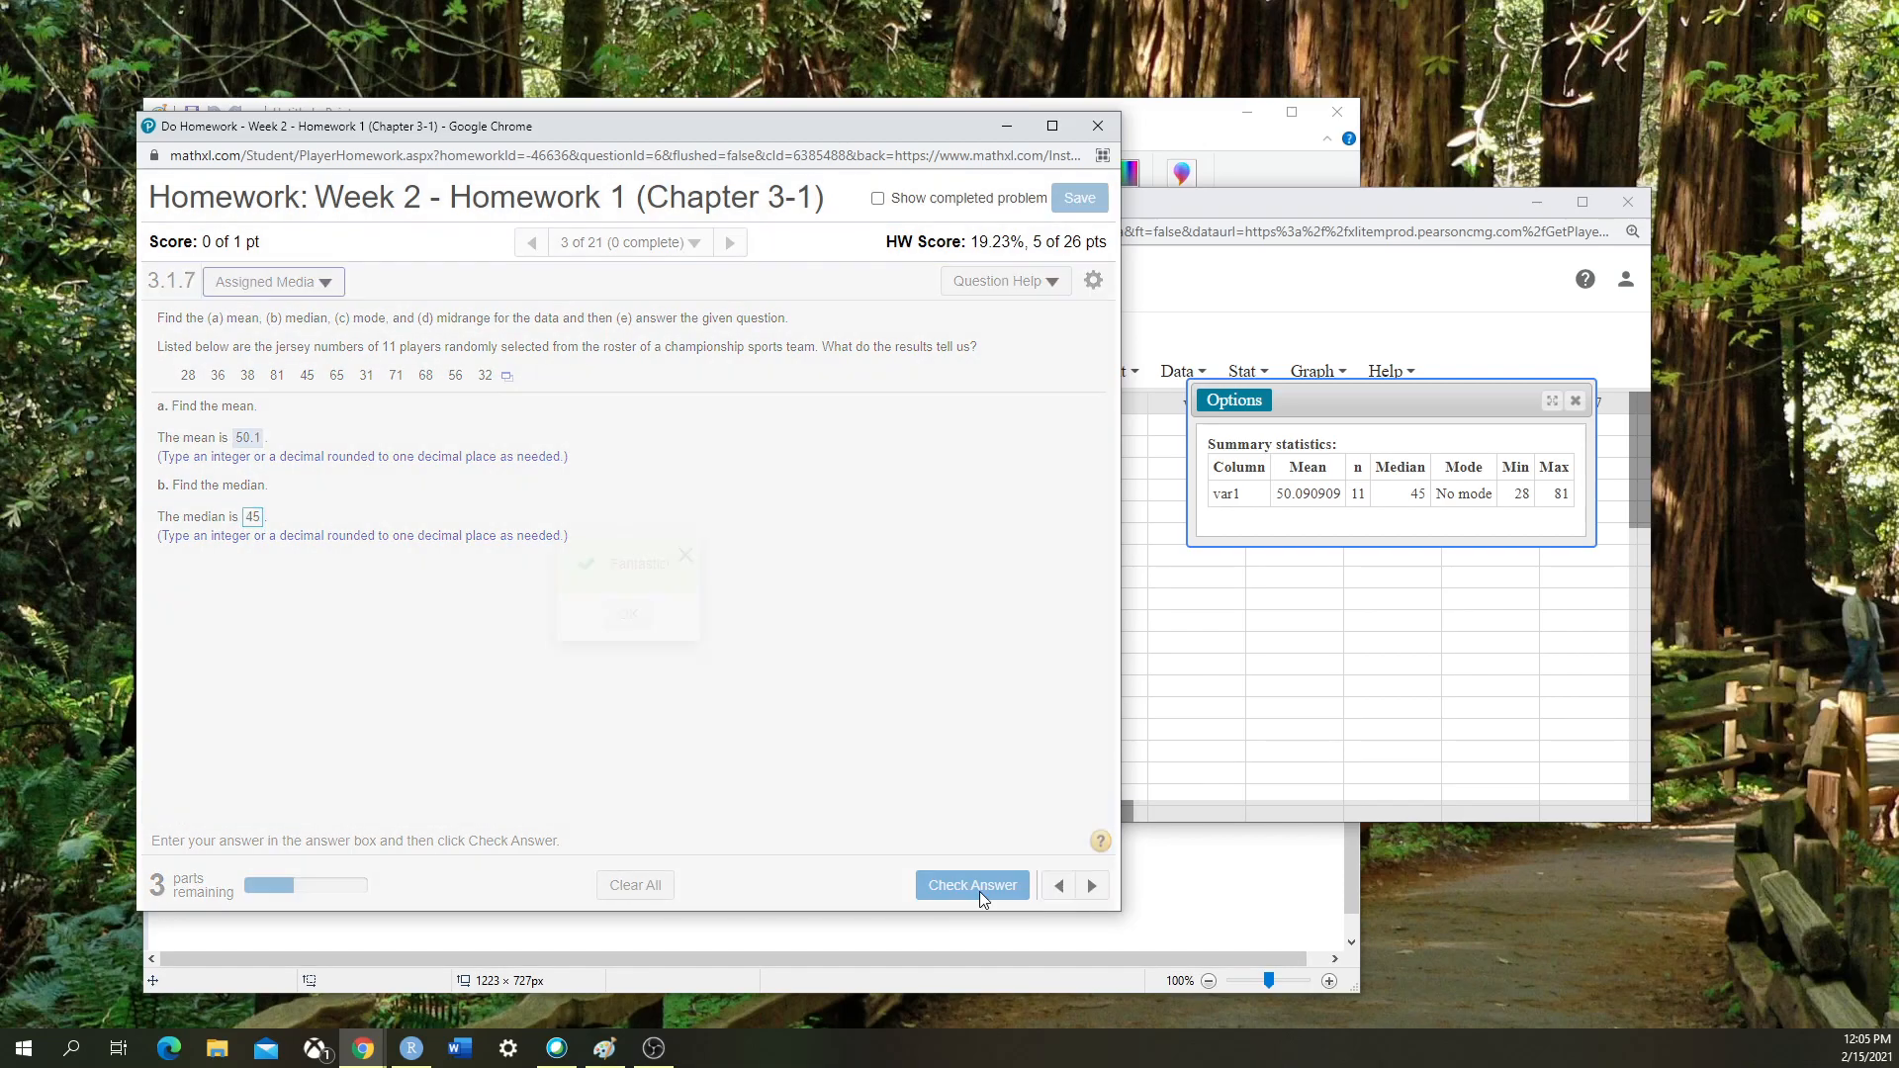
click(627, 617)
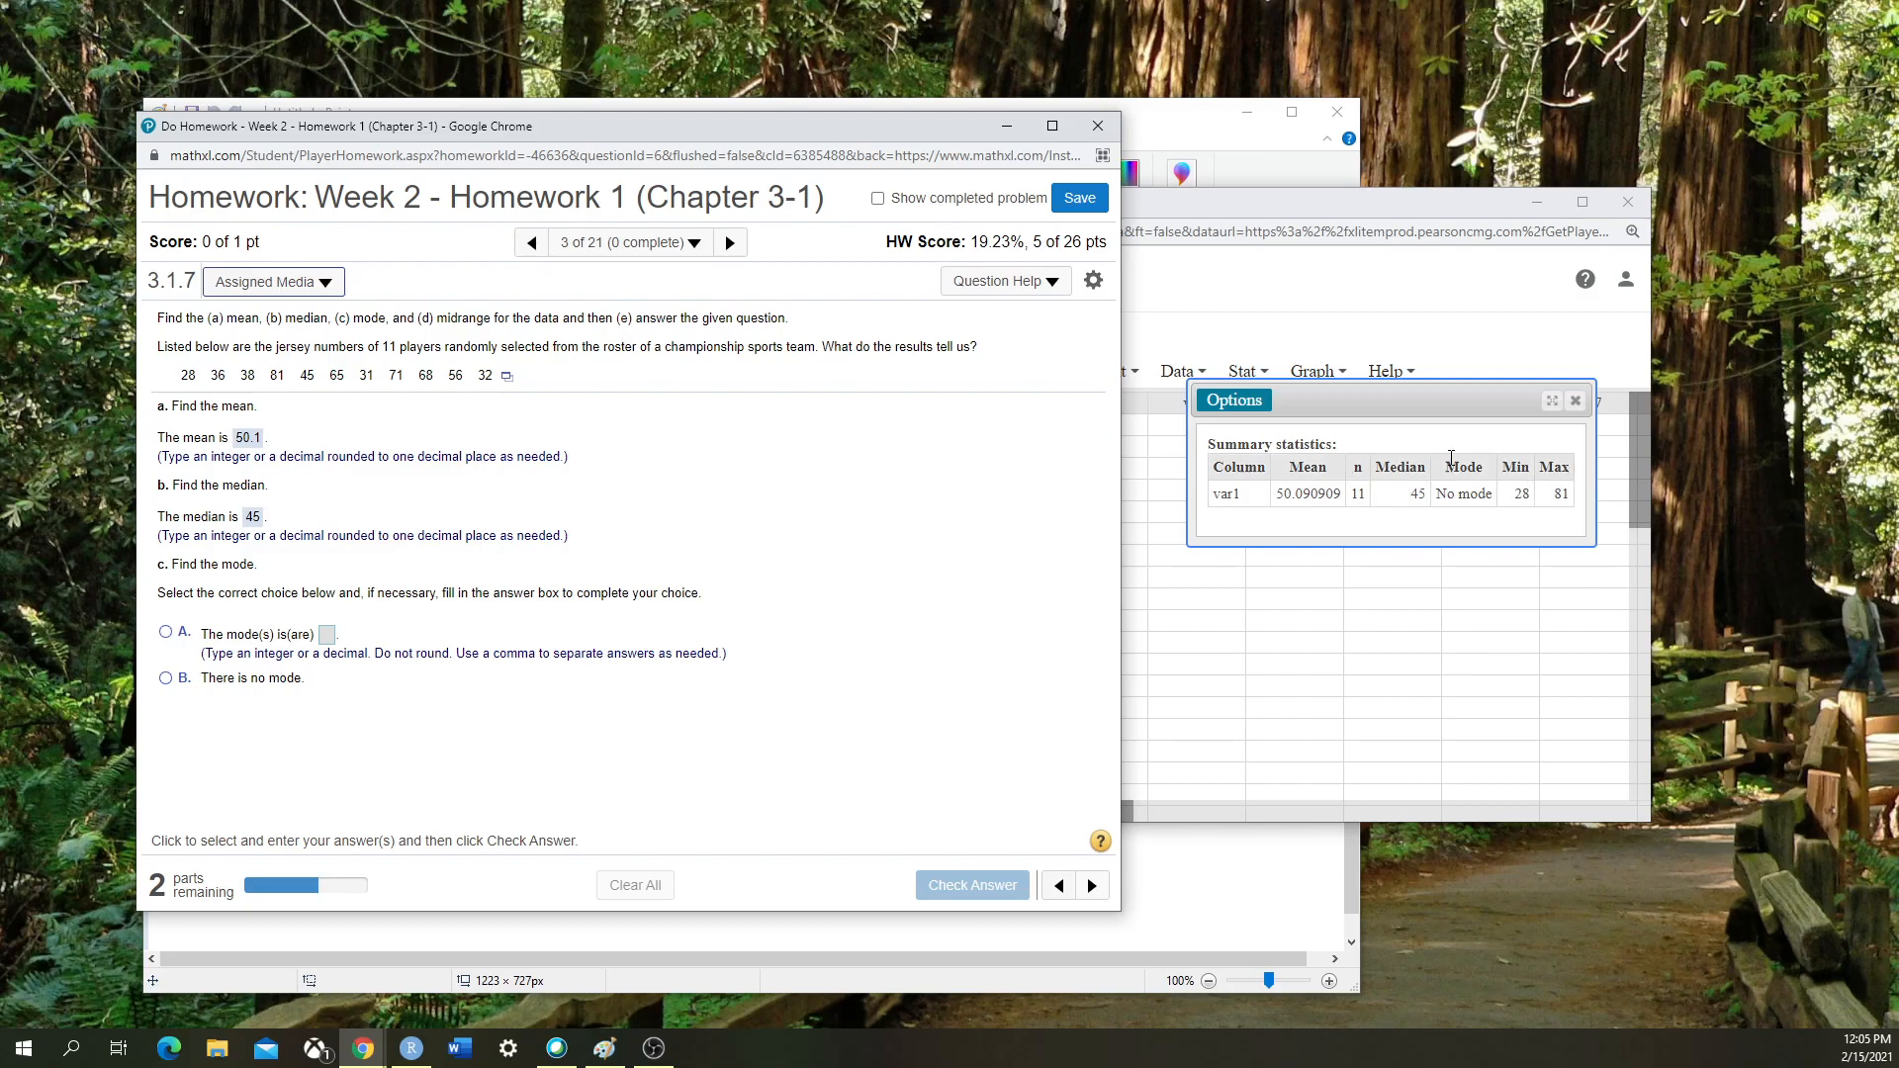
Answer part c with "There is no mode", check the answer and continue to part d
drag(1436, 494, 1497, 493)
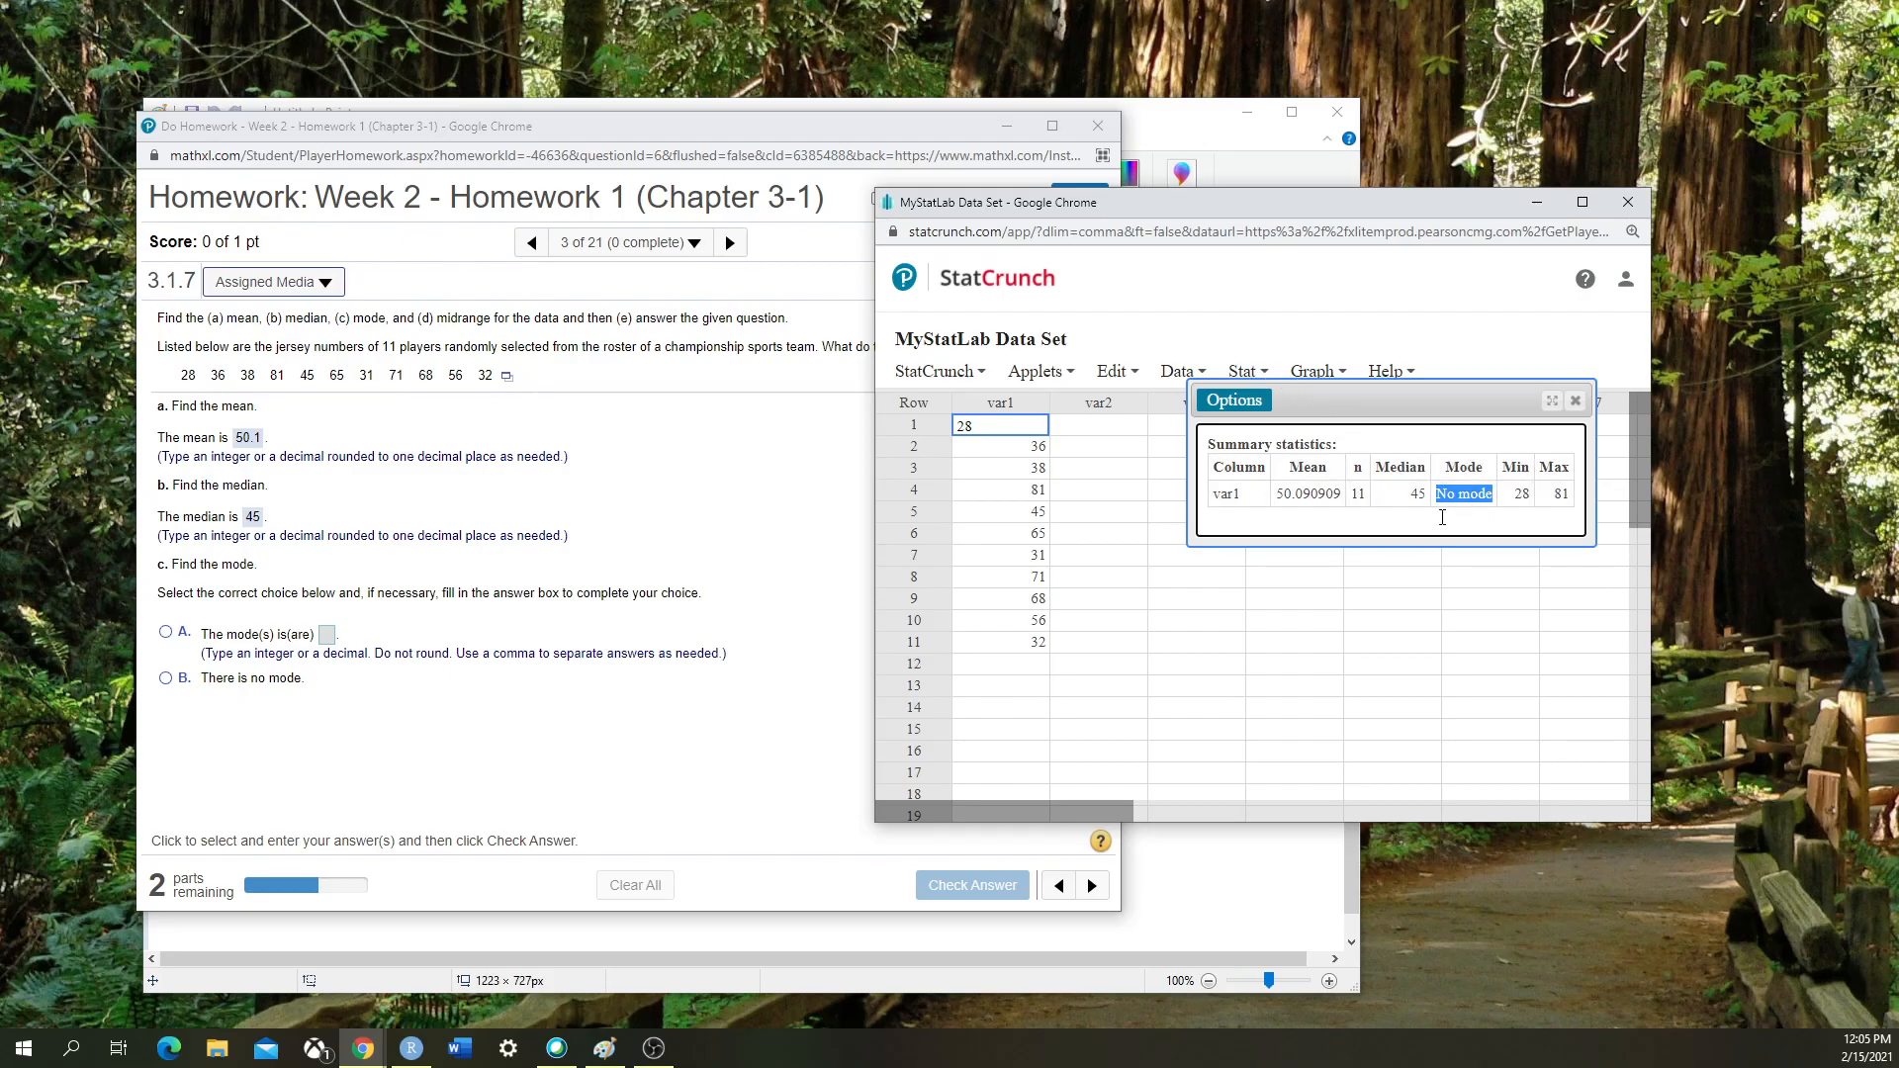
click(166, 680)
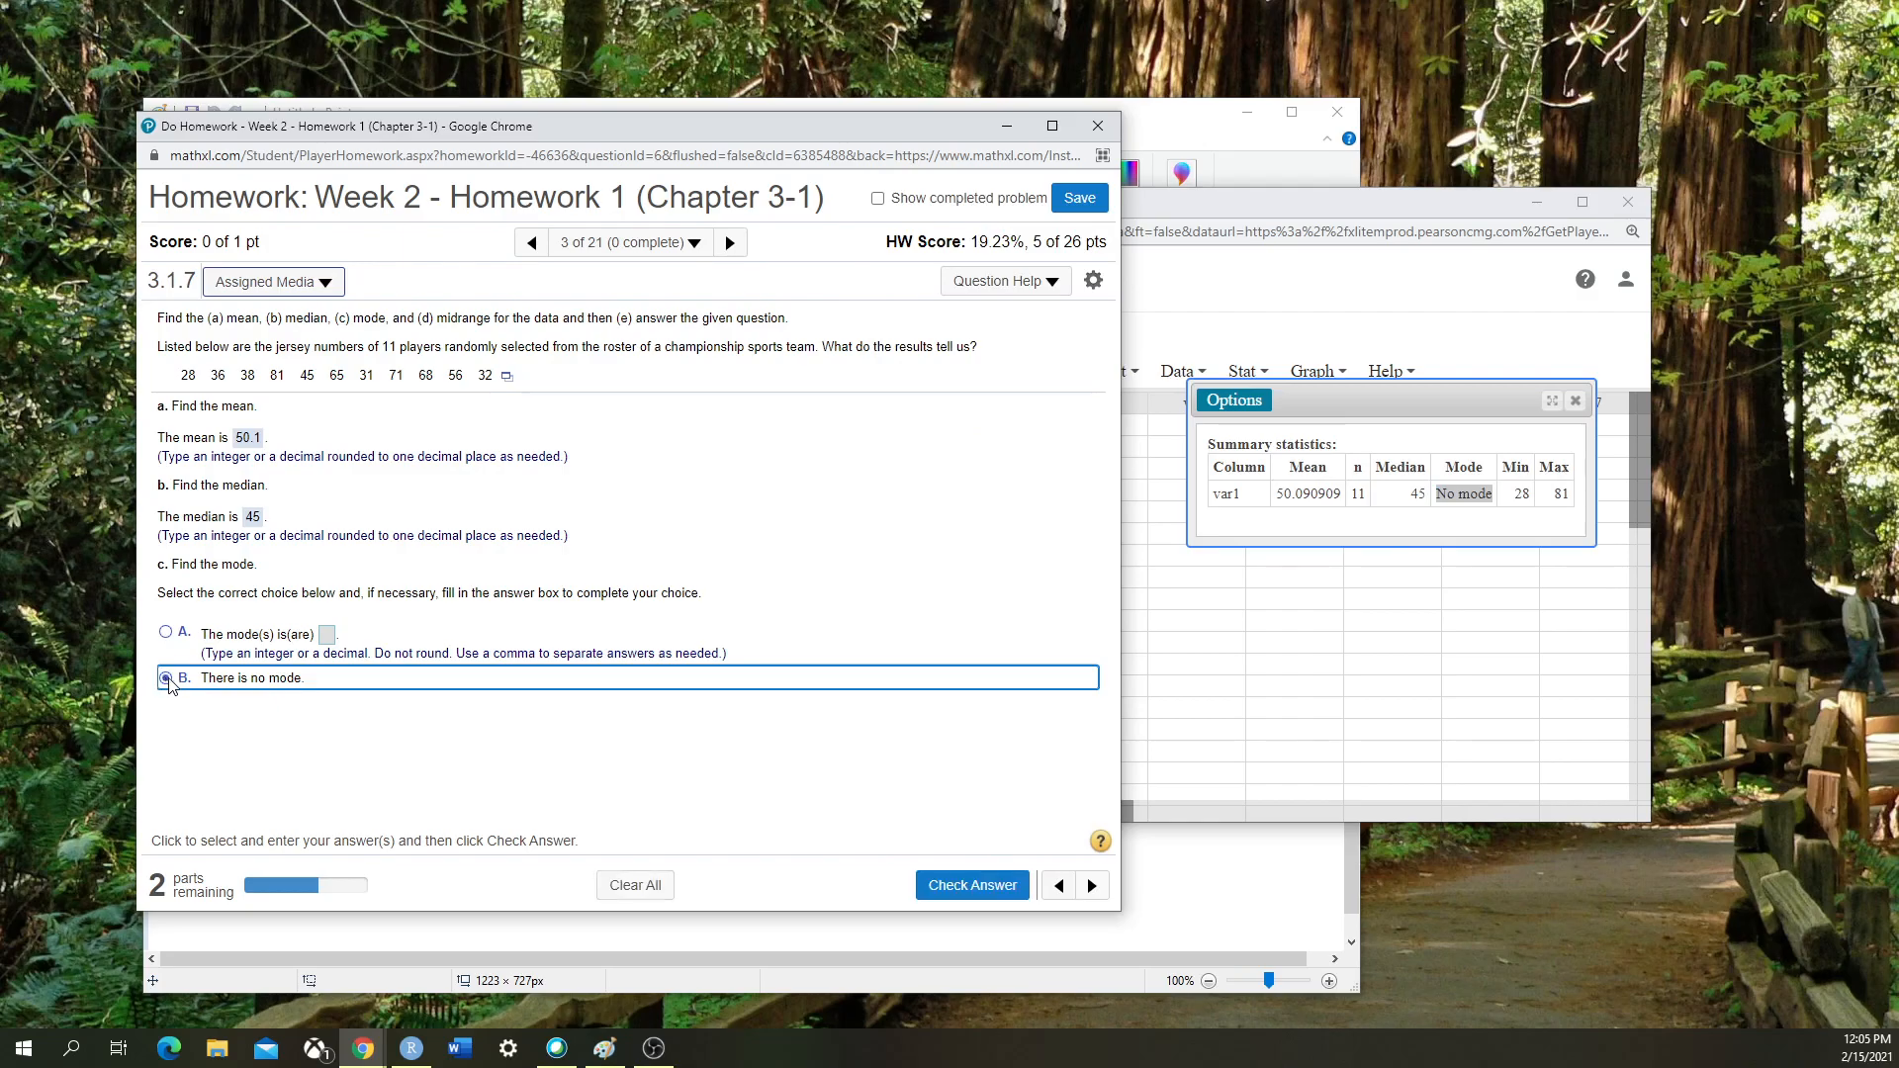
click(937, 886)
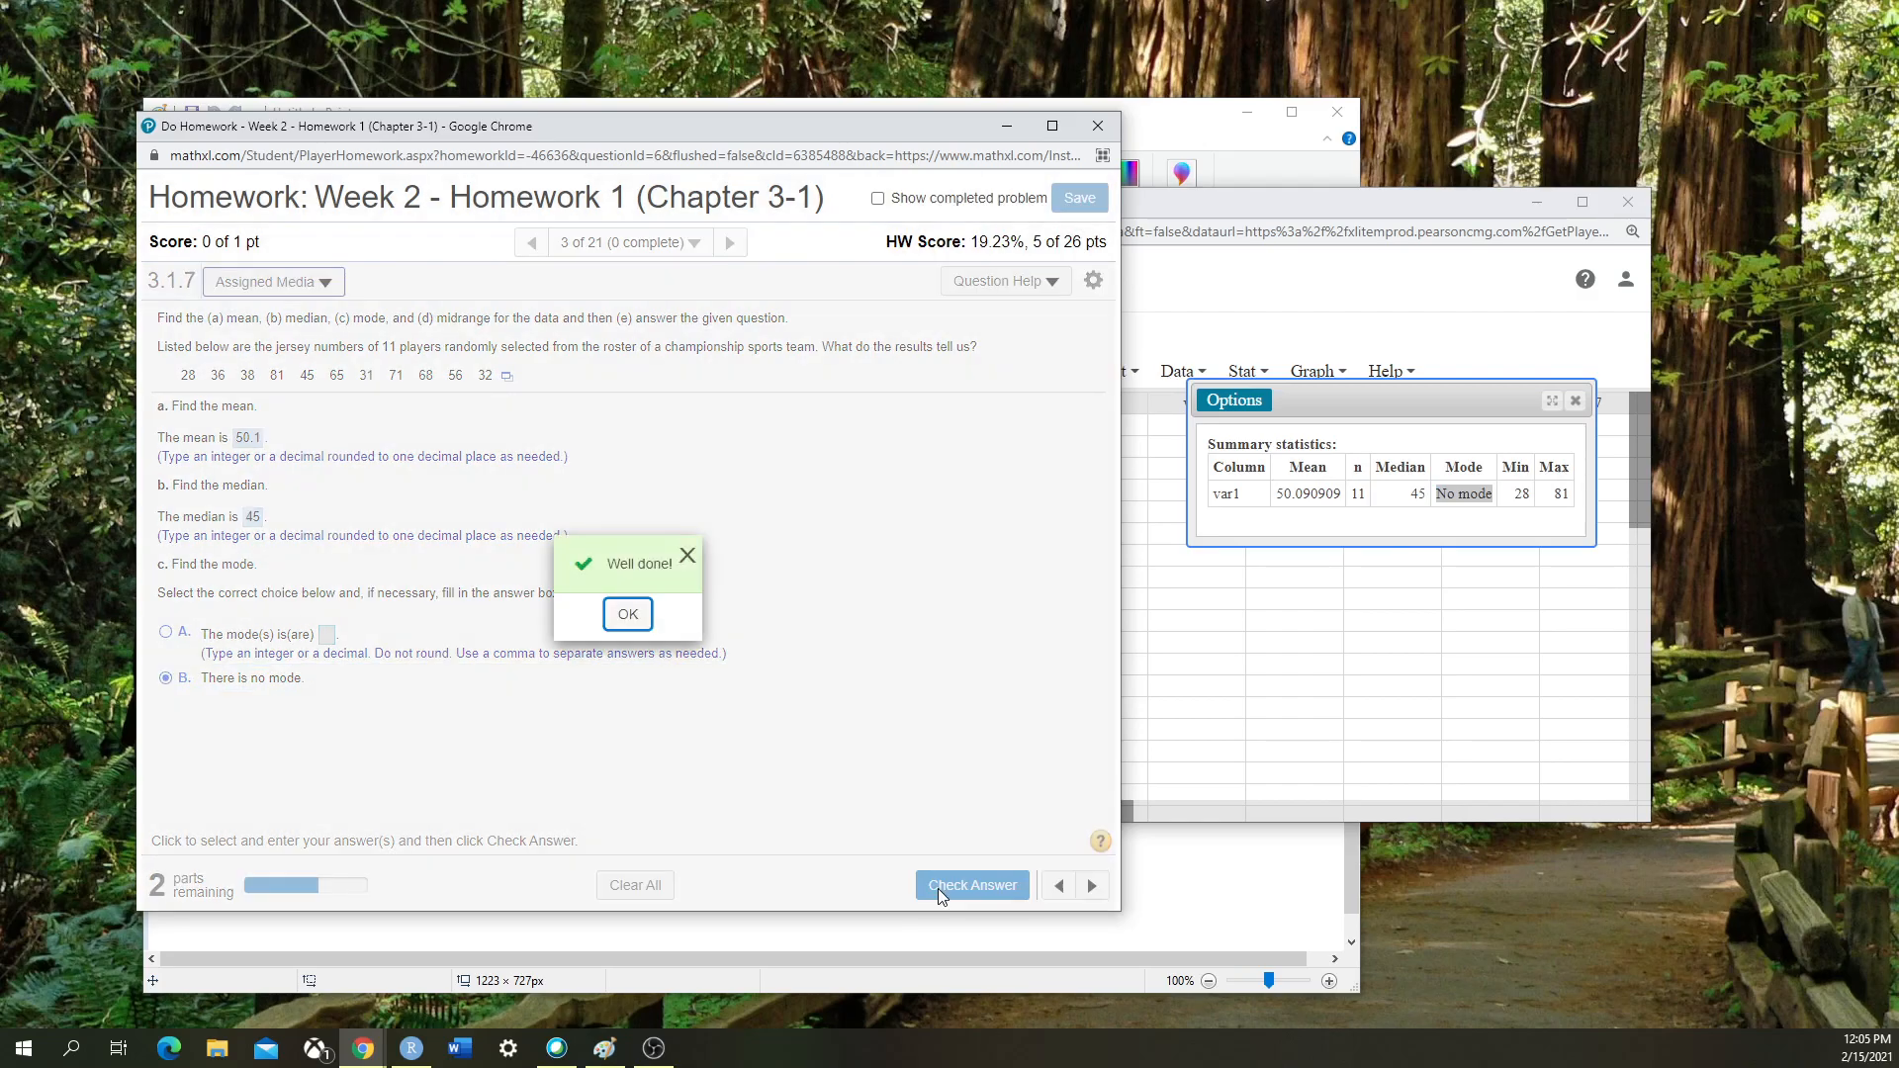
click(628, 617)
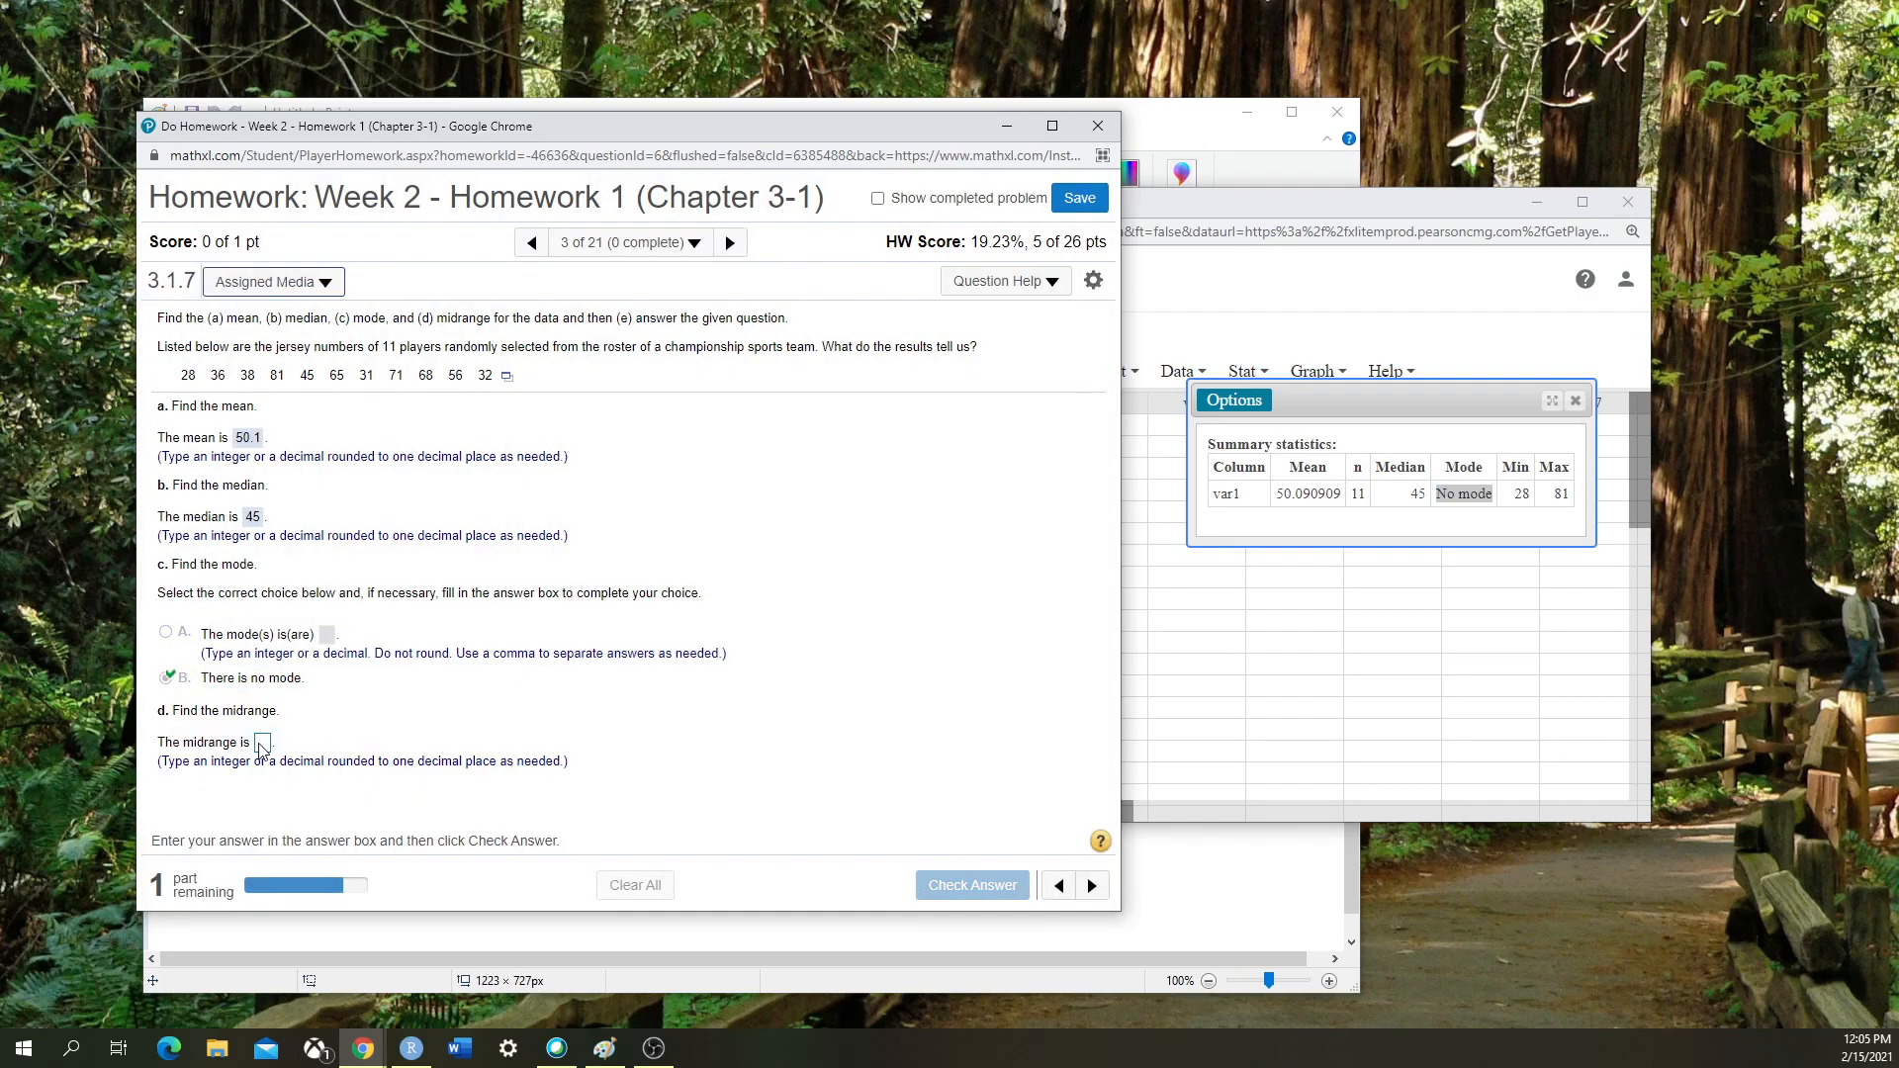
Move the homework window aside, switch to Paint and handwrite the midrange formula (28 + 81) over 2 on the blank canvas
click(1390, 398)
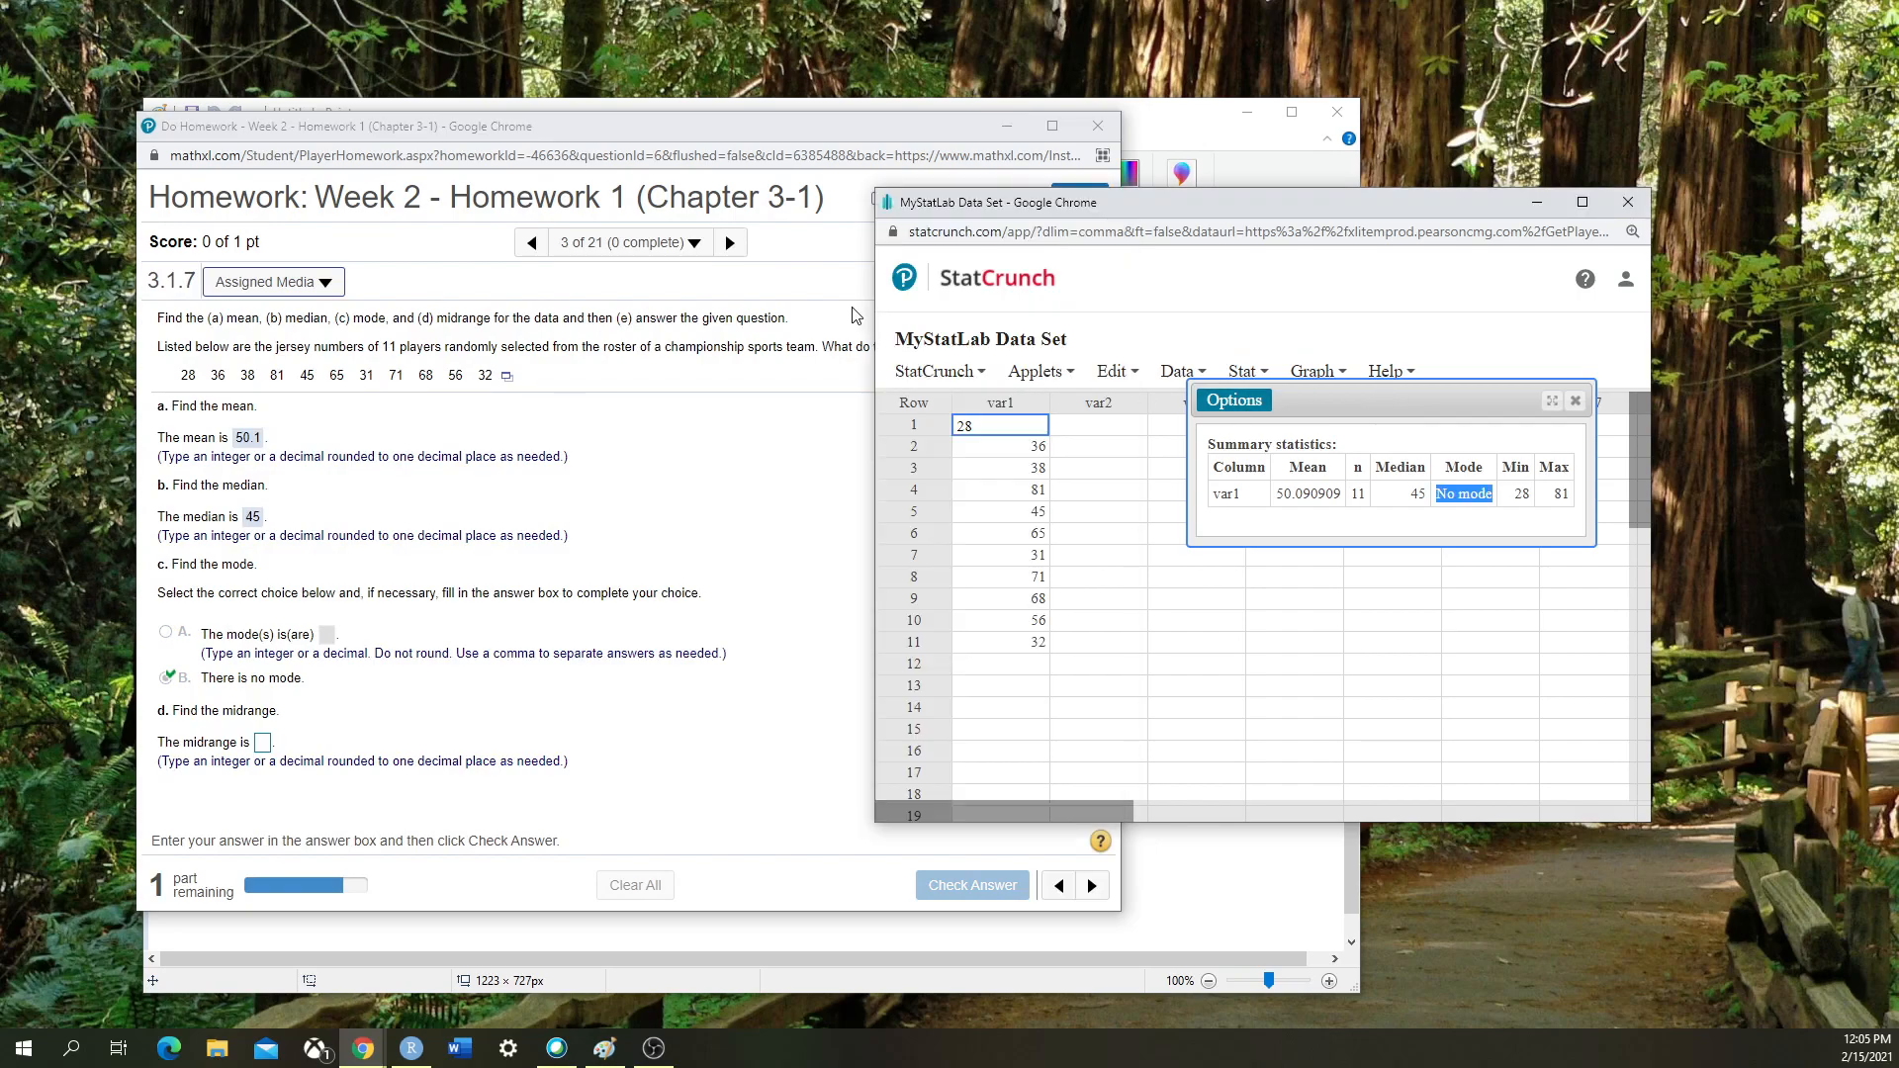
drag(777, 156, 550, 129)
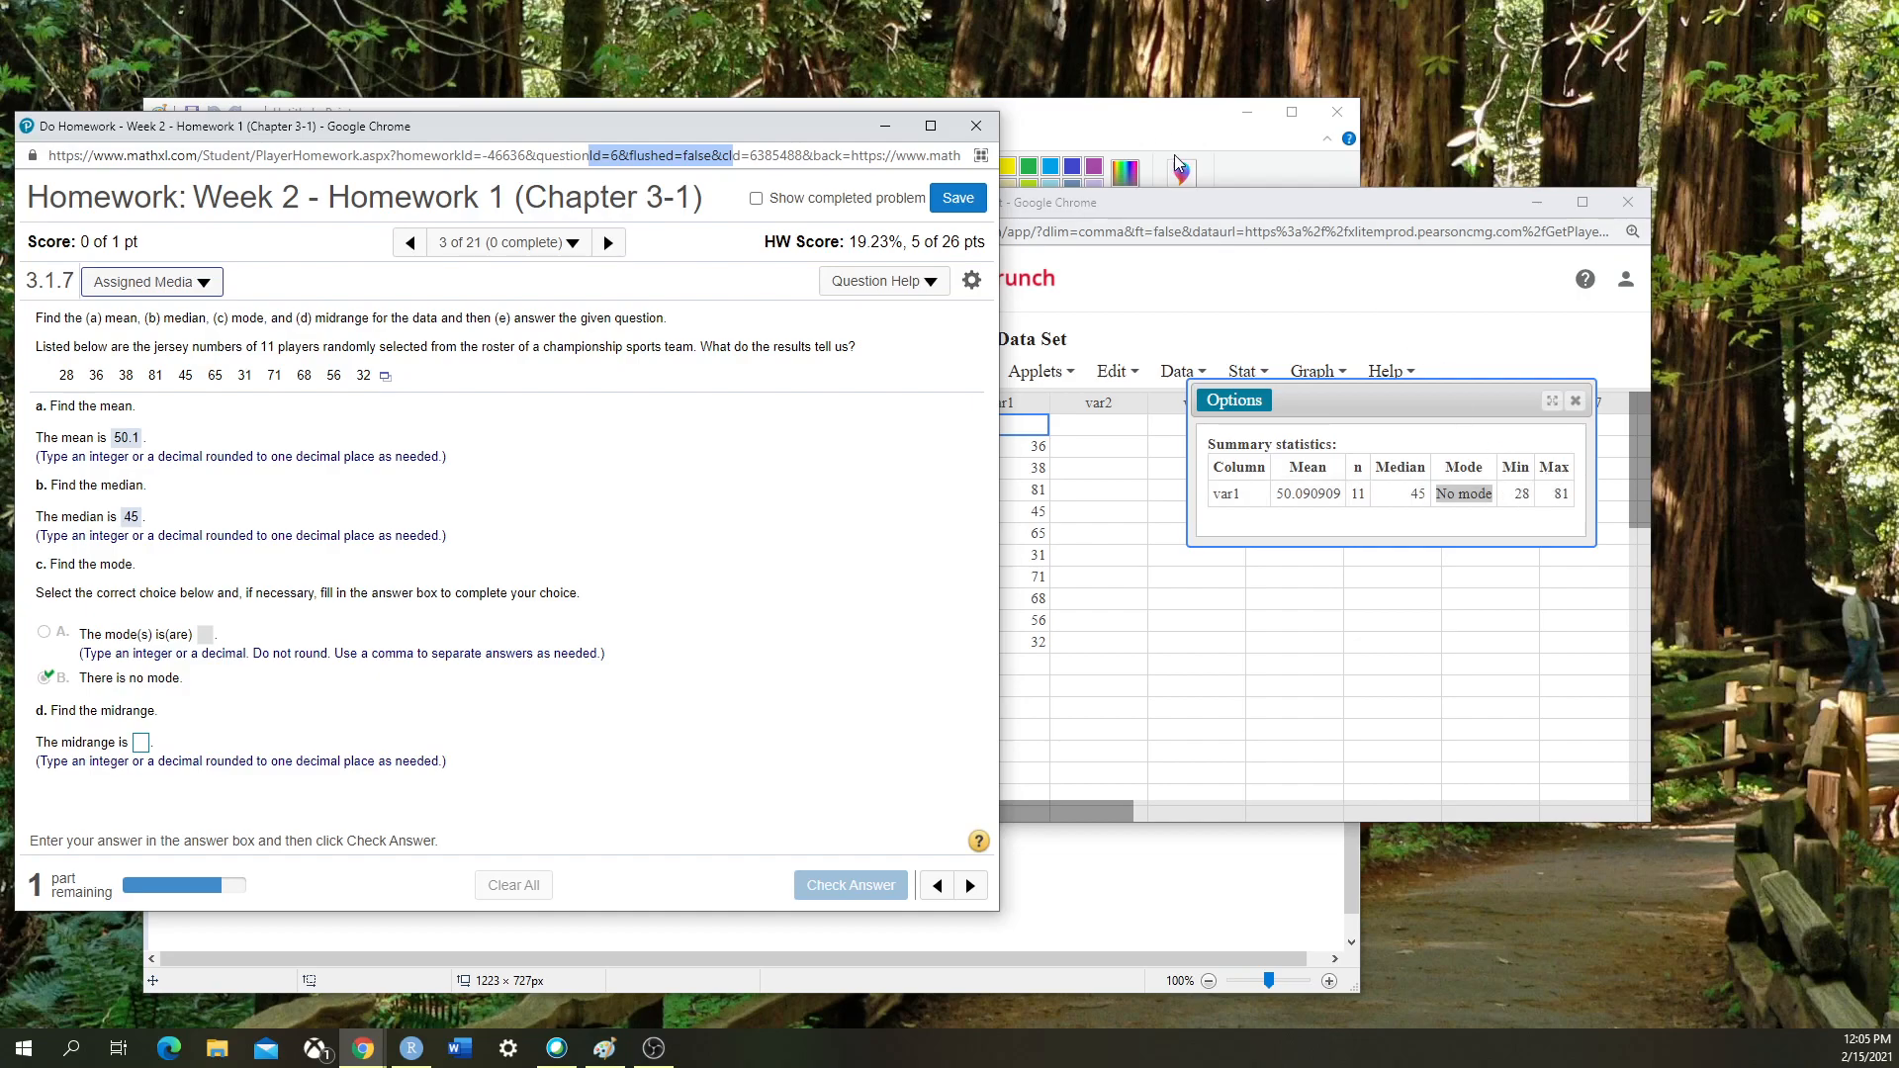
click(1136, 132)
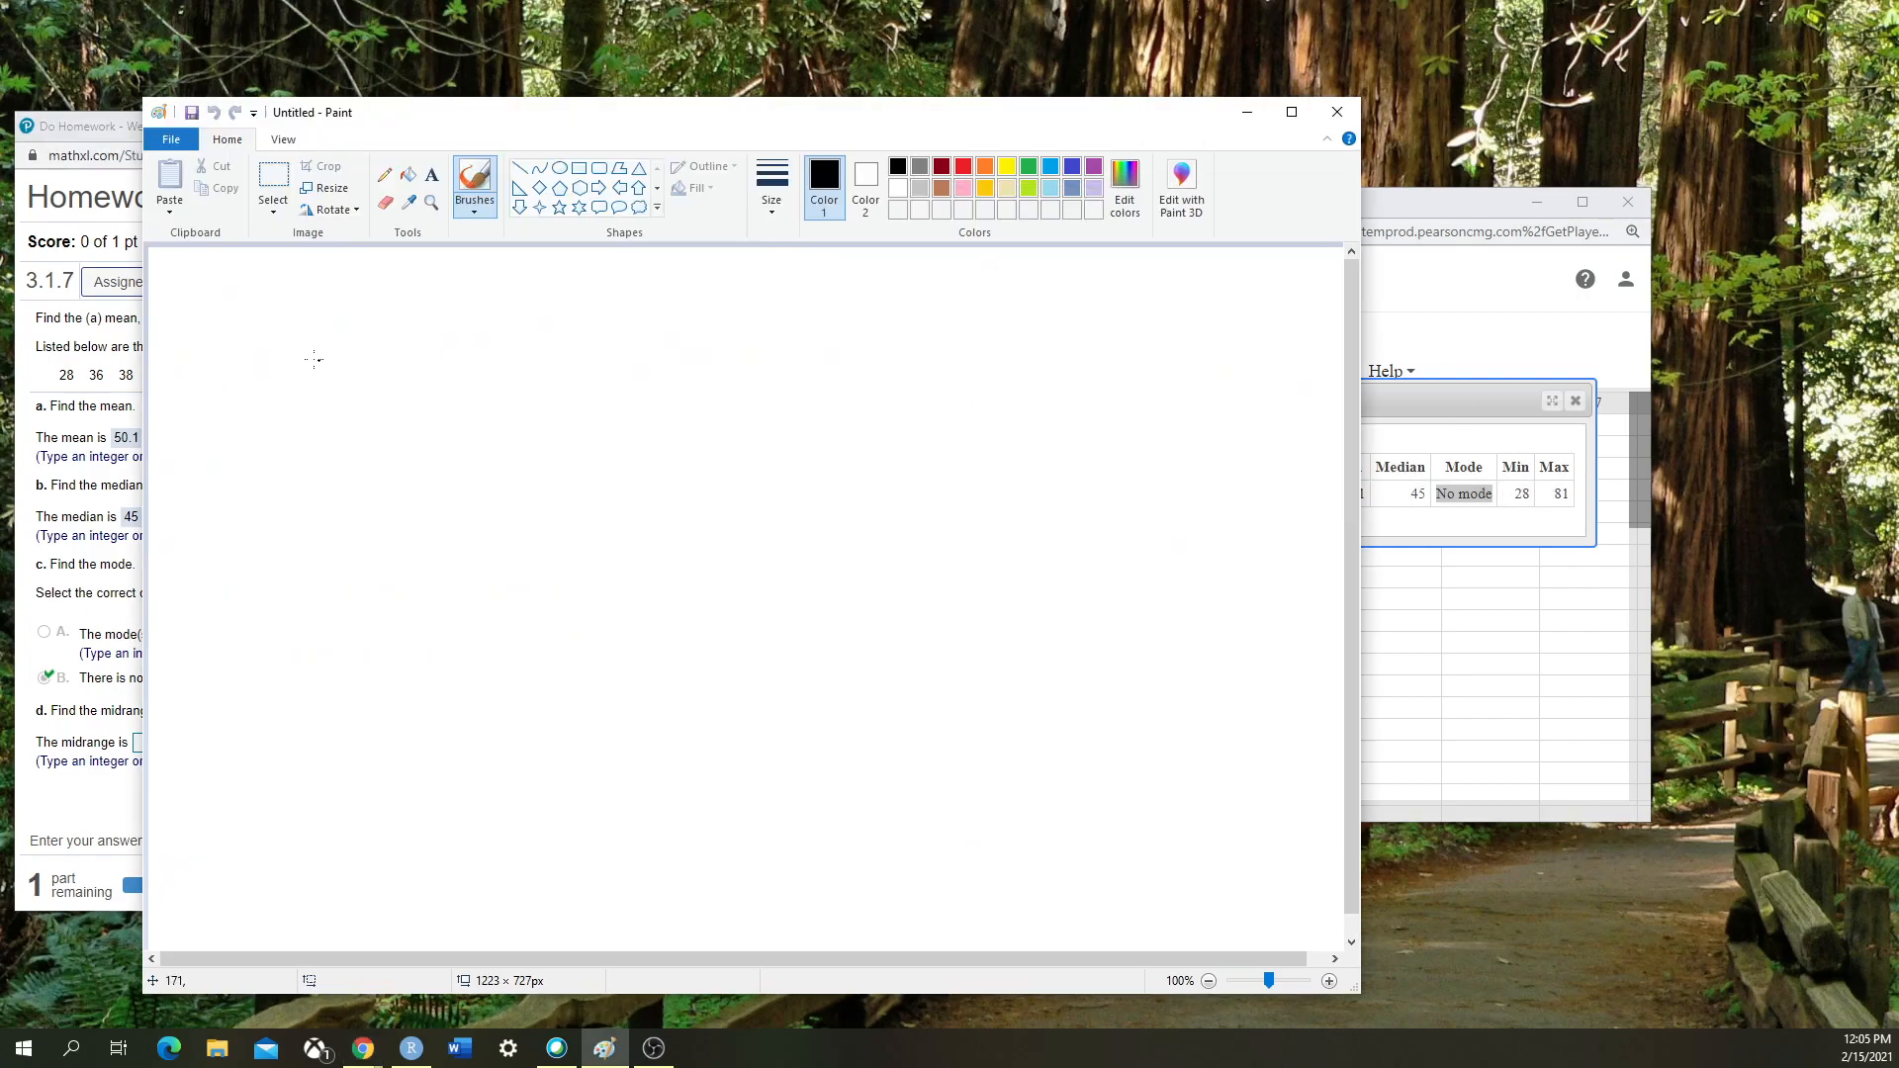
mouse_move(278, 353)
mouse_down()
mouse_move(311, 390)
mouse_move(349, 352)
mouse_move(411, 389)
mouse_up()
drag(404, 374, 439, 367)
mouse_move(447, 352)
mouse_down()
mouse_move(483, 387)
mouse_move(486, 346)
mouse_move(474, 366)
mouse_move(510, 405)
mouse_up()
mouse_move(260, 329)
mouse_down()
mouse_move(227, 381)
mouse_move(255, 413)
mouse_up()
drag(527, 318, 582, 371)
drag(233, 436, 613, 419)
mouse_move(364, 482)
mouse_down()
mouse_move(383, 534)
mouse_move(416, 534)
mouse_up()
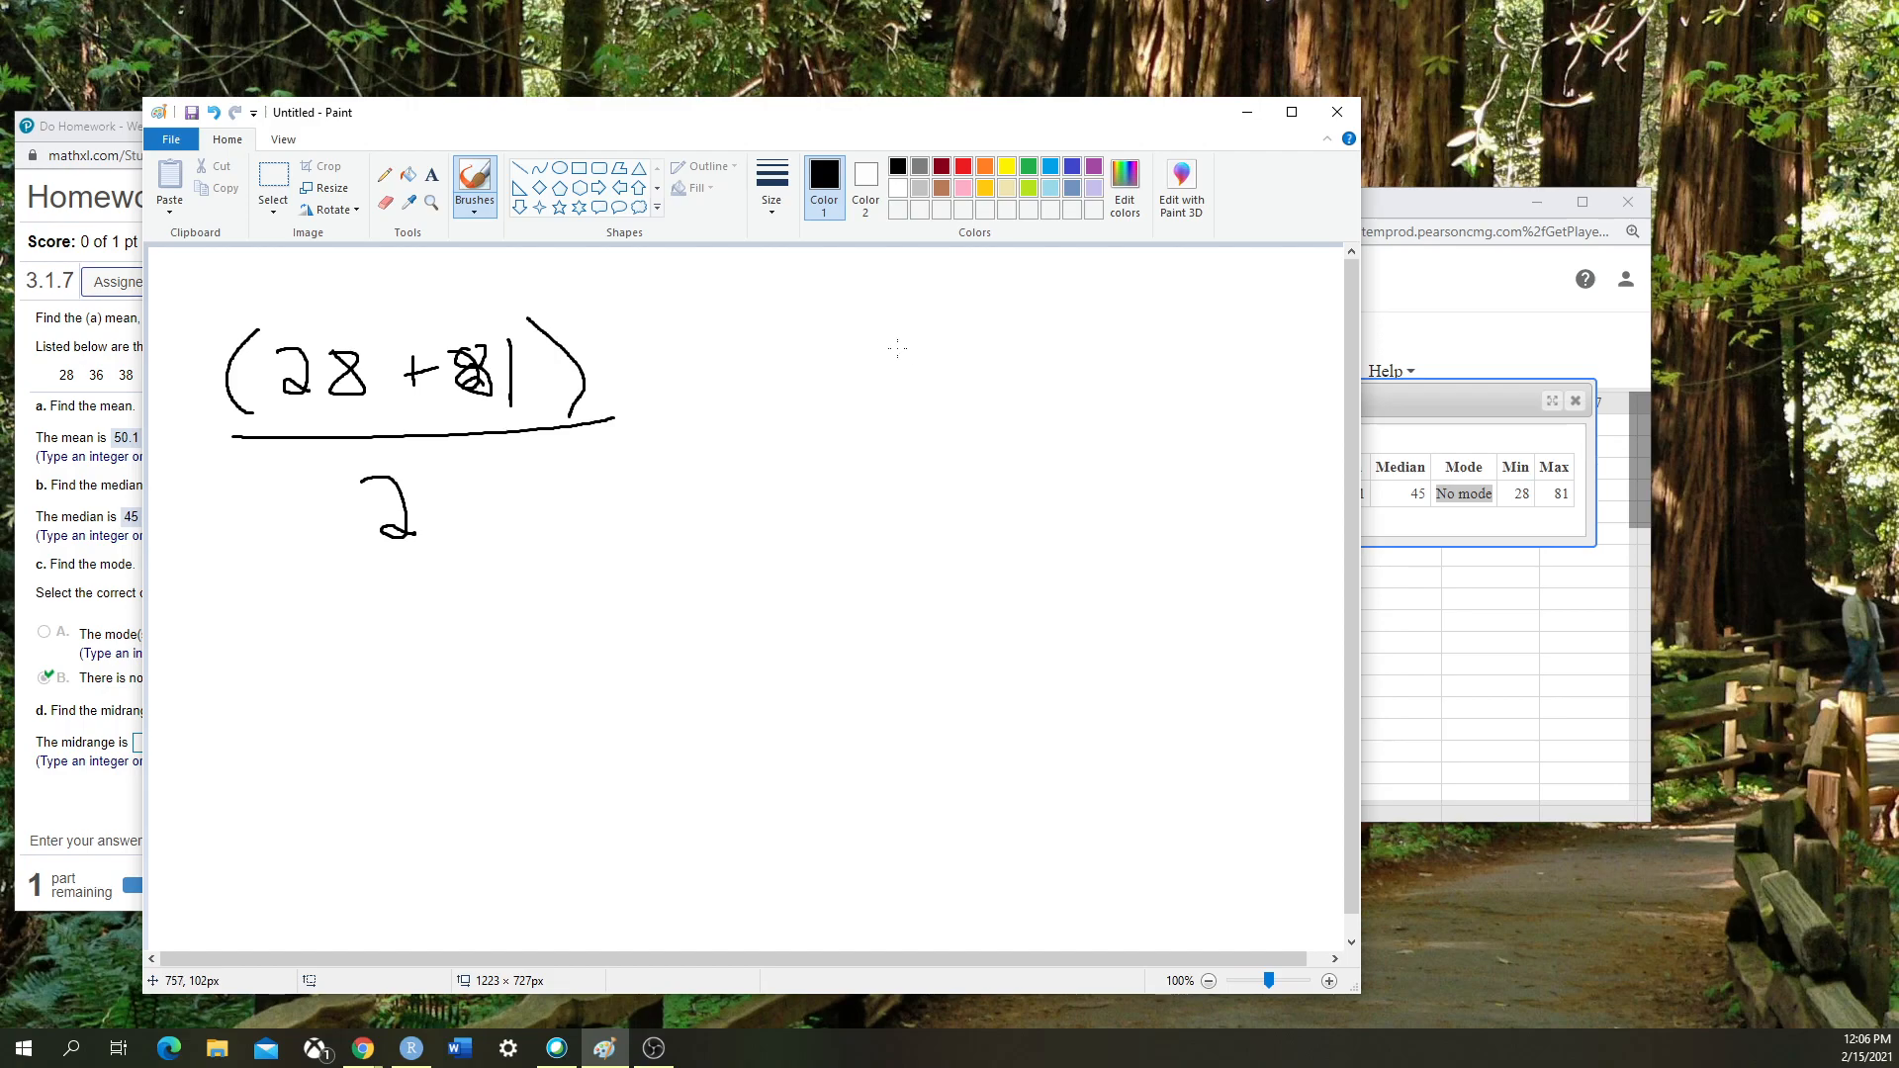
Continue the handwritten midrange calculation with = 109/2 = 54.5 beside the formula
mouse_move(757, 328)
mouse_down()
mouse_move(759, 372)
mouse_move(817, 340)
mouse_move(861, 378)
mouse_up()
drag(744, 404, 922, 394)
drag(811, 442, 847, 475)
drag(680, 420, 704, 402)
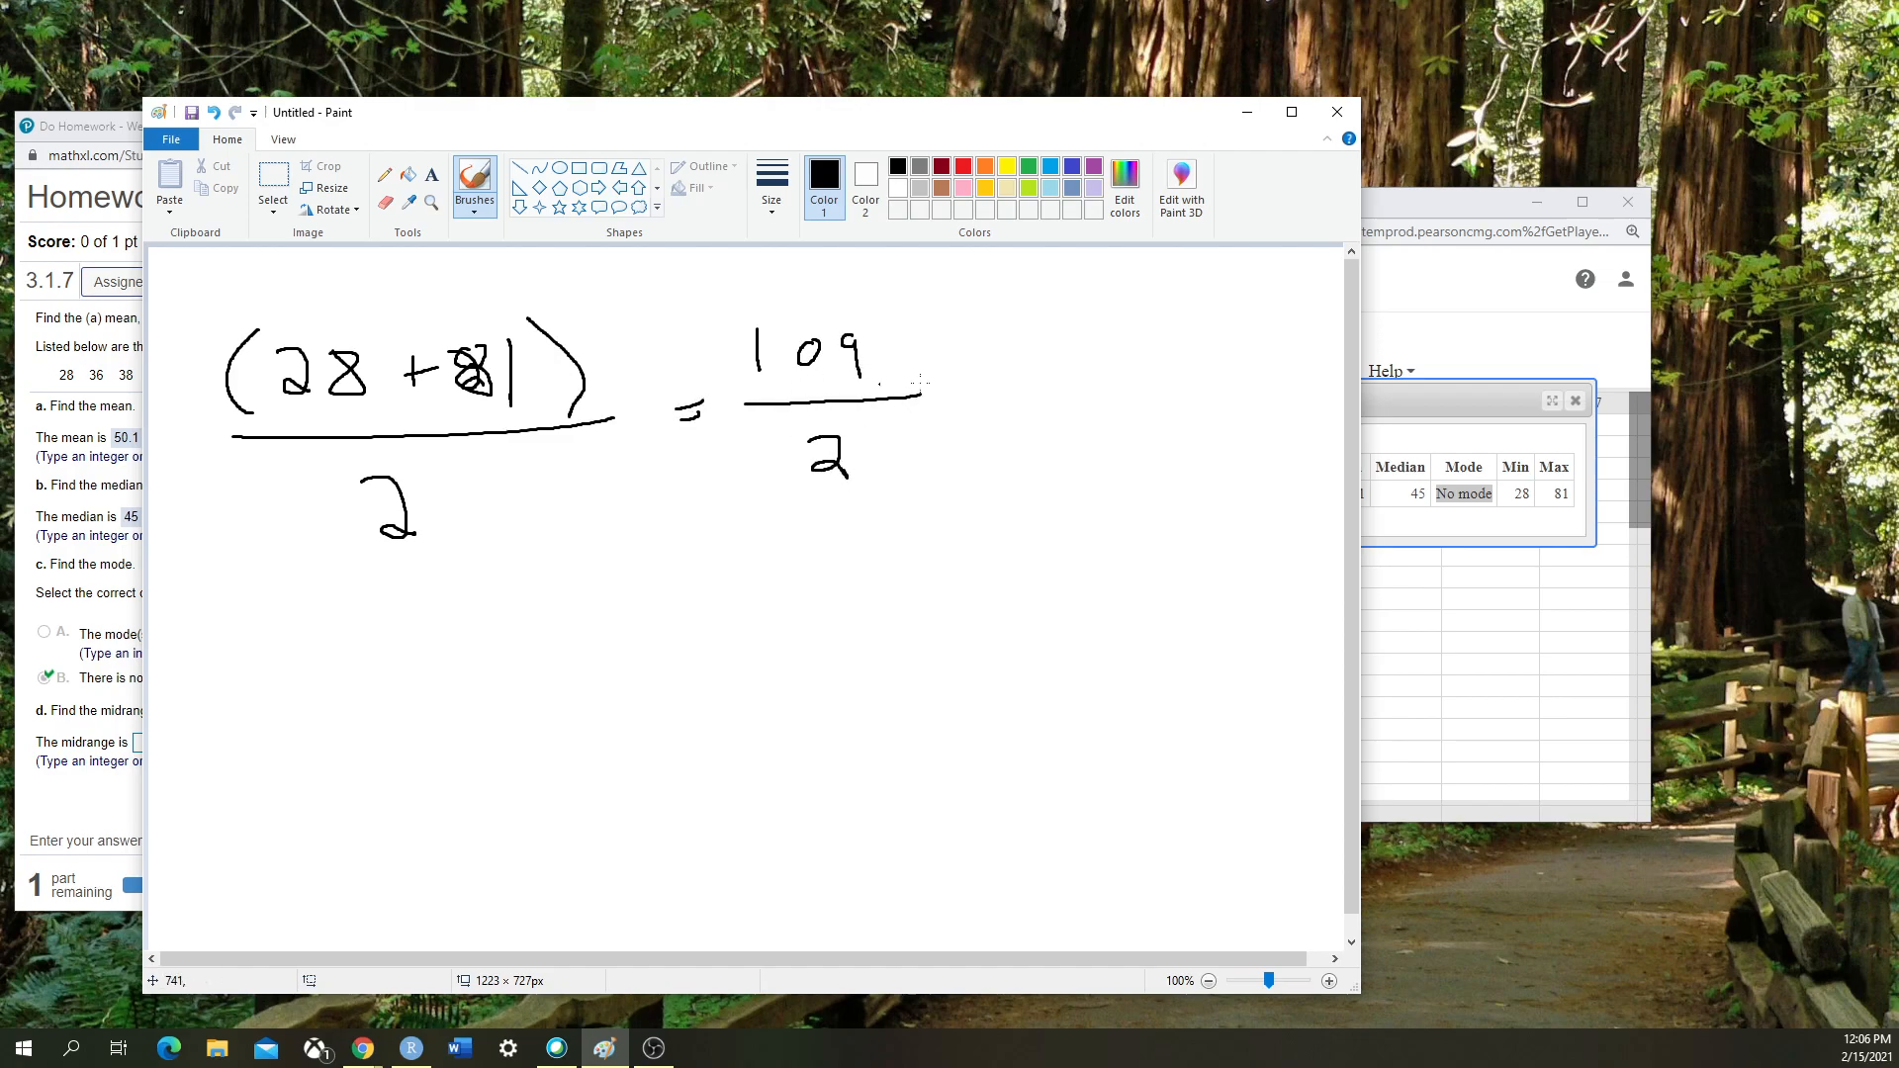
drag(966, 412, 996, 403)
drag(963, 401, 993, 392)
key(alt+Tab)
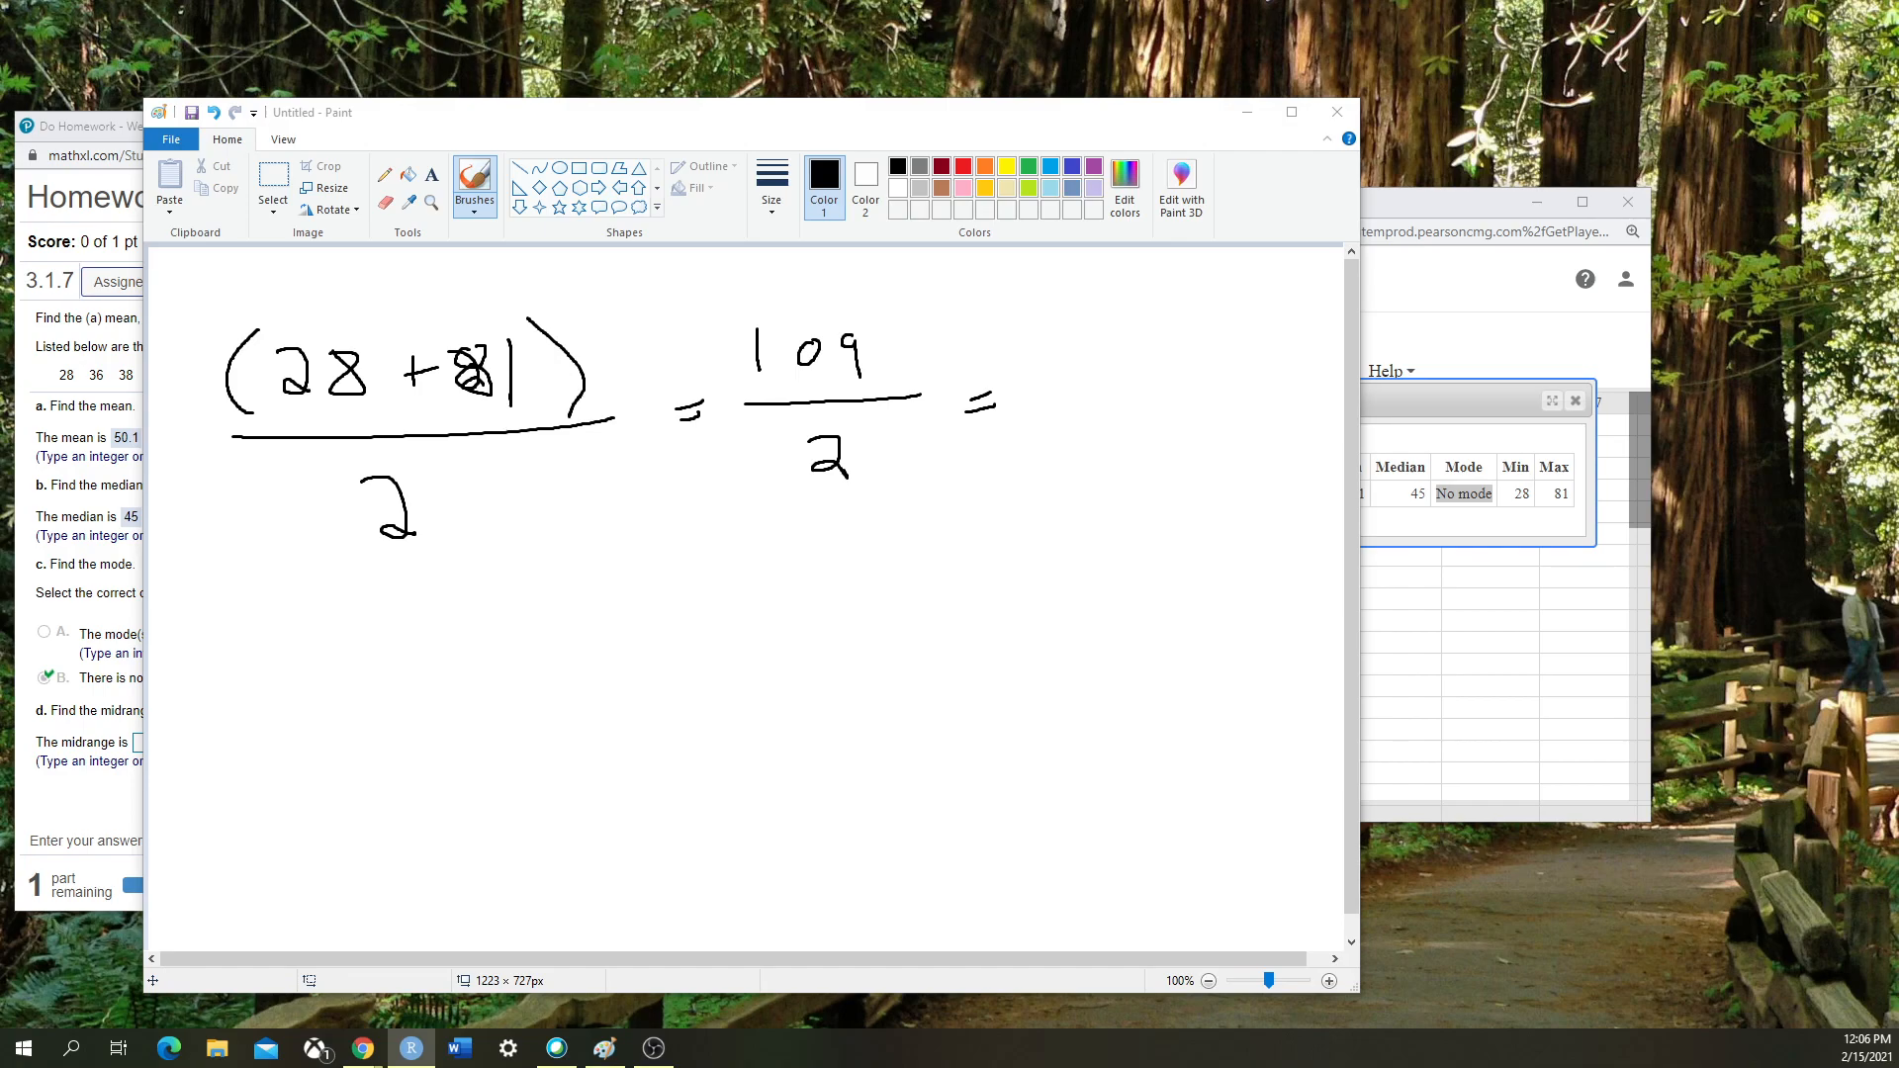
mouse_move(1106, 338)
mouse_down()
mouse_move(1134, 333)
mouse_move(1098, 394)
mouse_move(1172, 363)
mouse_move(1168, 387)
mouse_move(1220, 364)
mouse_move(1223, 387)
mouse_up()
Return to the homework, answer part d with a midrange of 54.5, check the answer and continue to part e
click(128, 203)
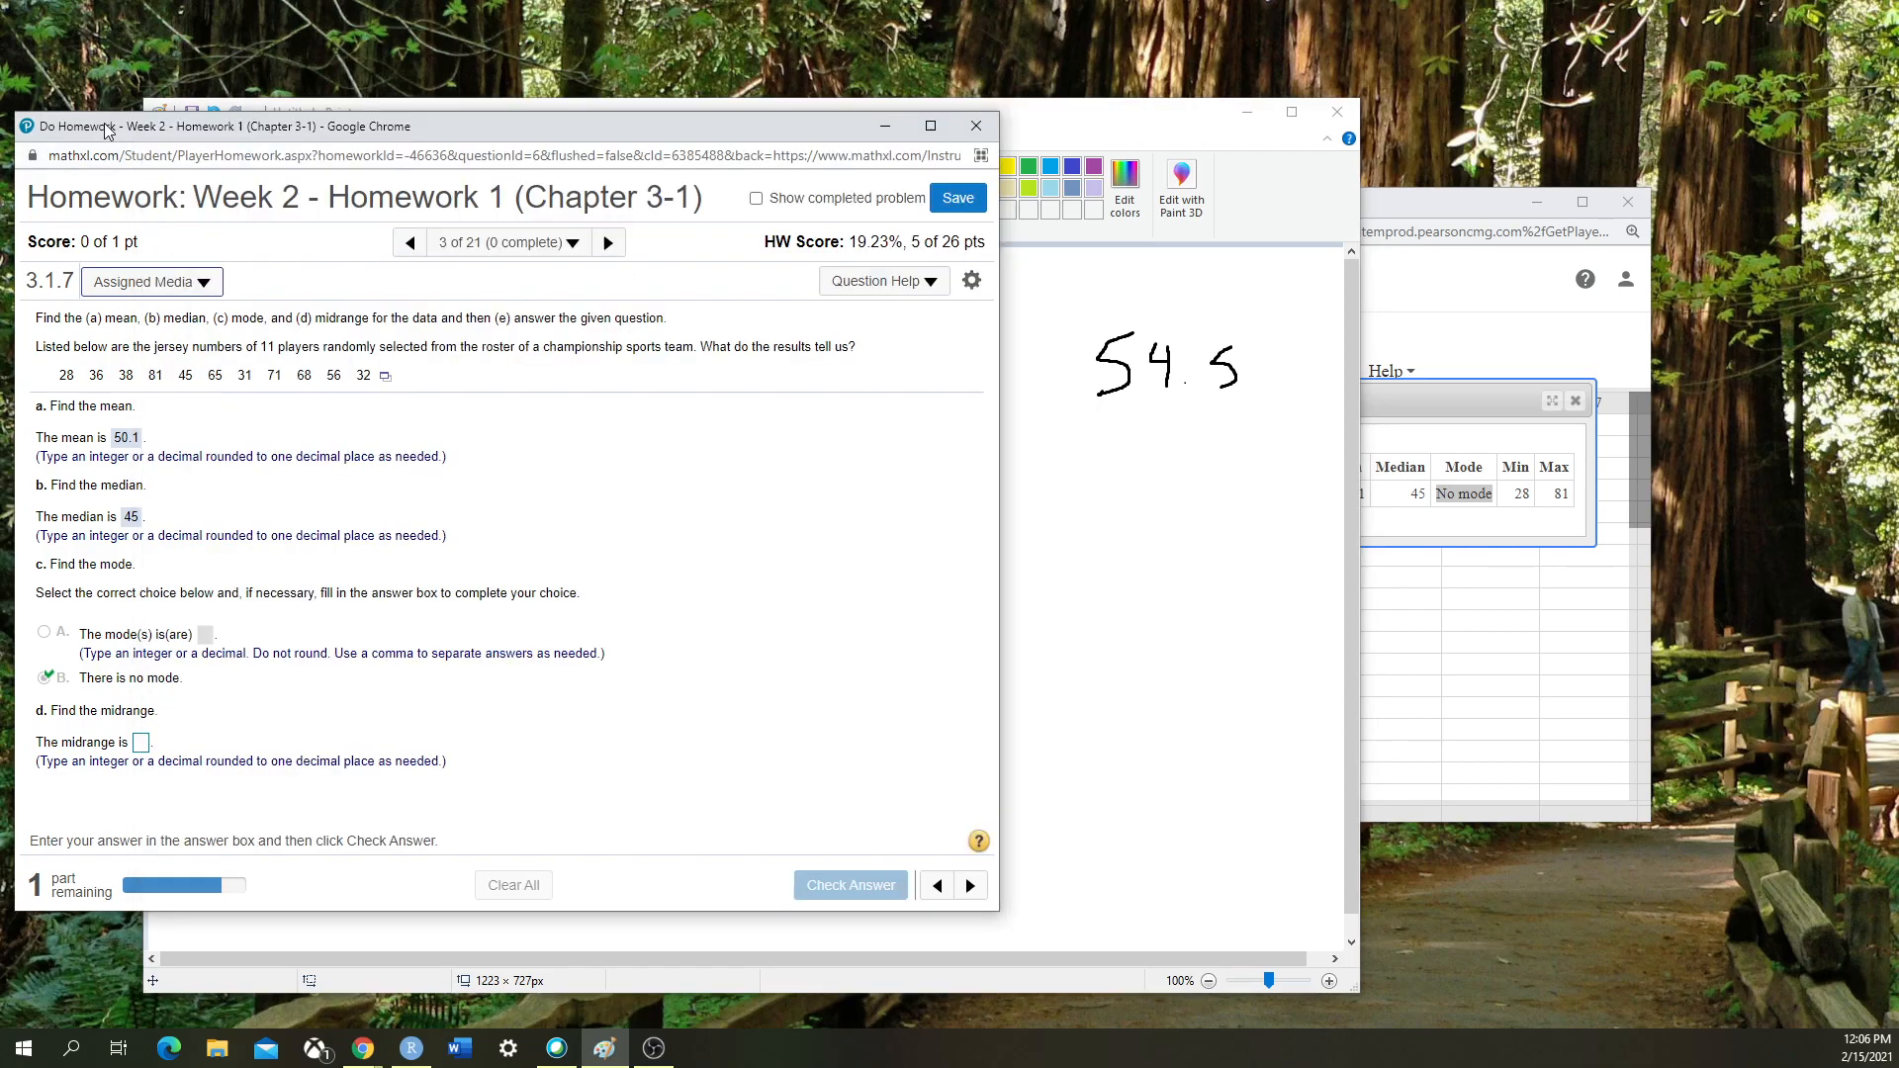
click(140, 742)
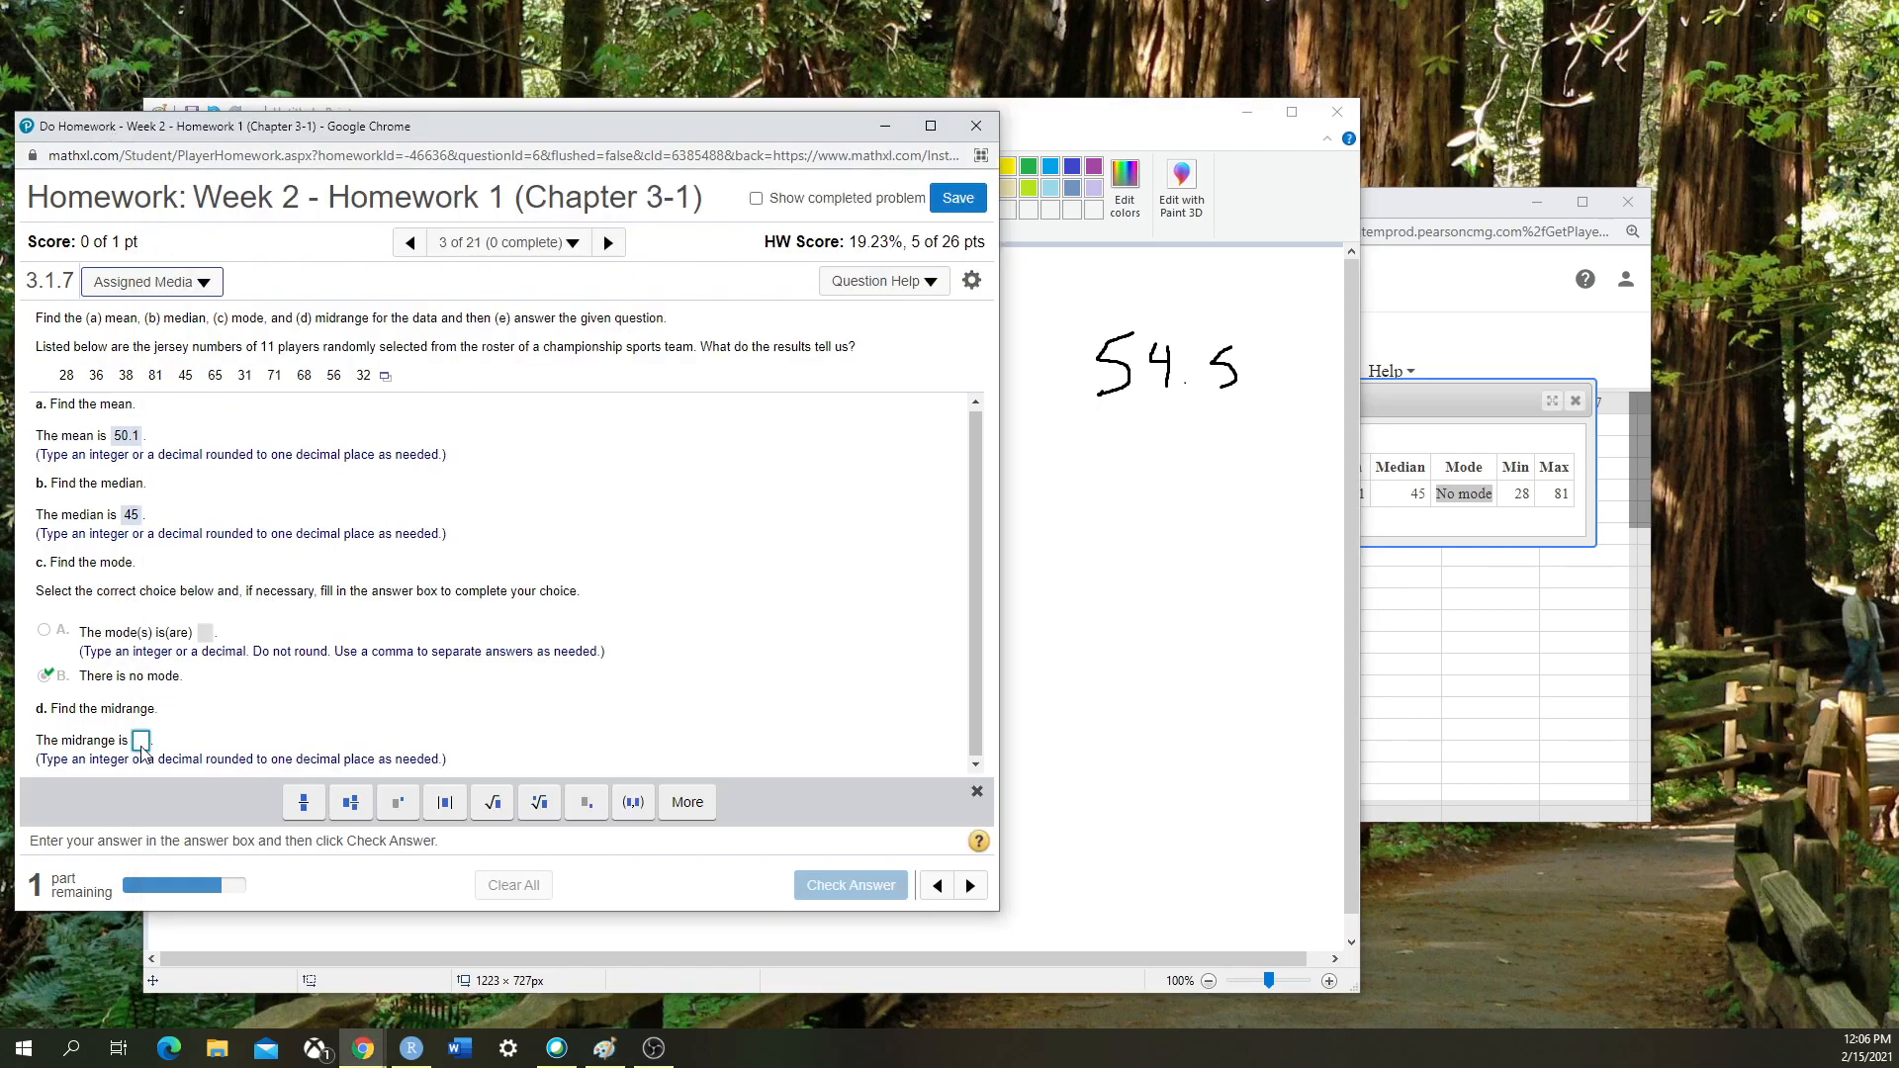
text(54.5)
click(805, 886)
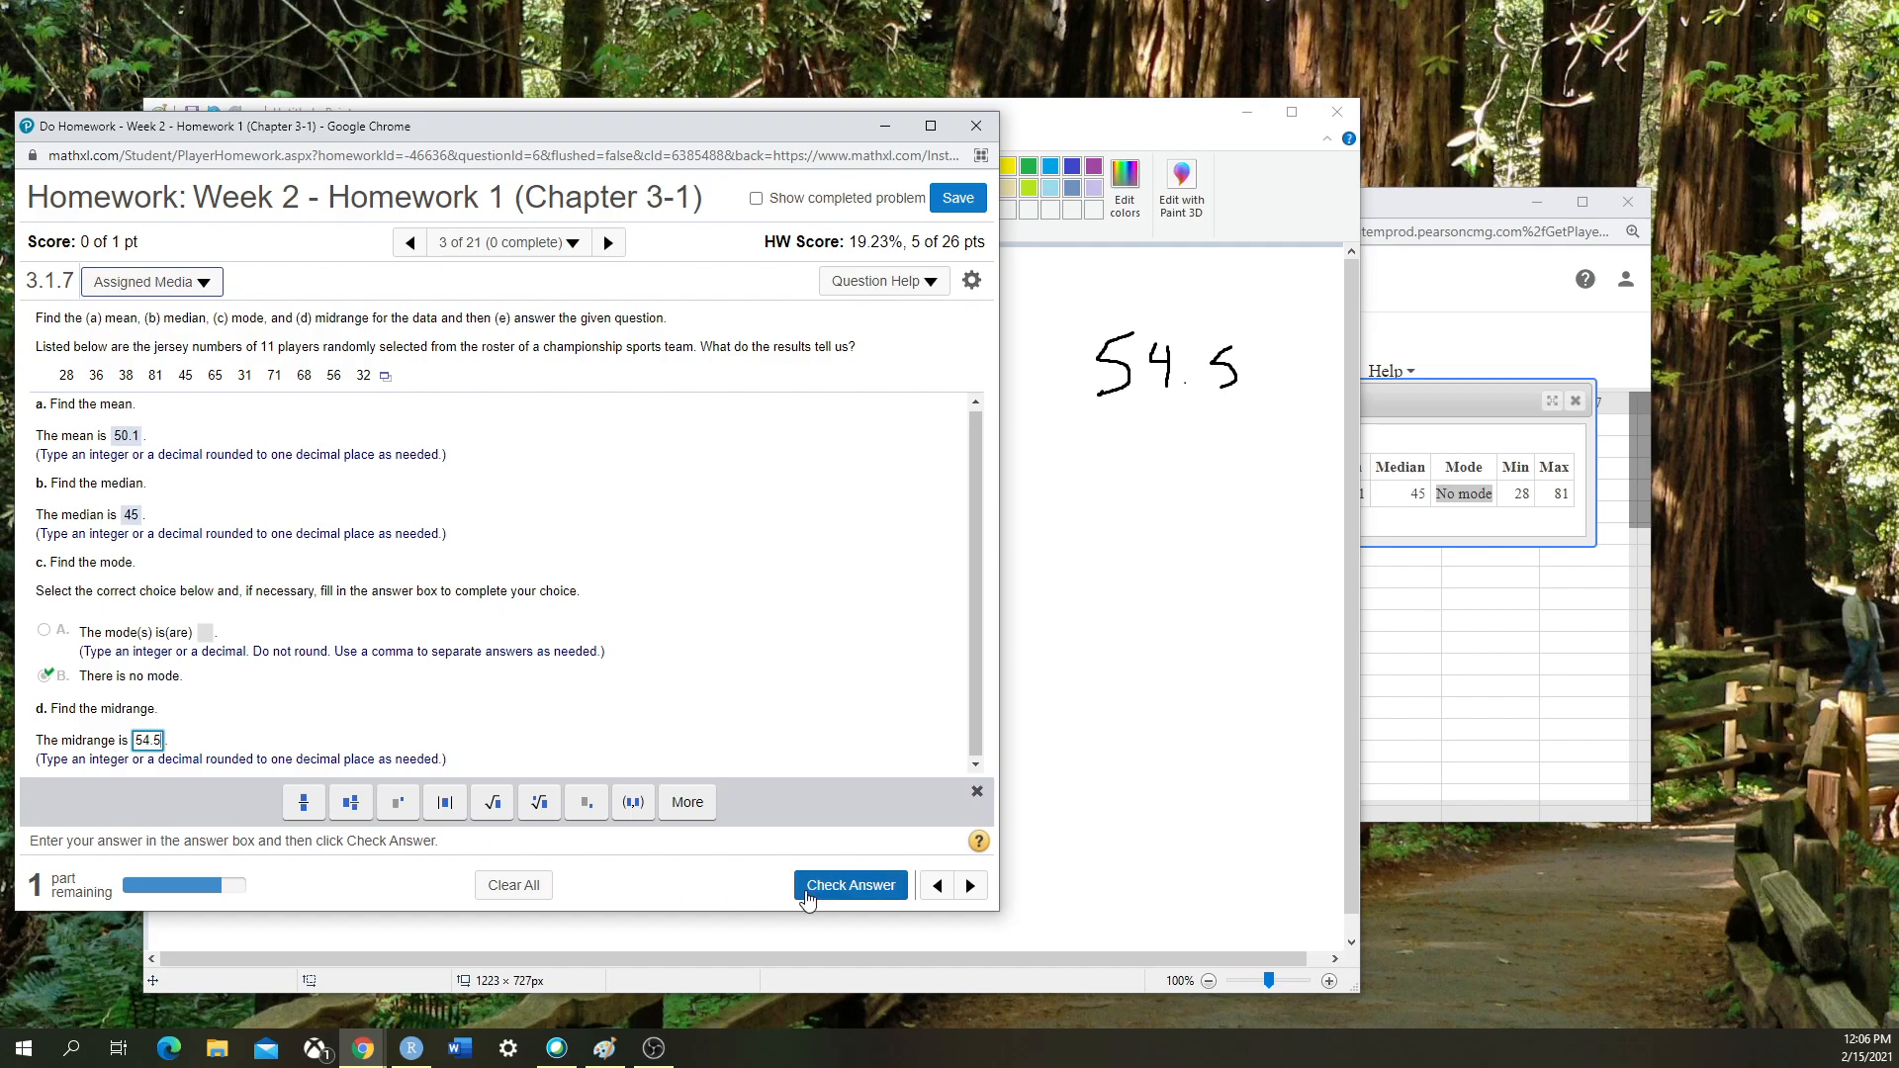
click(503, 621)
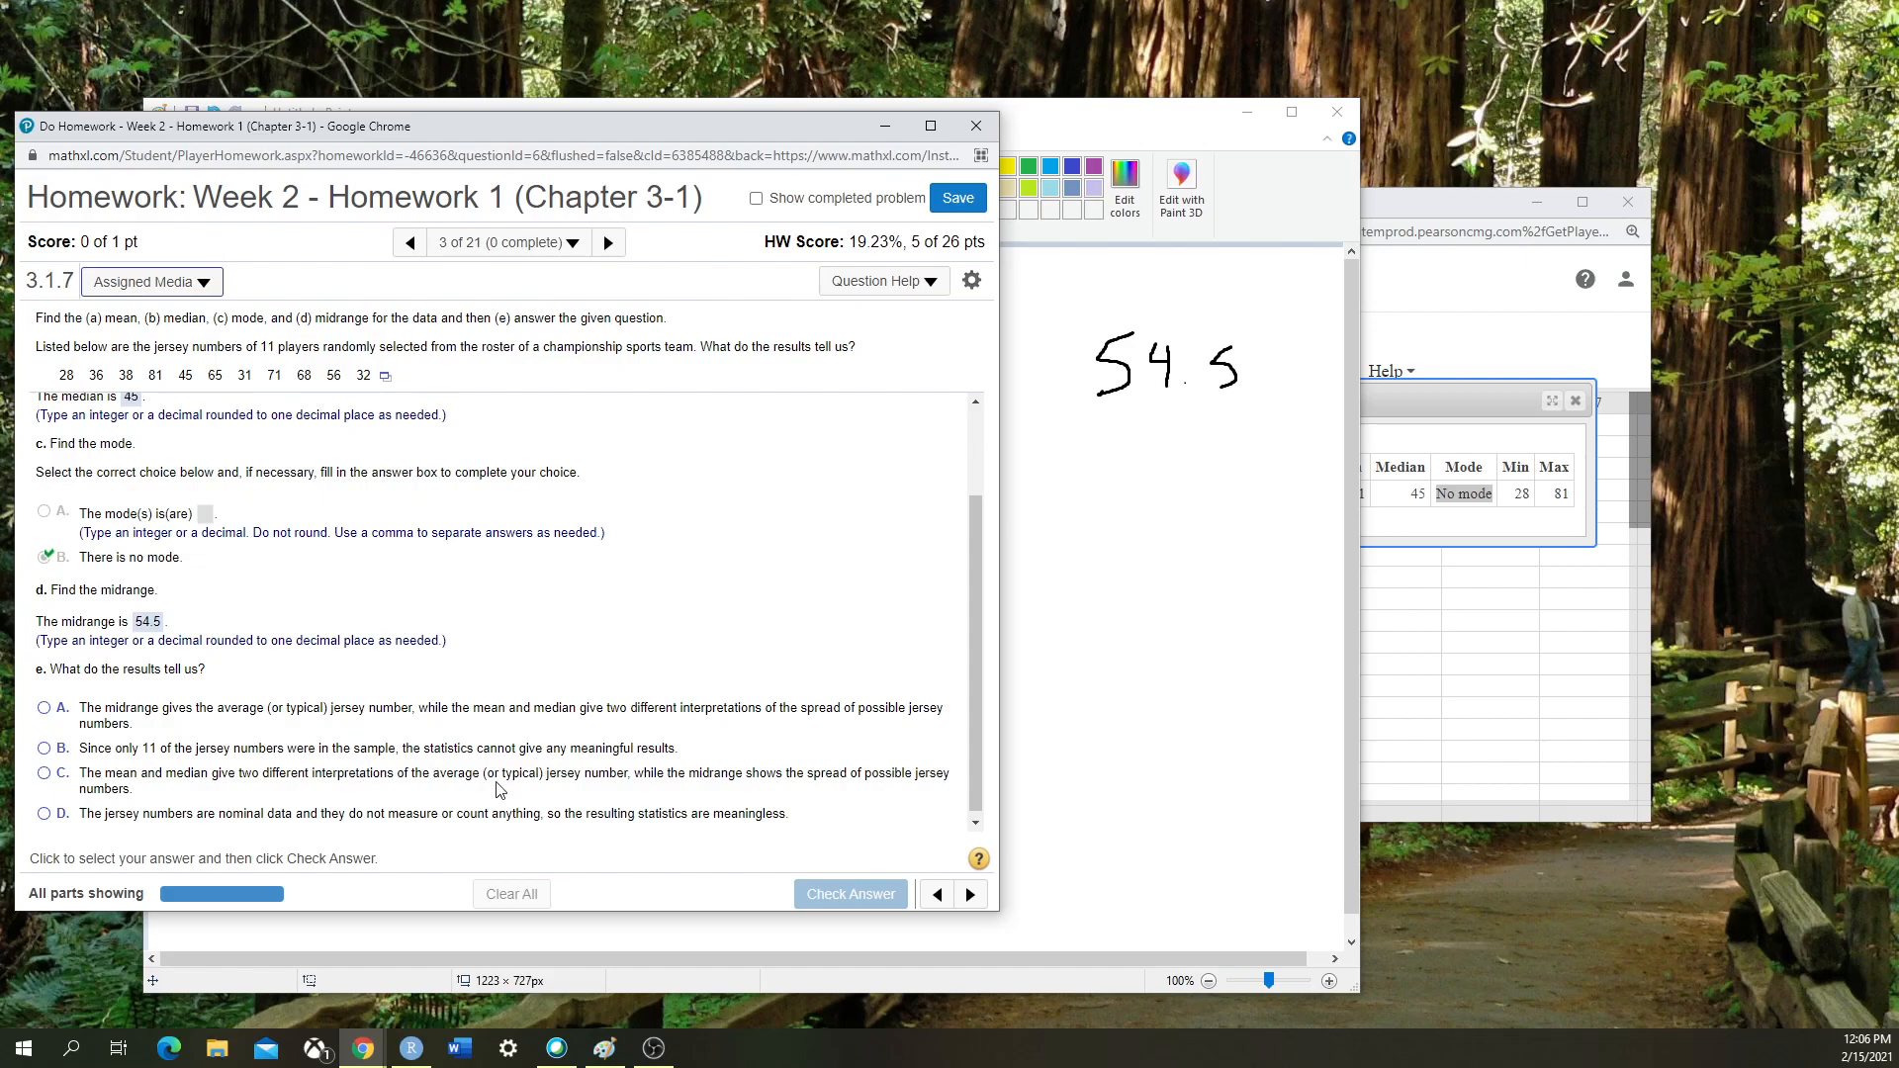
Switch to the StatCrunch data set and close its summary statistics results
scroll(386, 692, up, 2)
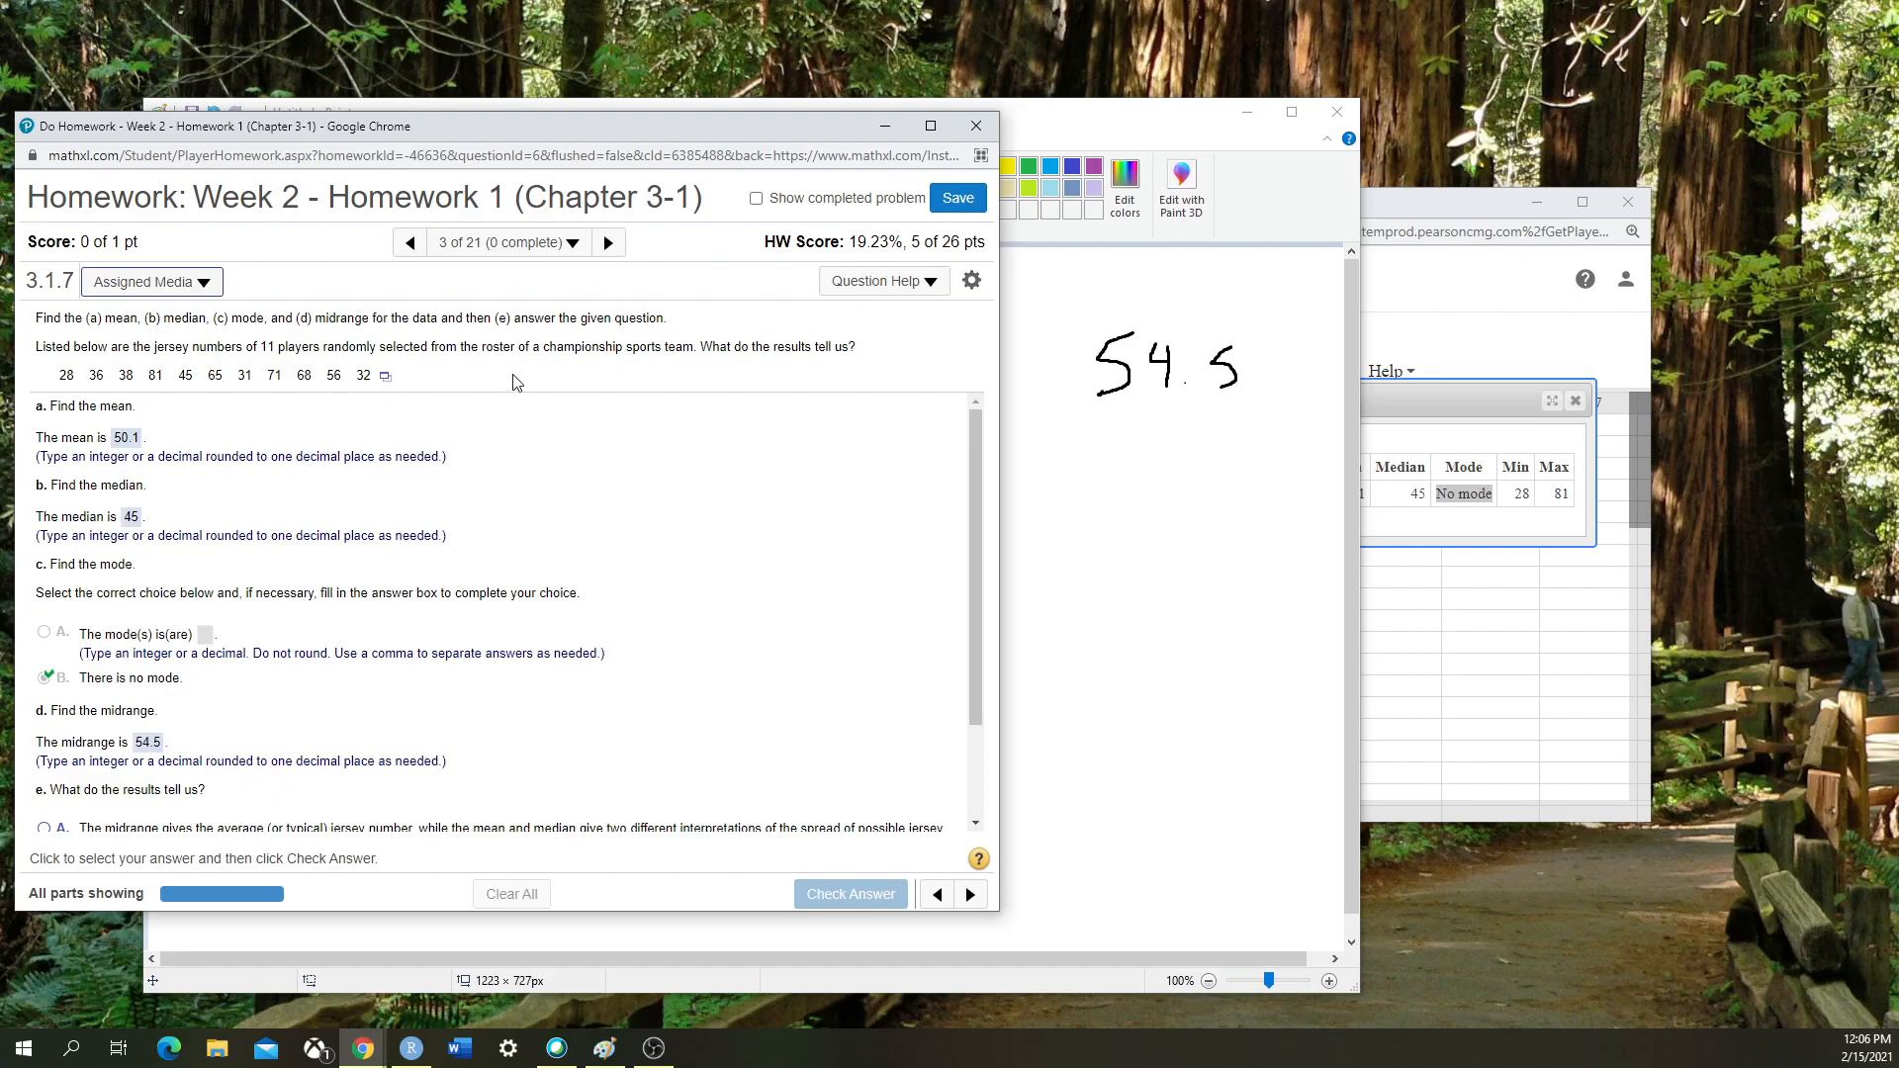
click(1420, 217)
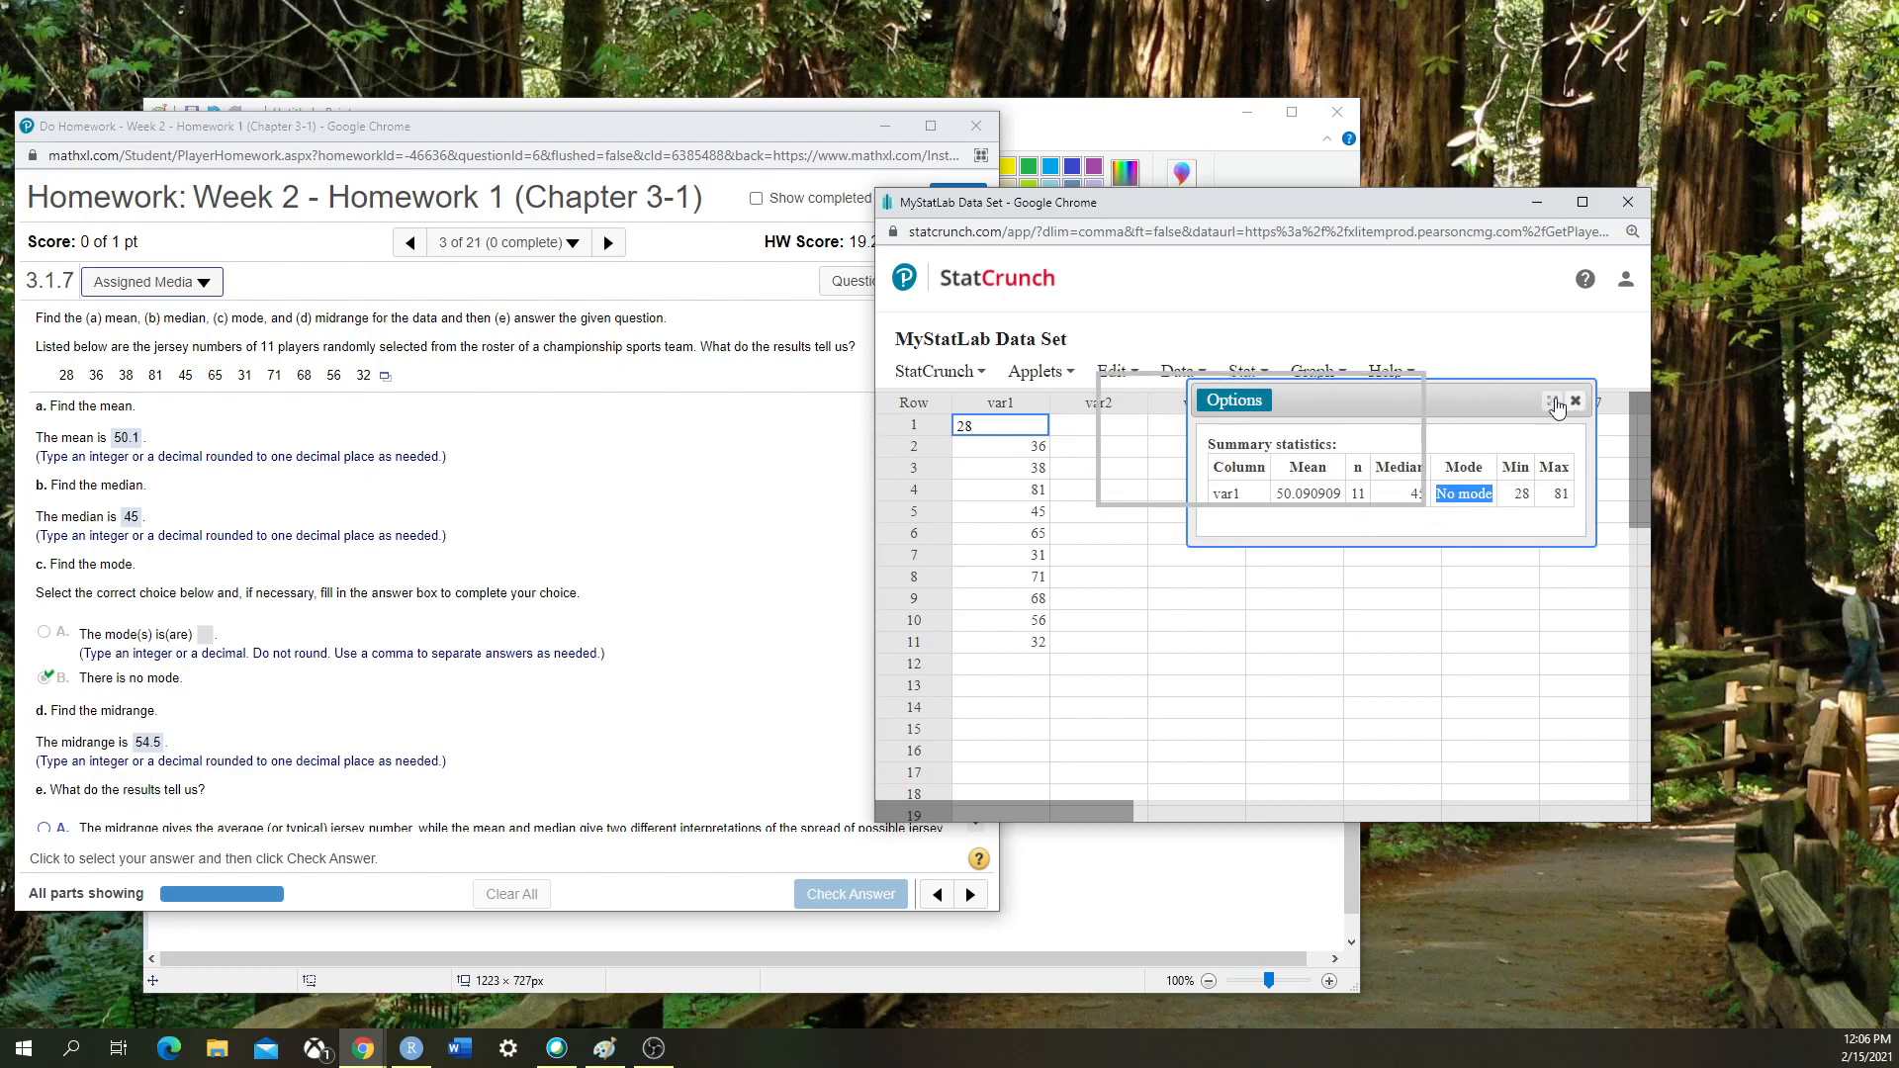
click(1576, 401)
mouse_move(1243, 372)
mouse_move(1274, 436)
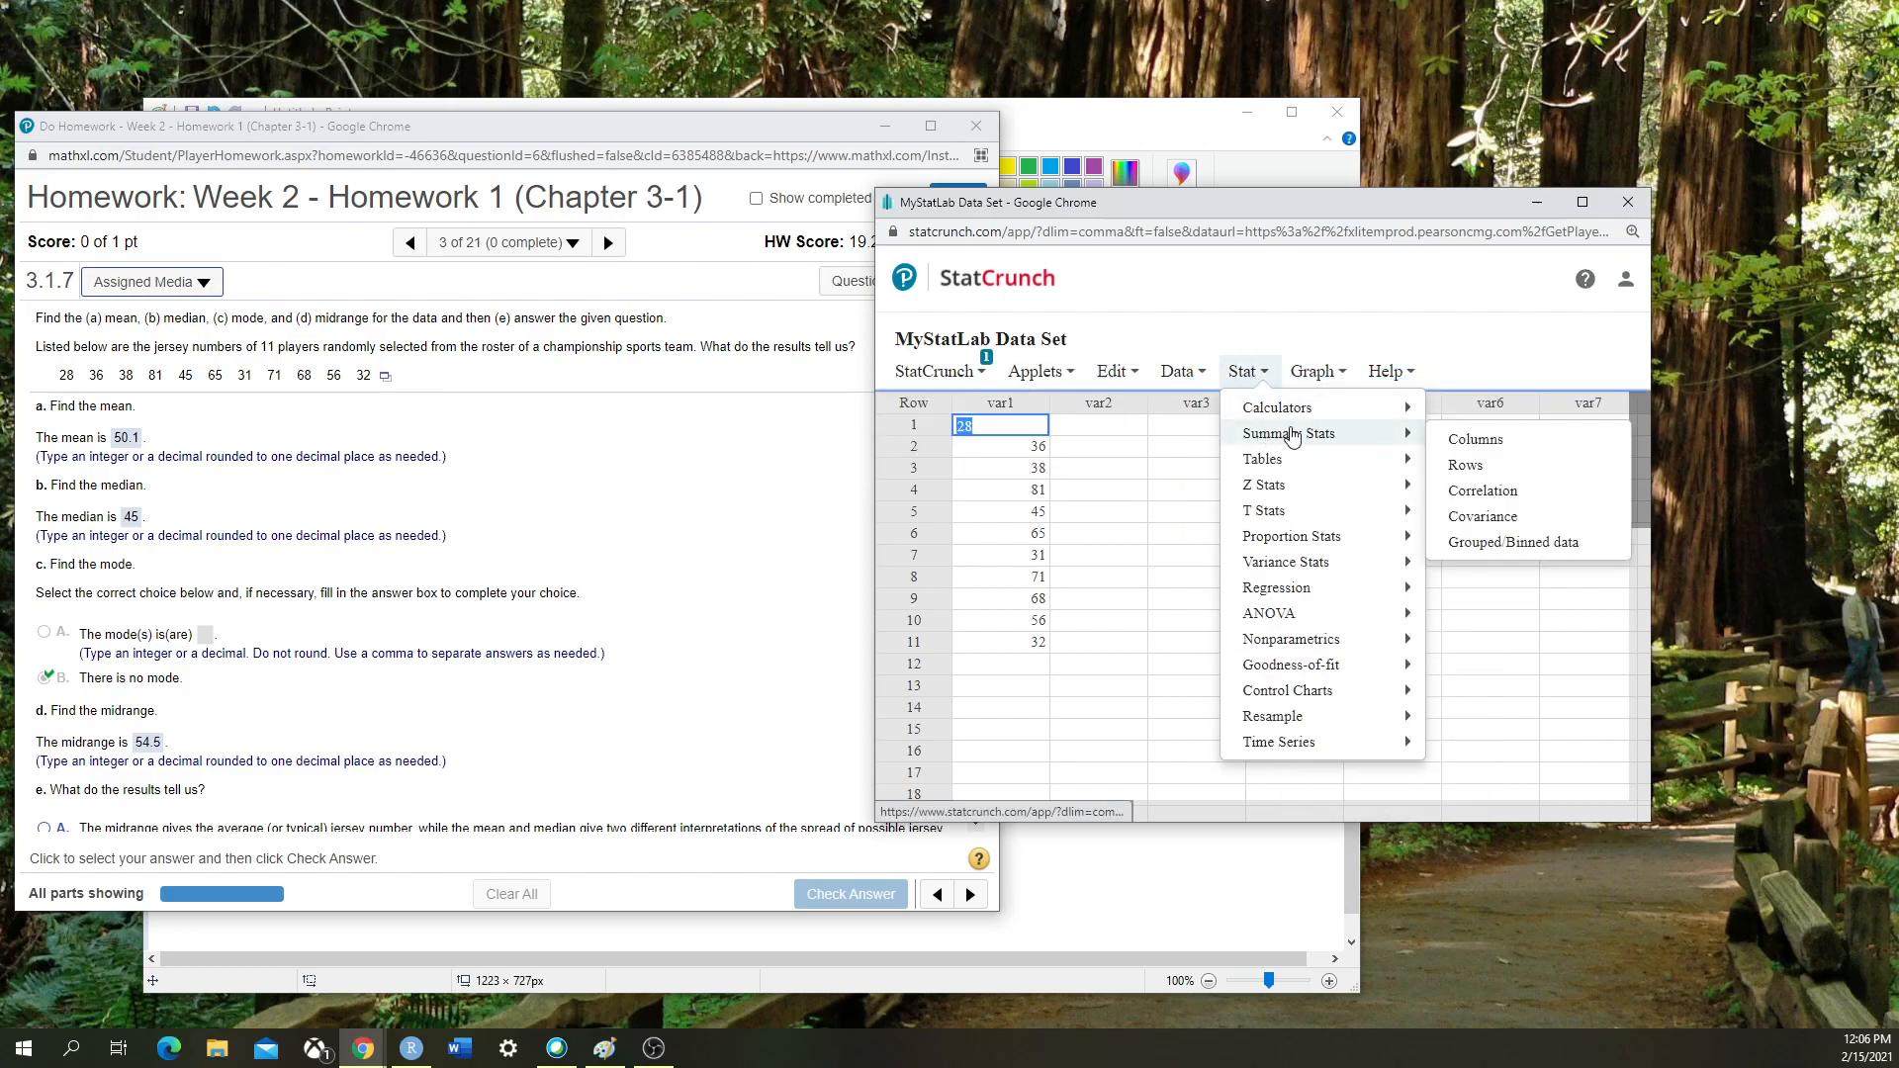
click(1488, 437)
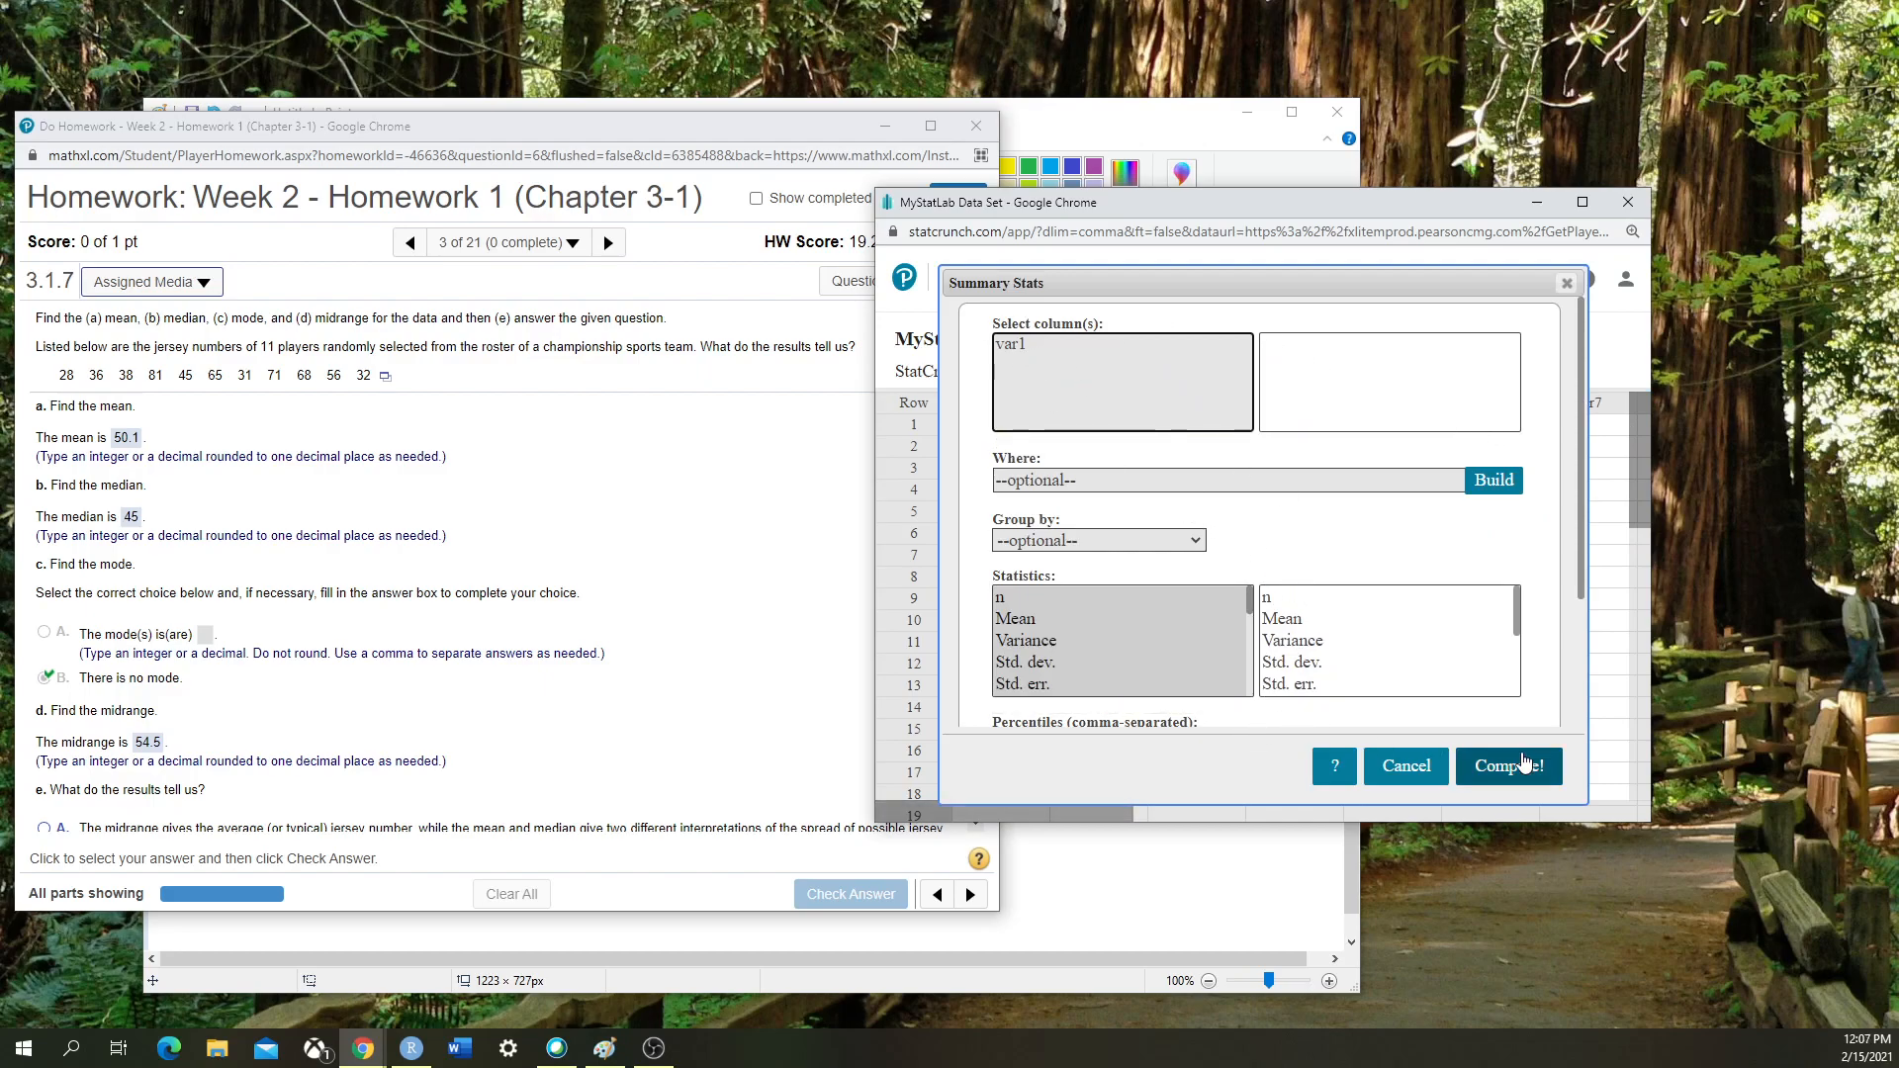
click(1567, 282)
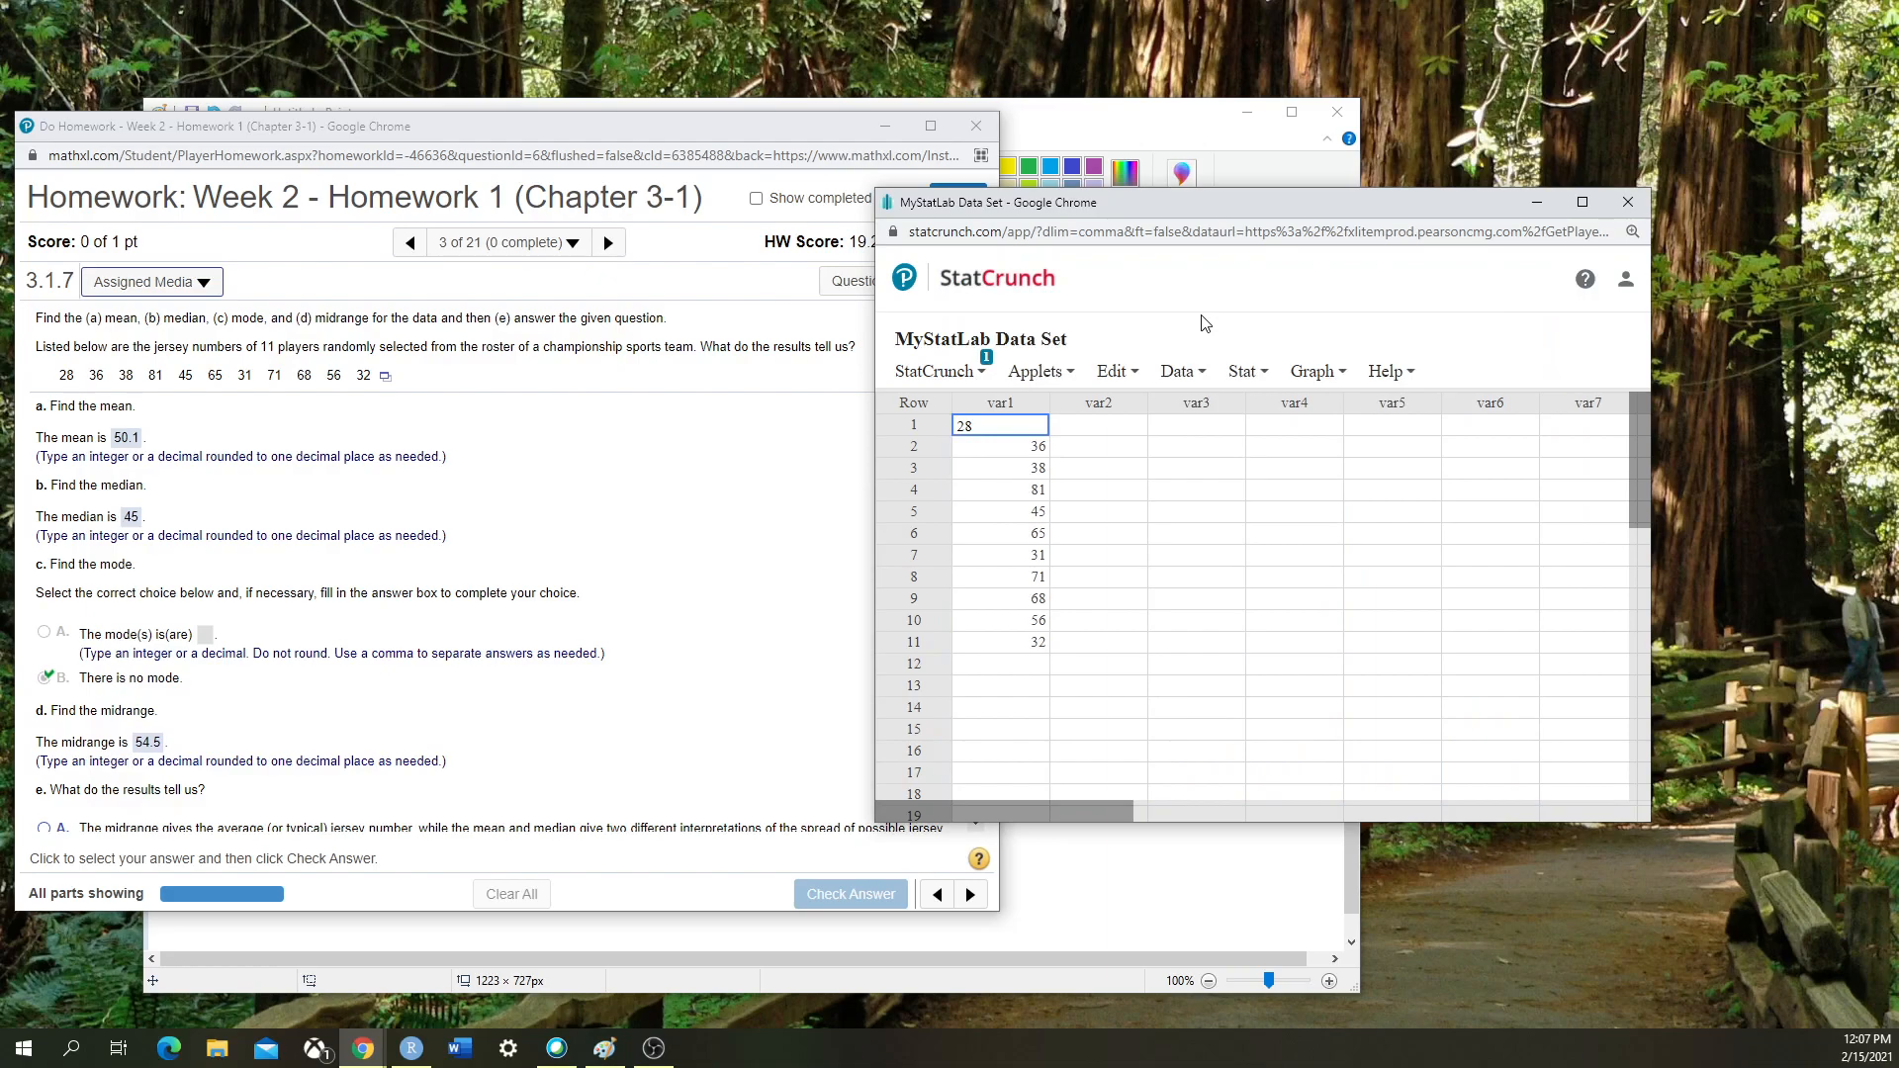